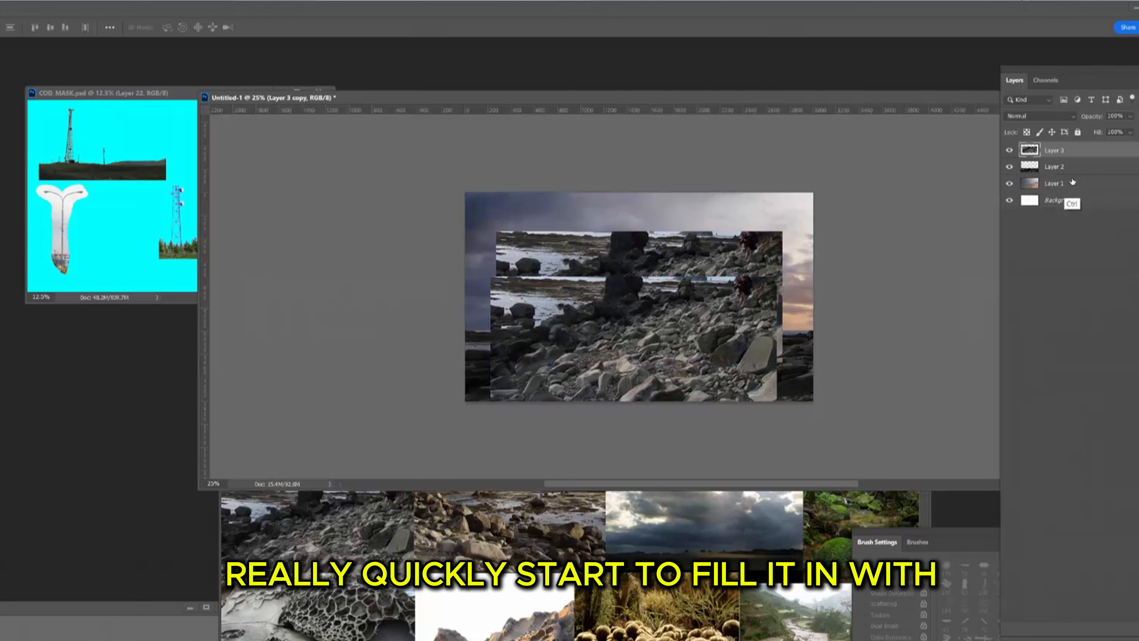
- Clip the rock texture to Layer 2, flip it horizontally, and stretch it across the whole ground area
alt+click(1098, 159)
key(ctrl+t)
right_click(655, 339)
click(686, 565)
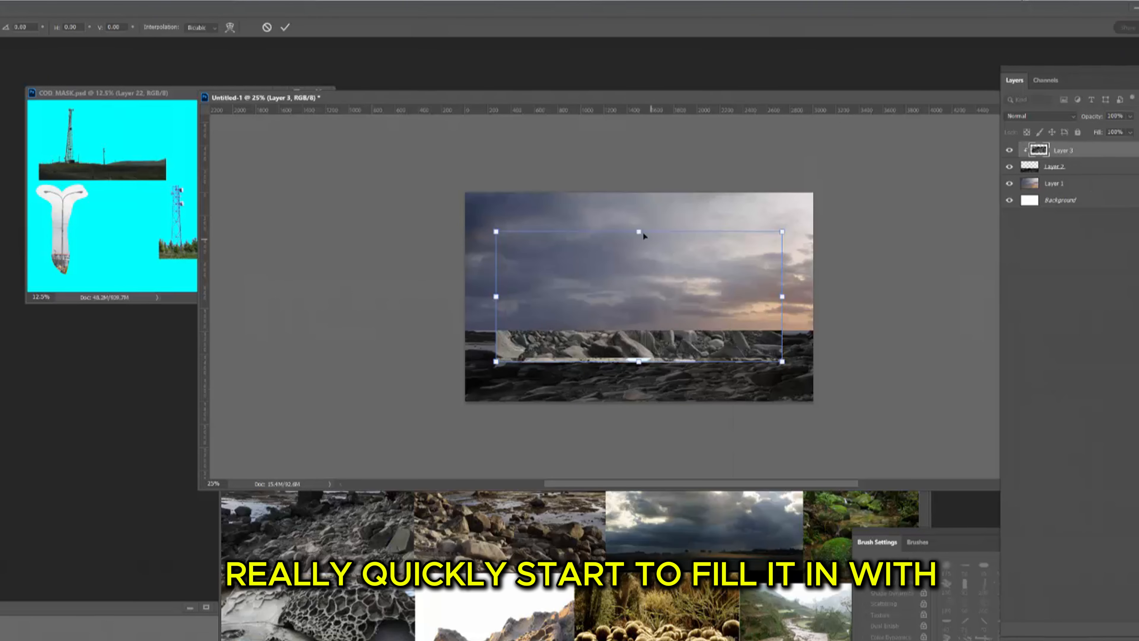
drag(632, 337, 526, 391)
drag(677, 285, 833, 283)
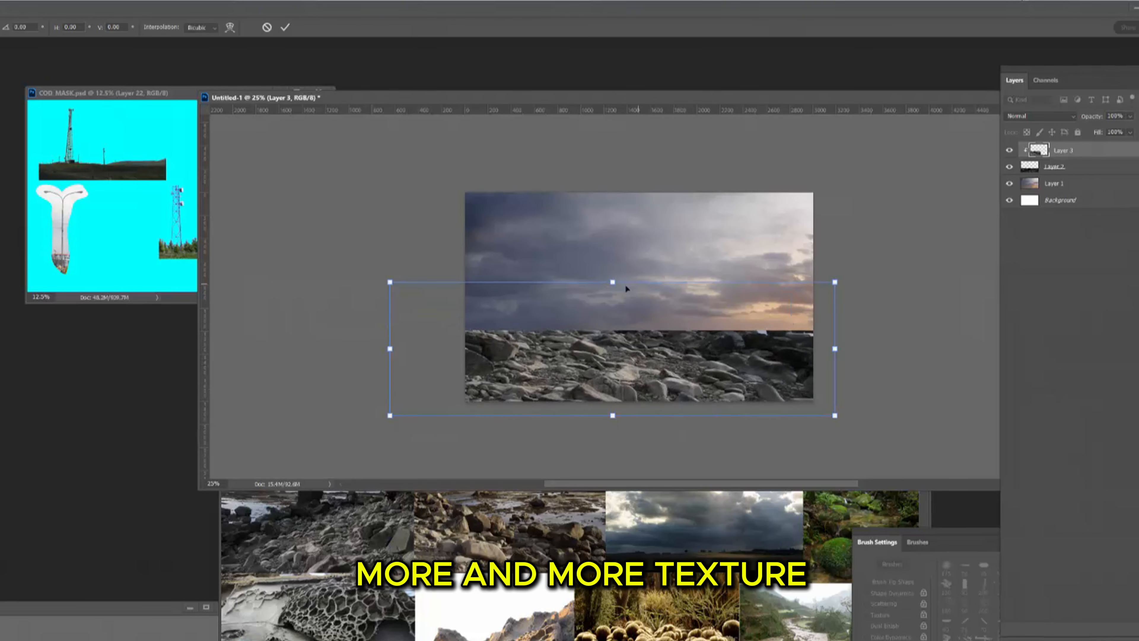
drag(611, 283, 611, 321)
key(Return)
- Set the clipped rock texture's blend mode to Lighten and darken it with Curves
click(1018, 118)
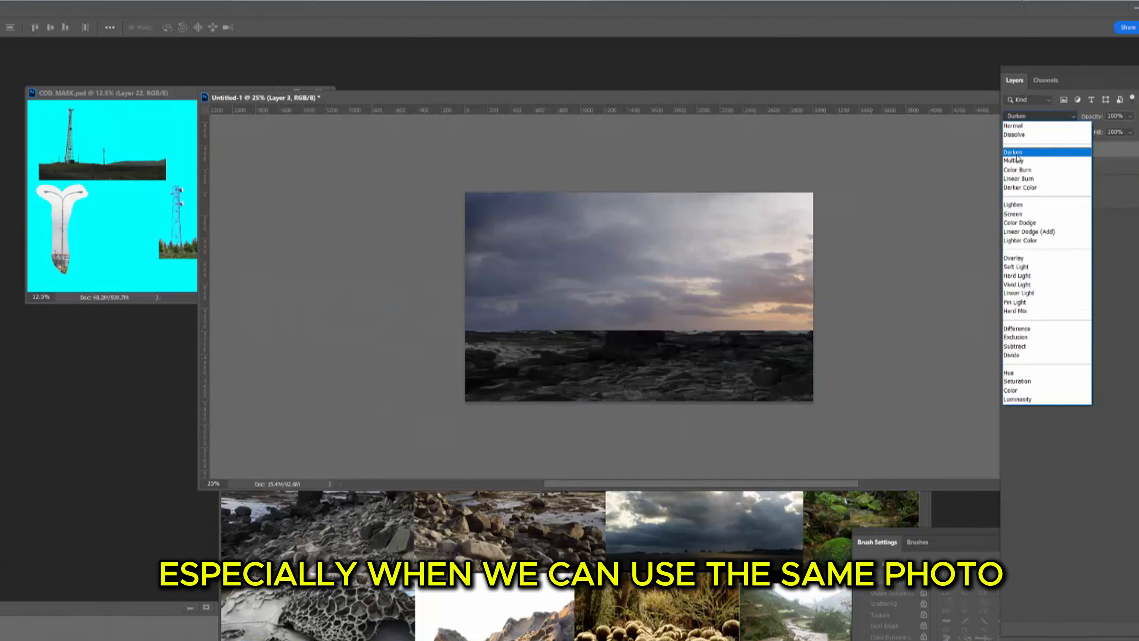
click(1023, 183)
key(ctrl+m)
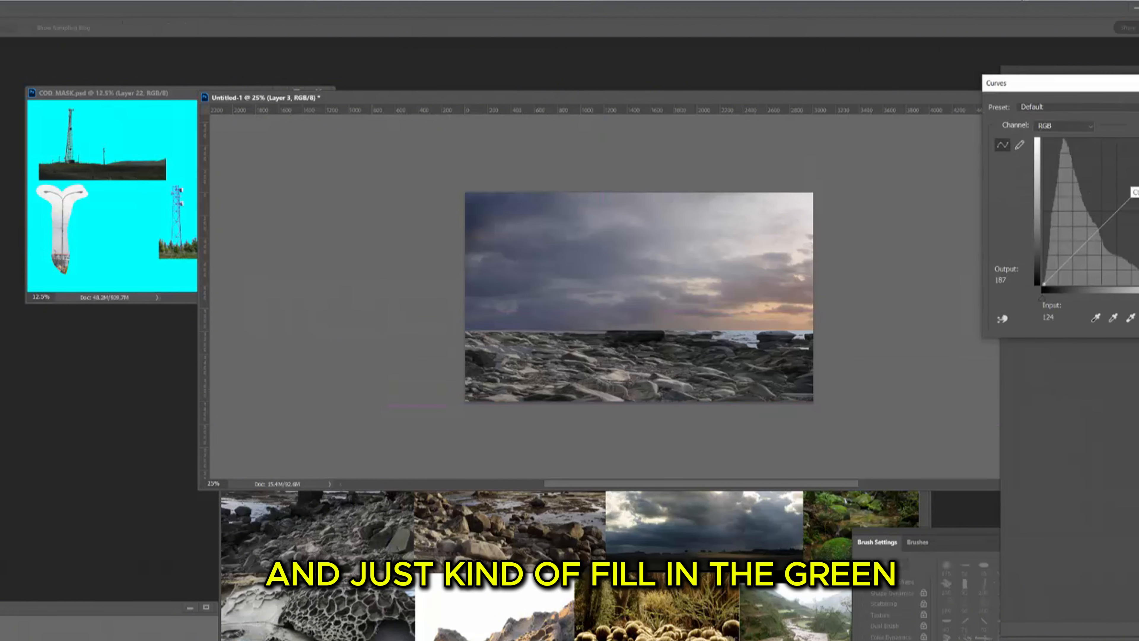
key(Return)
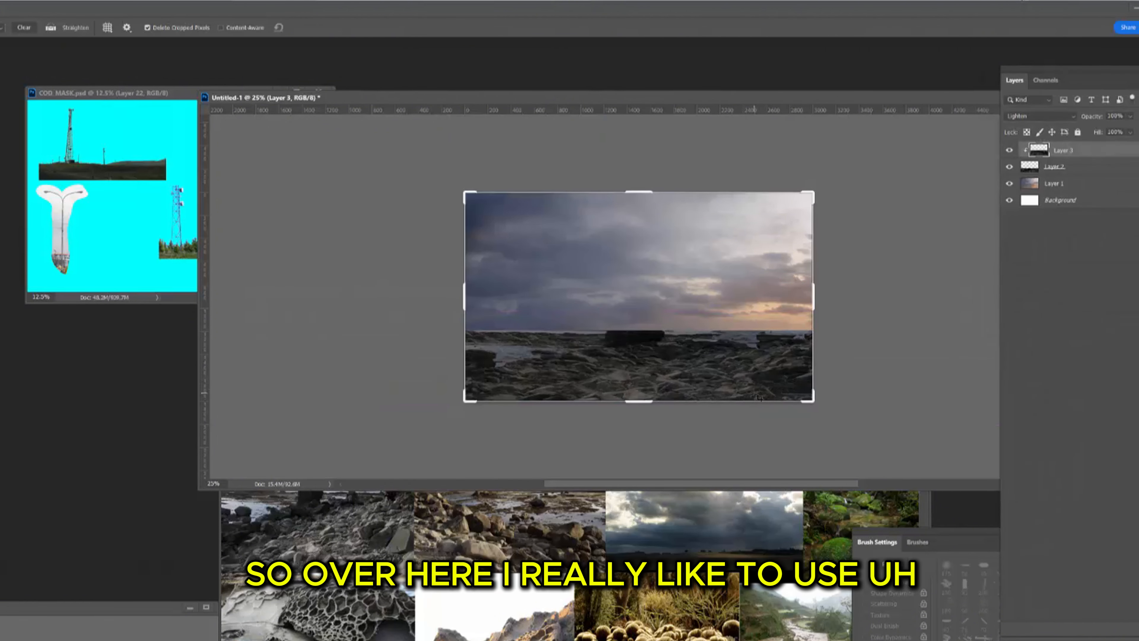
- Reposition and widen the Lighten rock texture so its stones spread flat over the ground, and ready the Eraser
drag(774, 402, 641, 409)
key(ctrl+t)
drag(700, 366, 910, 365)
mouse_move(772, 379)
mouse_down()
mouse_move(574, 373)
mouse_move(705, 357)
mouse_move(622, 356)
mouse_move(687, 348)
mouse_up()
key(Return)
key(e)
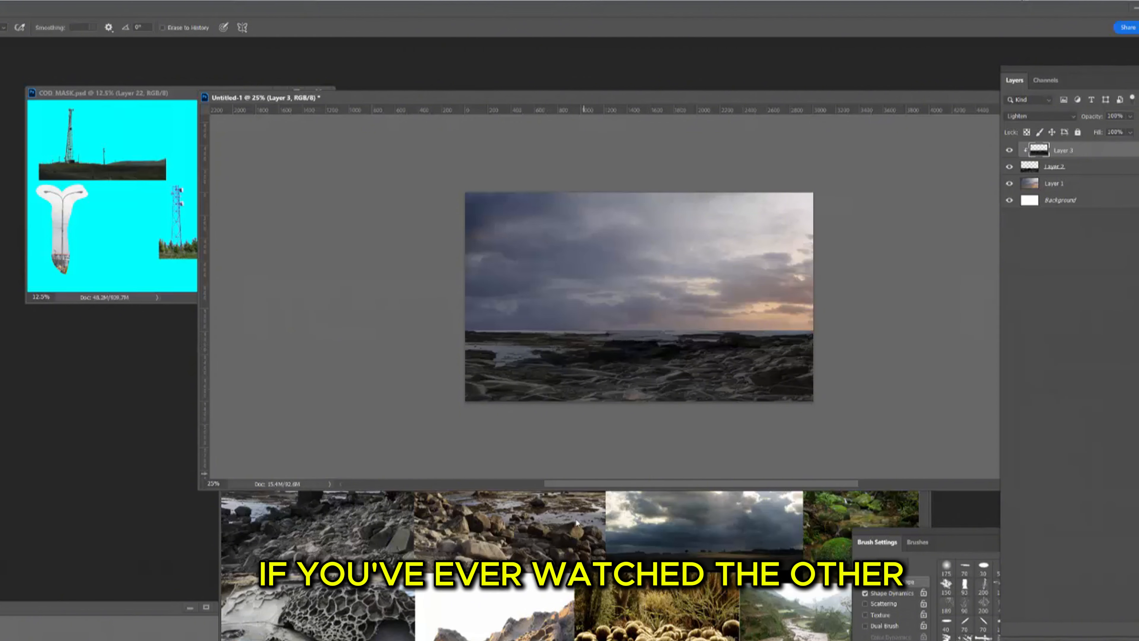
- Paste another copy of the rocky shore photo and flip it horizontally
key(ctrl+v)
key(v)
key(ctrl+t)
right_click(622, 316)
click(677, 543)
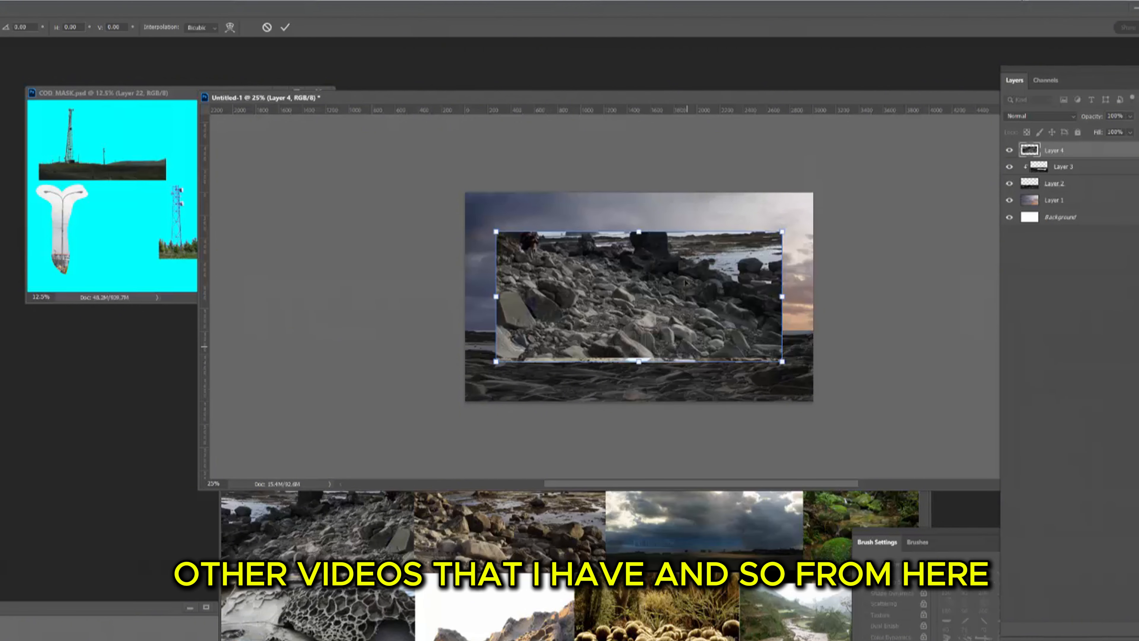
- Squash the pasted rock photo vertically, move it over the ground, and widen it to span the foreground
drag(639, 232, 640, 313)
drag(650, 336, 619, 345)
drag(745, 320, 832, 360)
key(Return)
- Clip Layer 4 to the ground, set its blend mode to Darken, and adjust its placement
alt+click(1094, 158)
click(1039, 117)
click(1014, 152)
key(ctrl+t)
drag(769, 365, 748, 382)
key(Return)
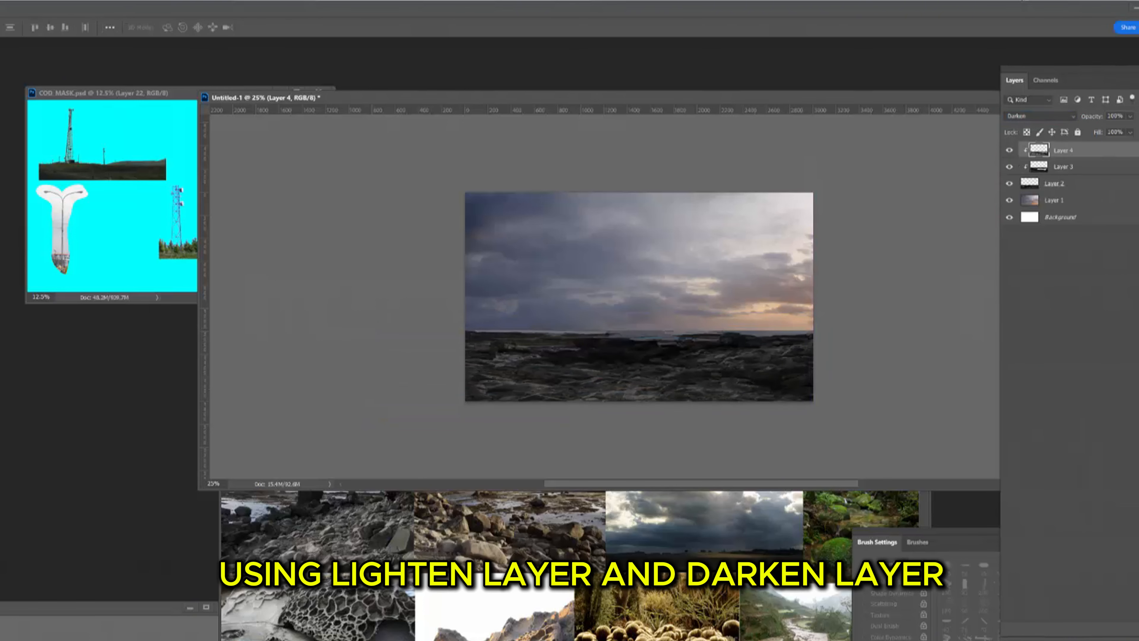
- Mask Layer 4 and add a new clipped layer above it for brushing the far ground near the horizon
key(b)
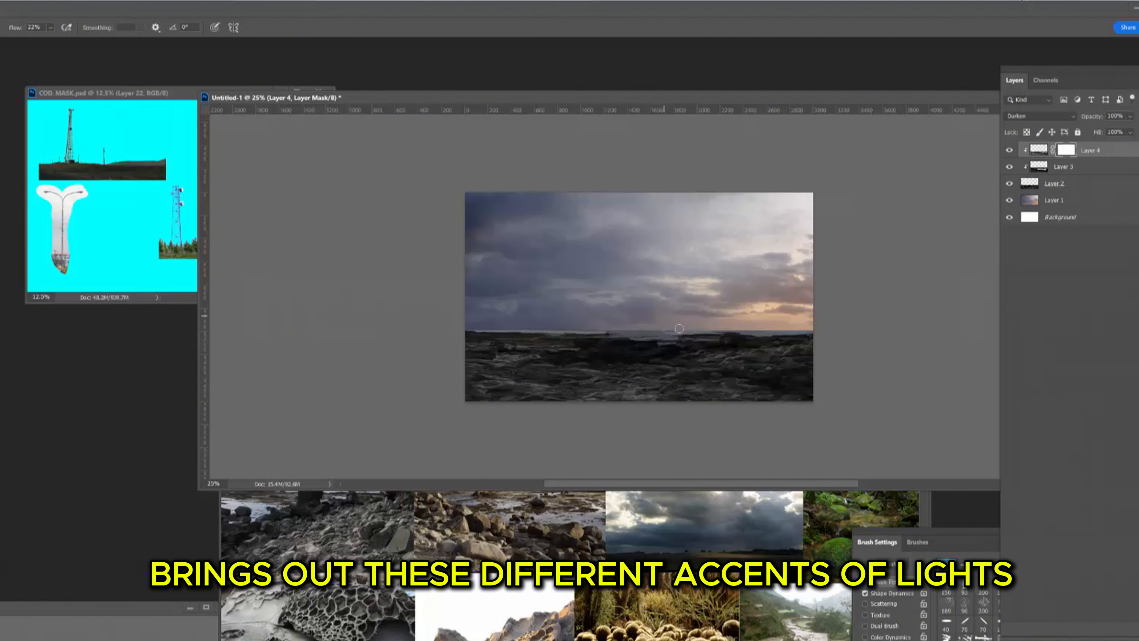
key(ctrl+shift+alt+n)
key(ctrl+alt+g)
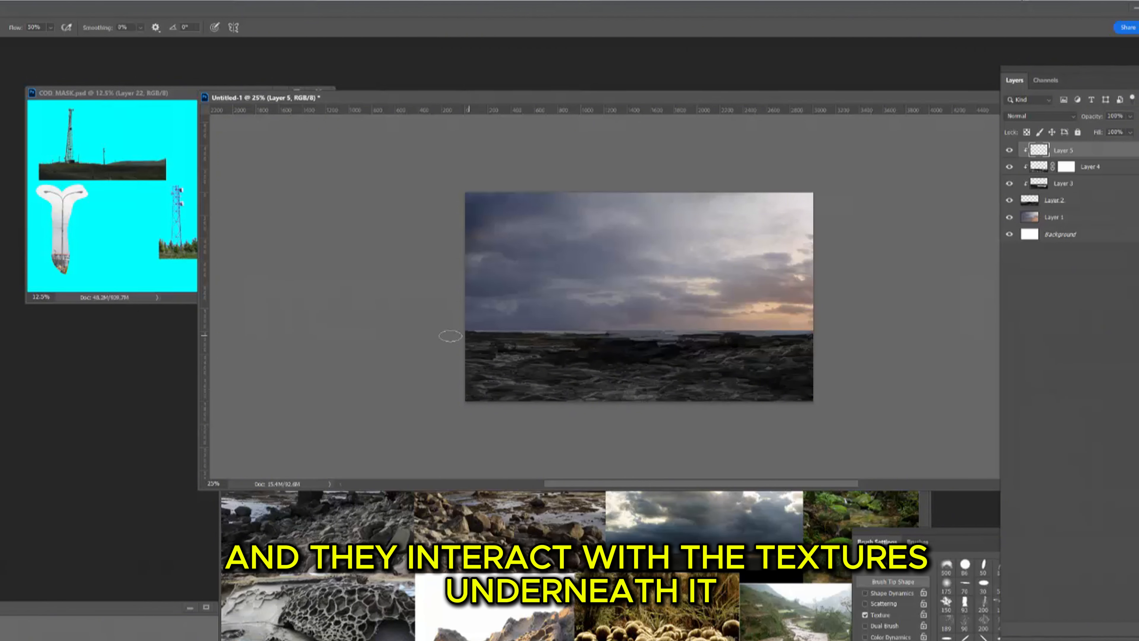
- Select the tide-pool rocks in the second reference photo, copy them, and paste them into the landscape composition
click(673, 512)
click(676, 376)
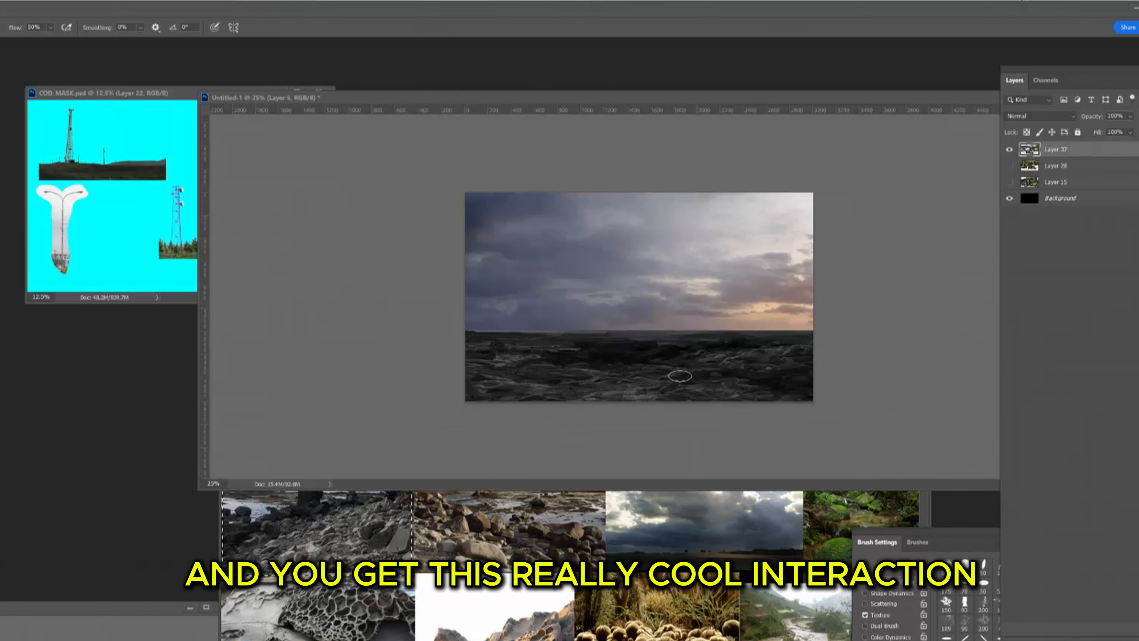
key(m)
drag(492, 473, 604, 537)
key(Return)
click(502, 507)
key(ctrl+c)
click(679, 285)
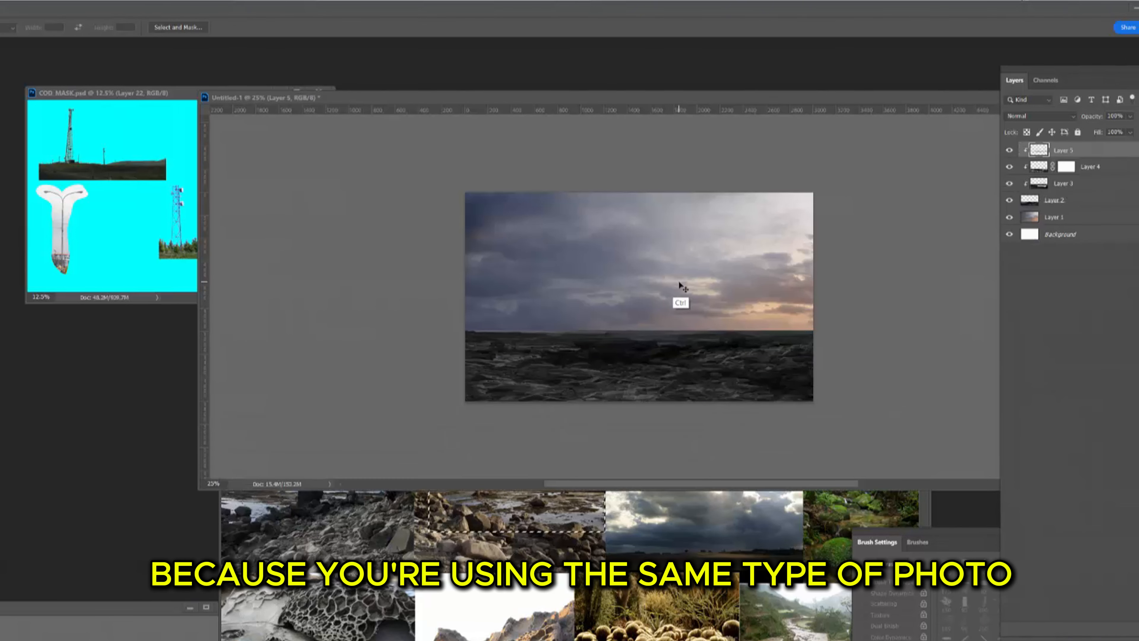
key(ctrl+v)
- Place the tide-pool rocks over the ground, set them to Lighten, and darken them with Curves from input 155 to output 86
key(v)
drag(679, 288, 627, 353)
click(1036, 117)
click(1064, 185)
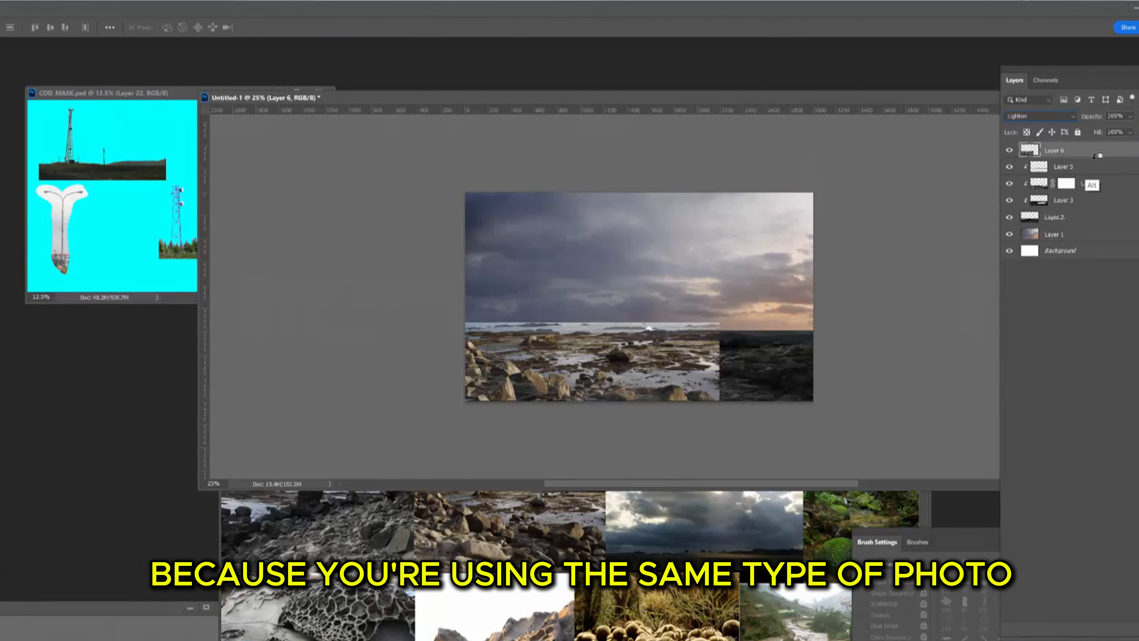
key(ctrl+m)
drag(1129, 200, 1132, 235)
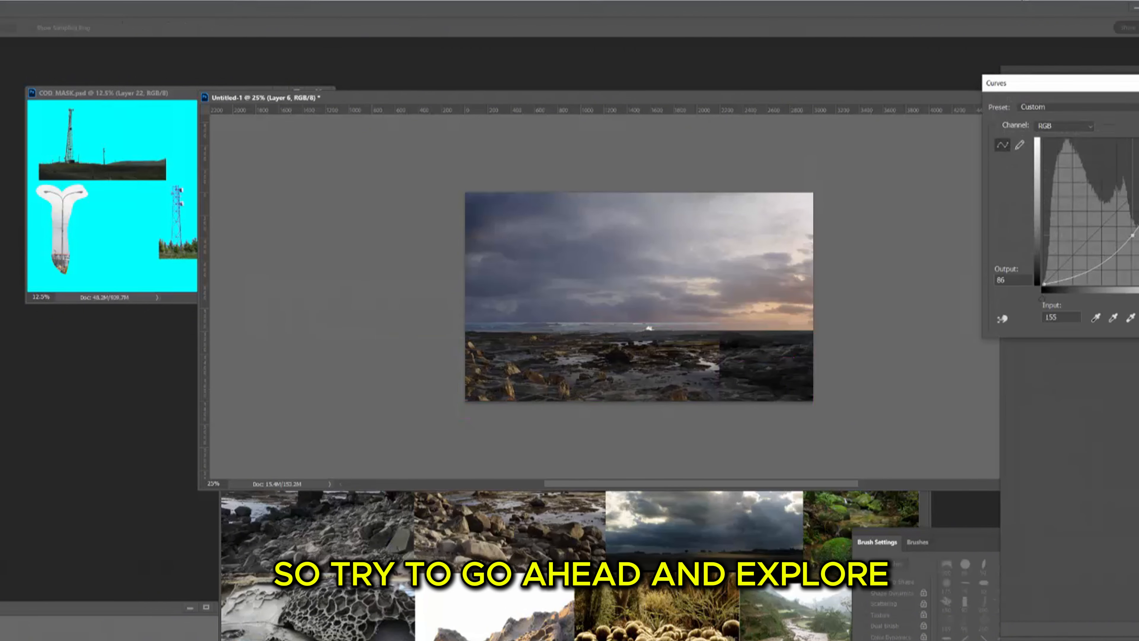
key(Return)
- Flatten and stretch the tide-pool layer across the full ground width, and mask out parts of its foreground with the brush
key(ctrl+t)
drag(587, 323, 587, 341)
drag(680, 372, 813, 359)
key(Return)
key(ctrl+t)
key(Return)
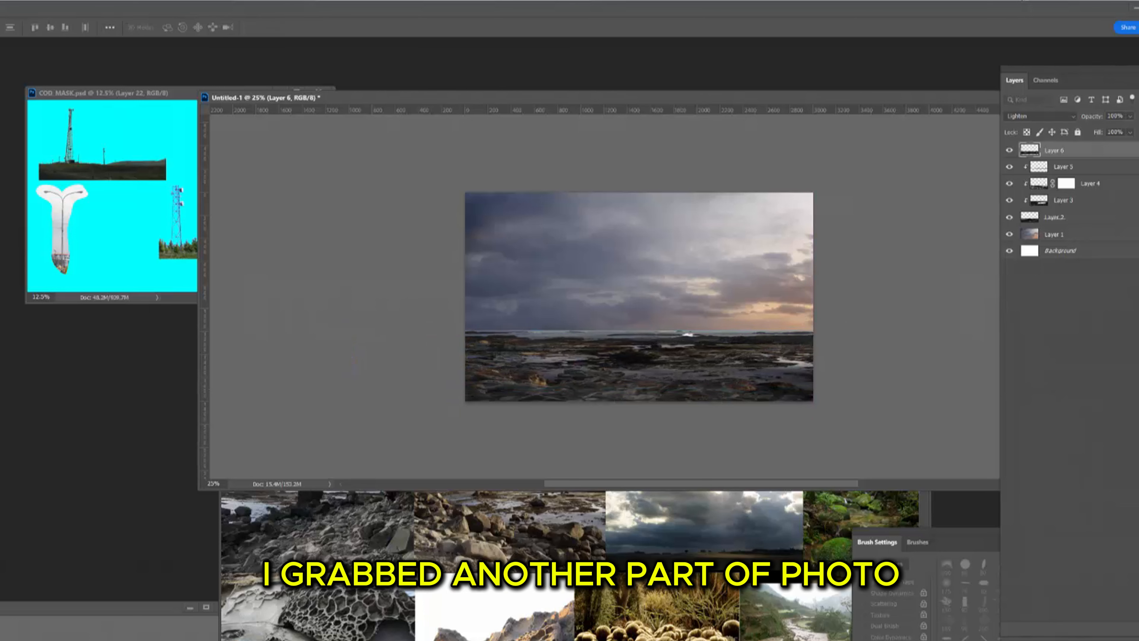
key(ctrl+shift+m)
key(b)
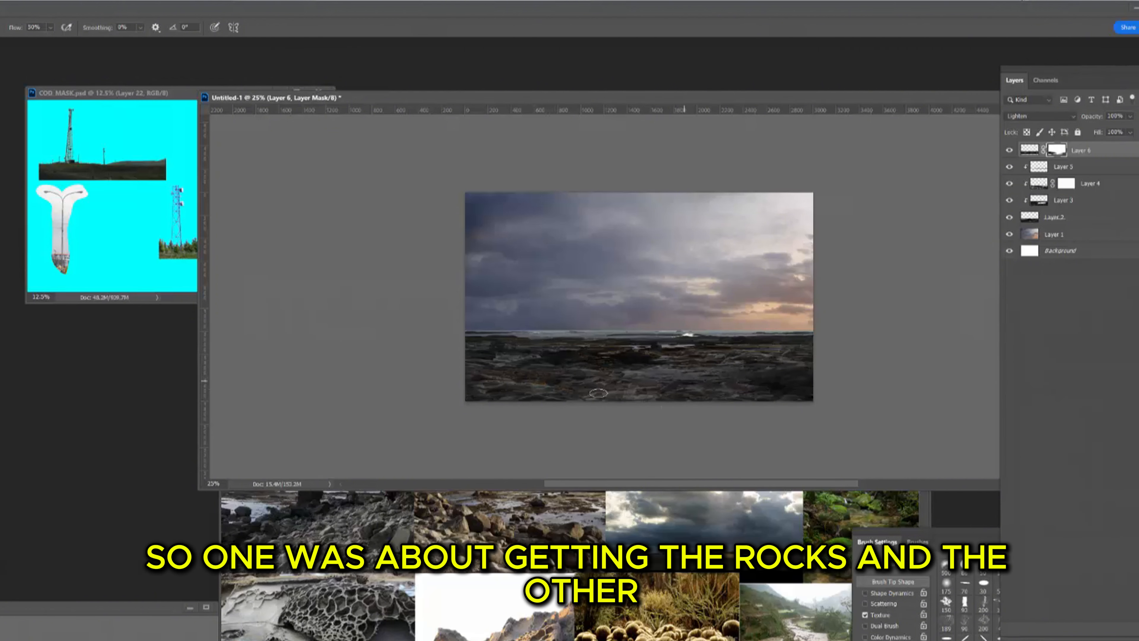
- Copy the lassoed rock slope from the first reference photo, paste it into the composition, and flip it horizontally
click(398, 586)
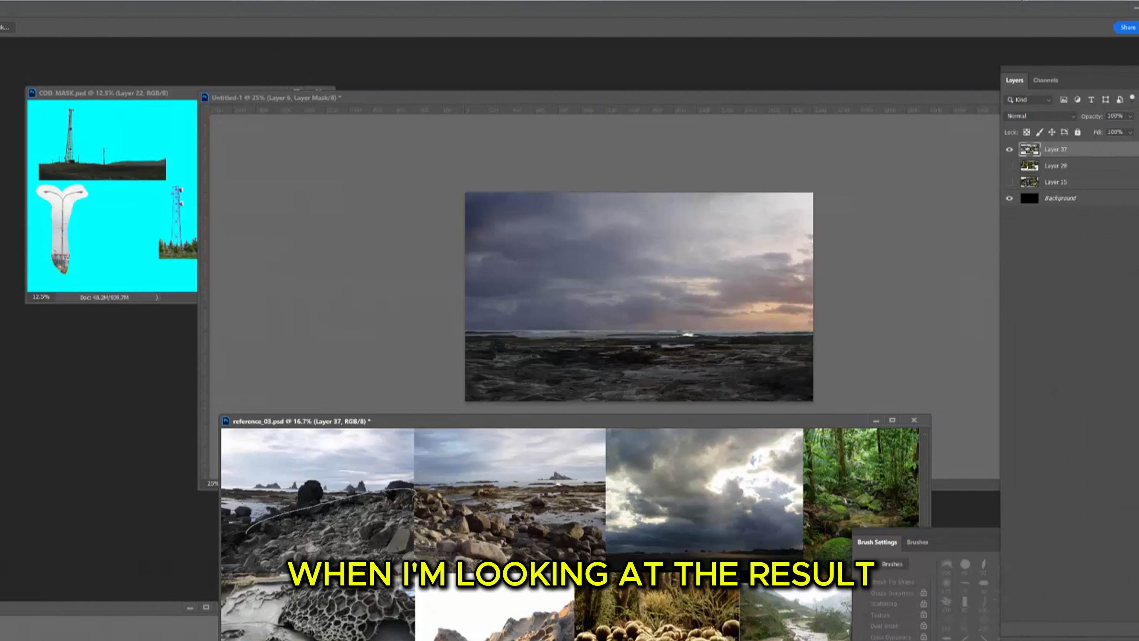
click(687, 311)
key(ctrl+v)
key(ctrl+t)
right_click(677, 291)
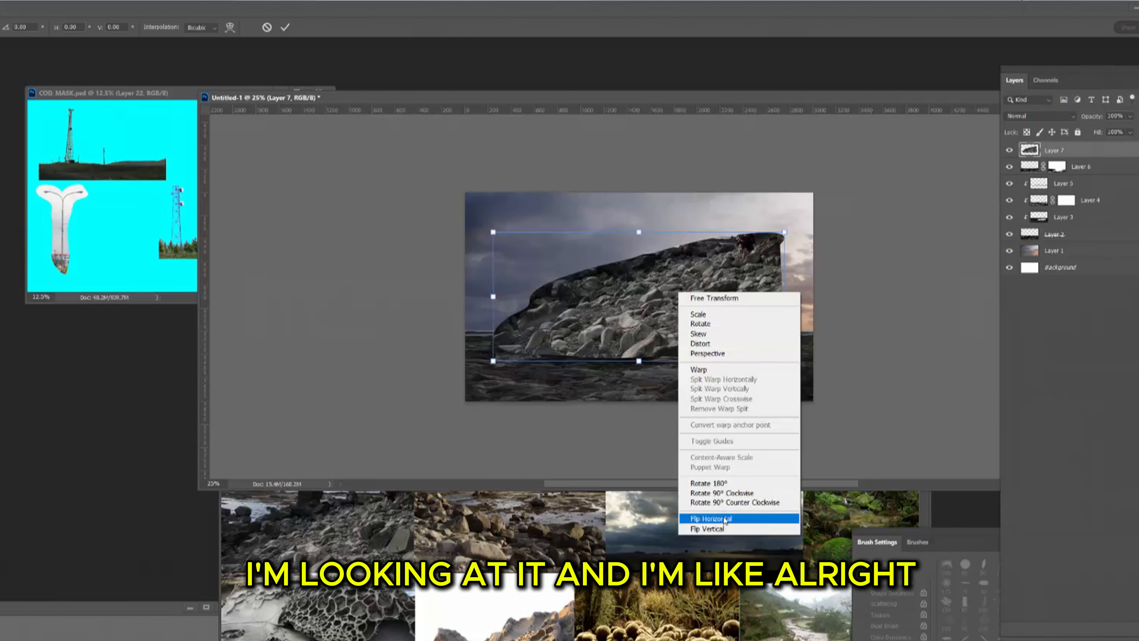
click(713, 519)
- Move the flipped rock slope down onto the foreground and enlarge it past the canvas edges
drag(650, 247, 600, 336)
drag(762, 356, 905, 260)
key(Return)
- Set the rock slope layer to Lighten and darken it with Curves from input 149 to output 73
click(1027, 117)
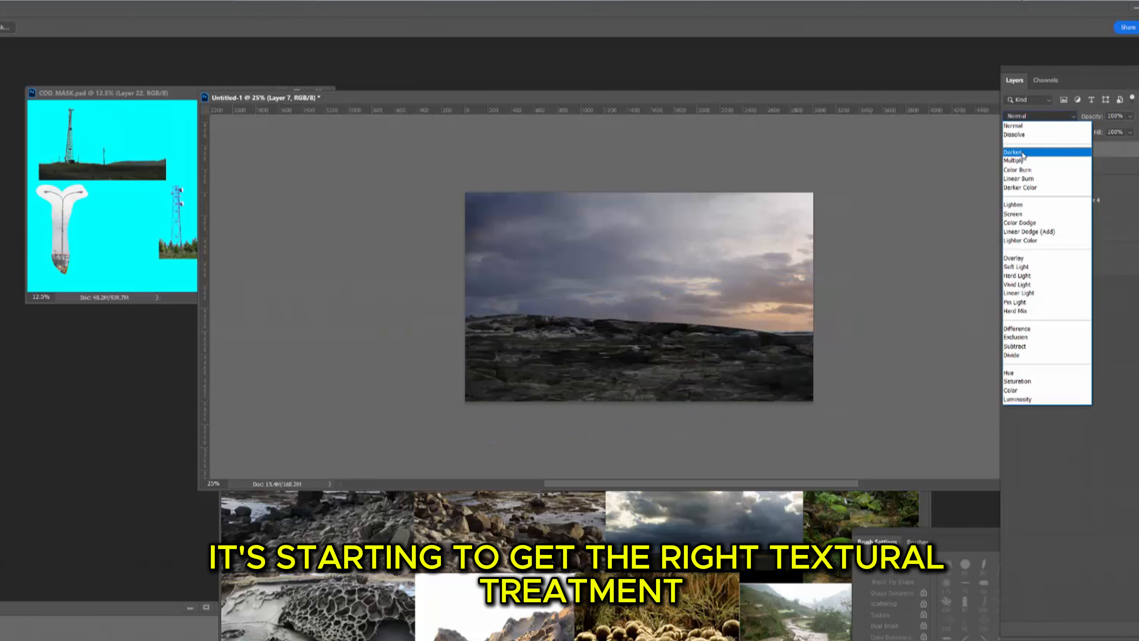
click(1015, 205)
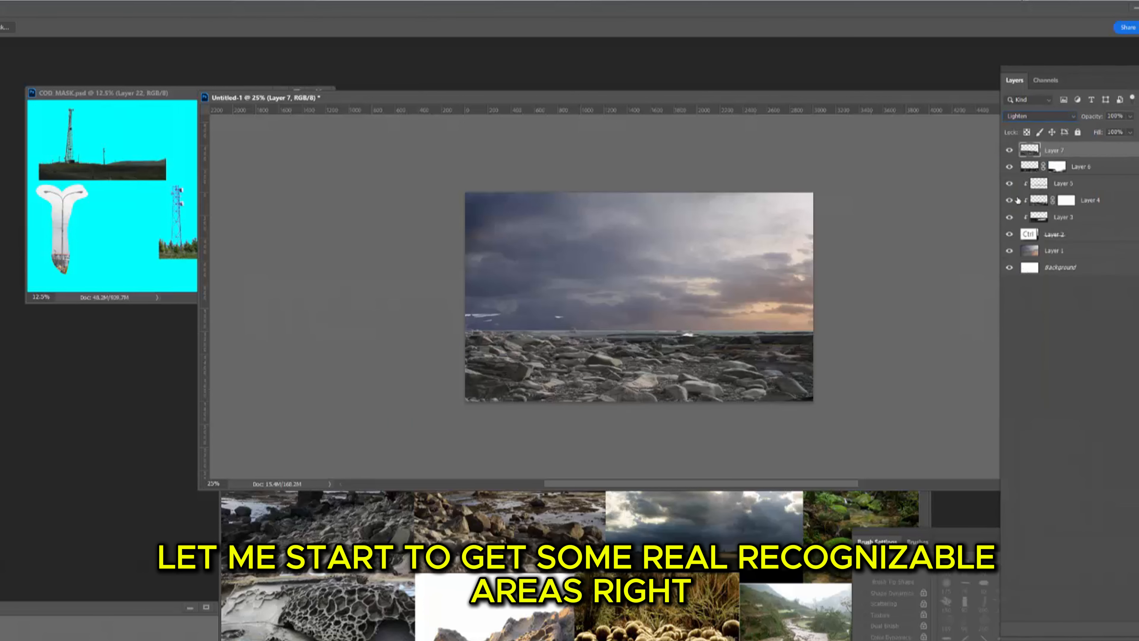
key(ctrl+m)
drag(1138, 189, 1129, 242)
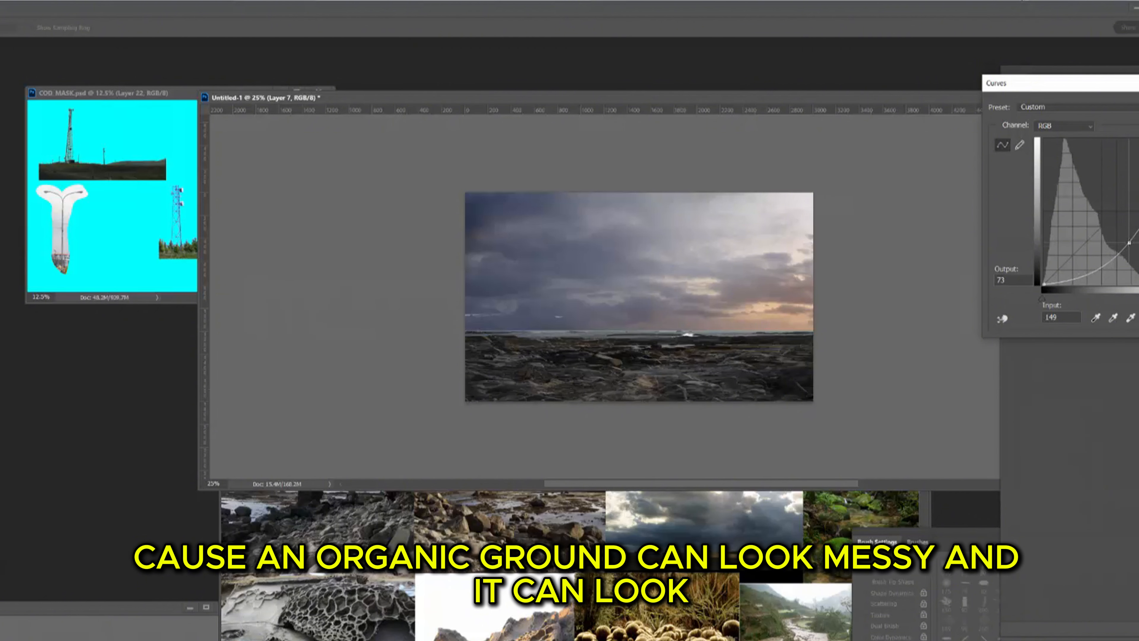
key(Return)
- Enlarge the rock slope layer further and shift it so larger stones fill the near foreground
key(ctrl+t)
drag(858, 312, 935, 266)
drag(892, 300, 855, 314)
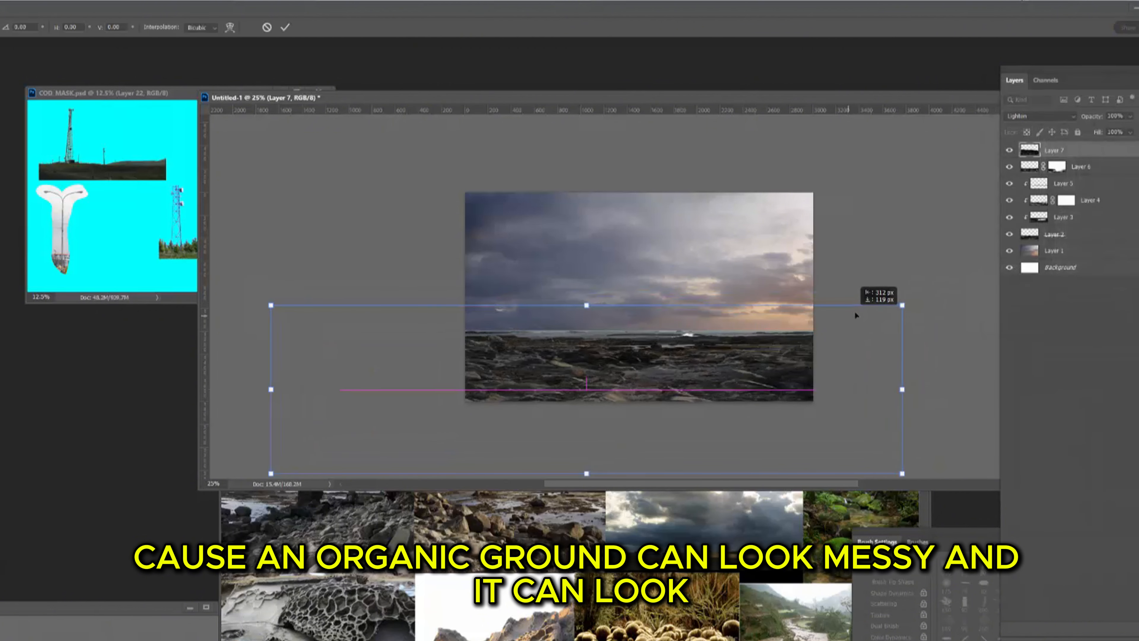
key(Return)
- Paint dark ground shapes and a distant headland on a new layer below Layer 7, using a lasso selection near the image's right edge
key(b)
key(ctrl+shift+alt+n)
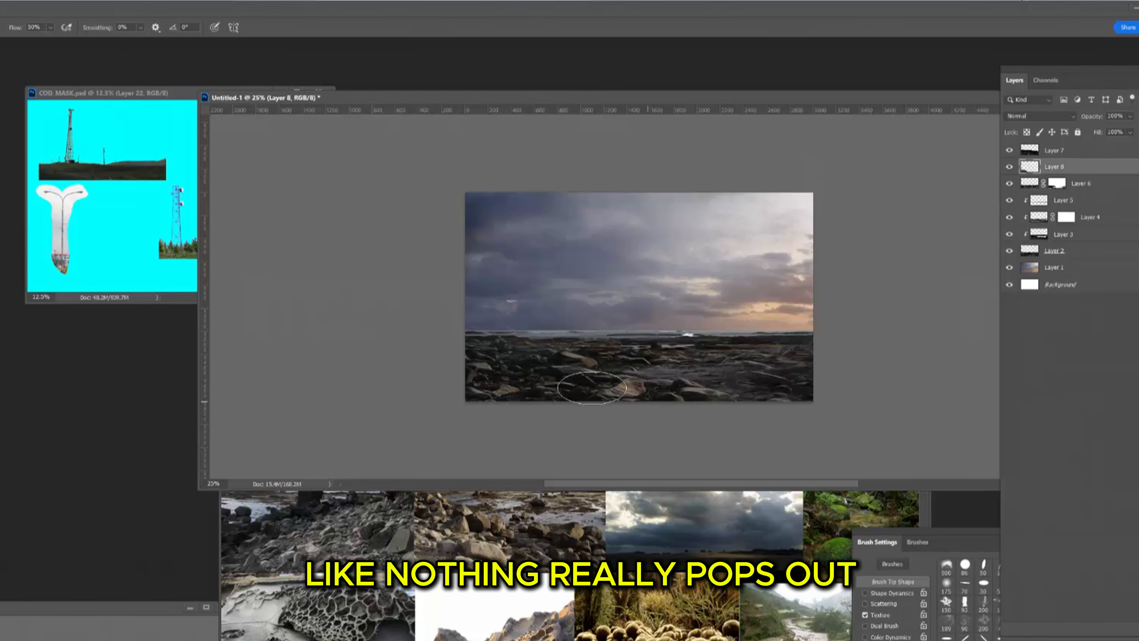
key(l)
mouse_move(823, 360)
mouse_down()
mouse_move(683, 365)
mouse_move(813, 386)
mouse_move(813, 336)
mouse_move(768, 358)
mouse_move(805, 359)
mouse_up()
key(b)
key(ctrl+d)
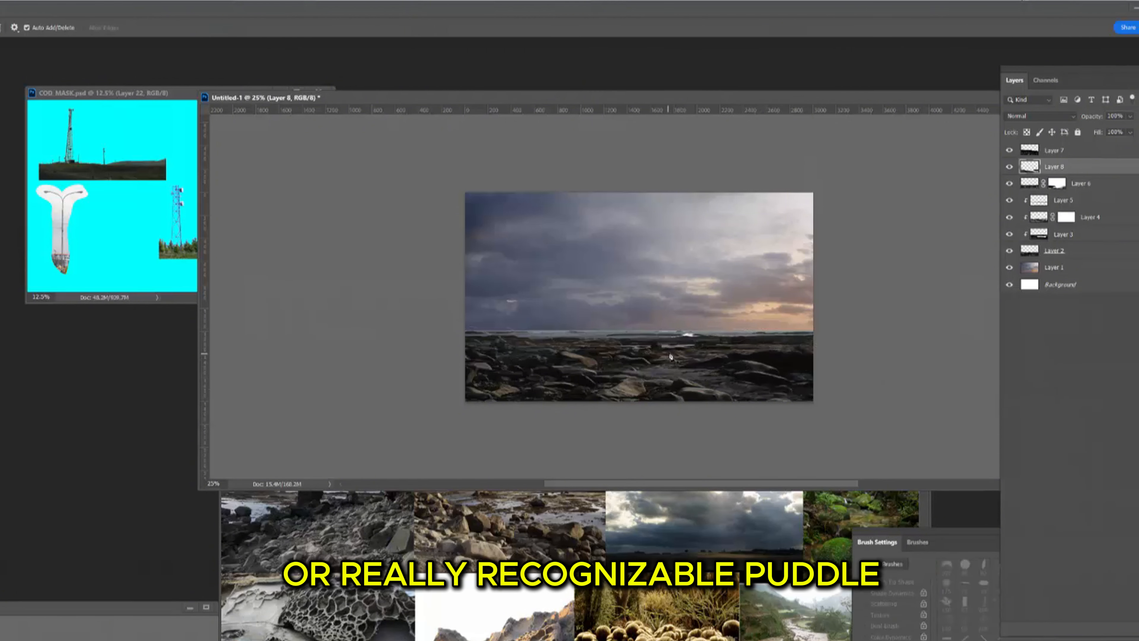
alt+click(659, 358)
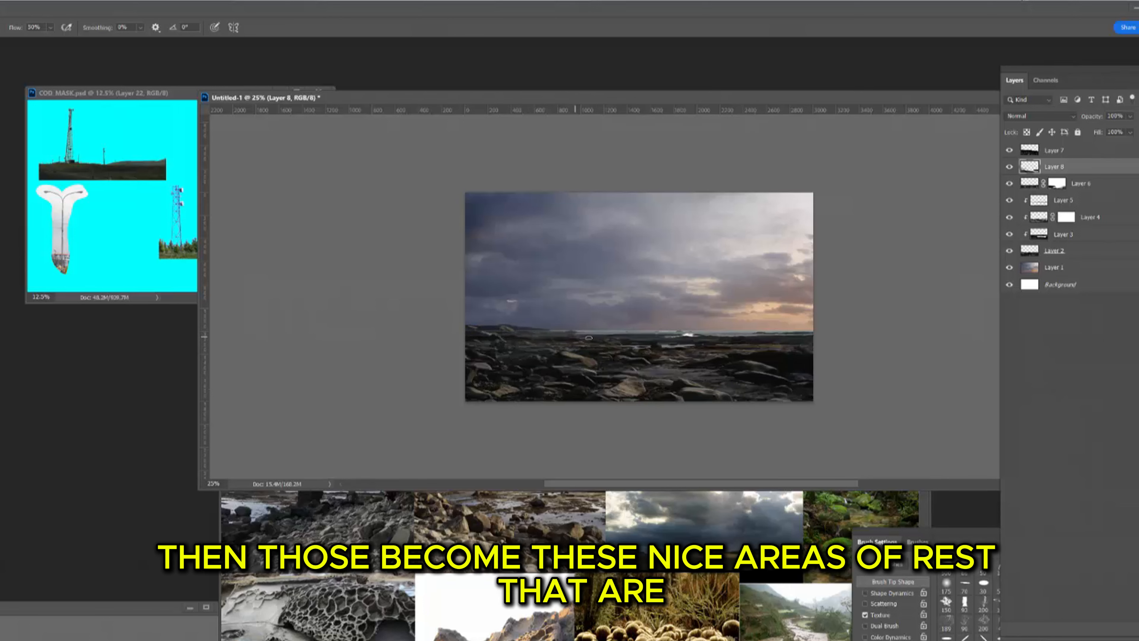
- Erase the stray flecks from Layer 7's sky area and brush Layer 6's mask to hide the bright wave at the horizon
click(1015, 154)
key(e)
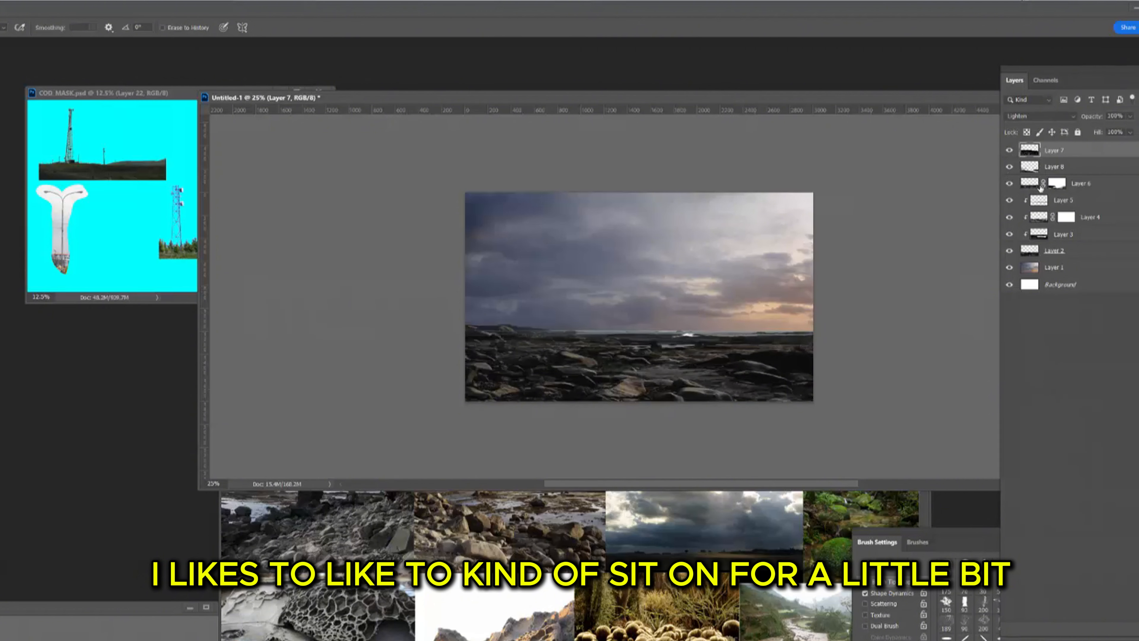
click(1055, 184)
key(b)
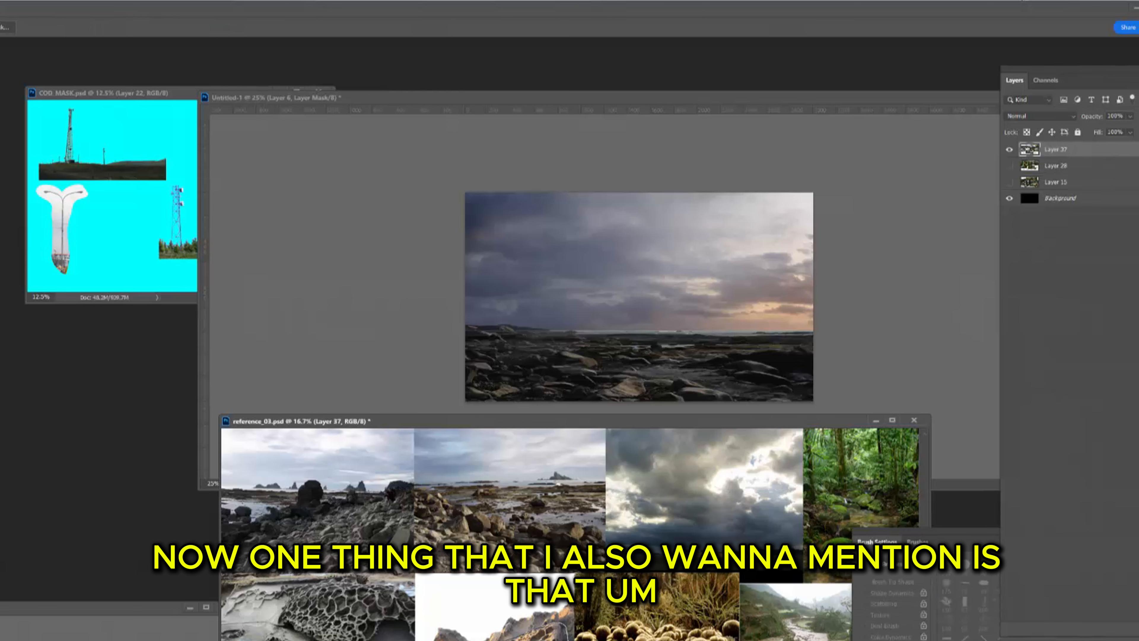
- Copy the weathered boulder from the reference sheet into the composition and place its layer at the top of the stack
drag(544, 627, 706, 226)
key(v)
drag(1082, 188, 1067, 148)
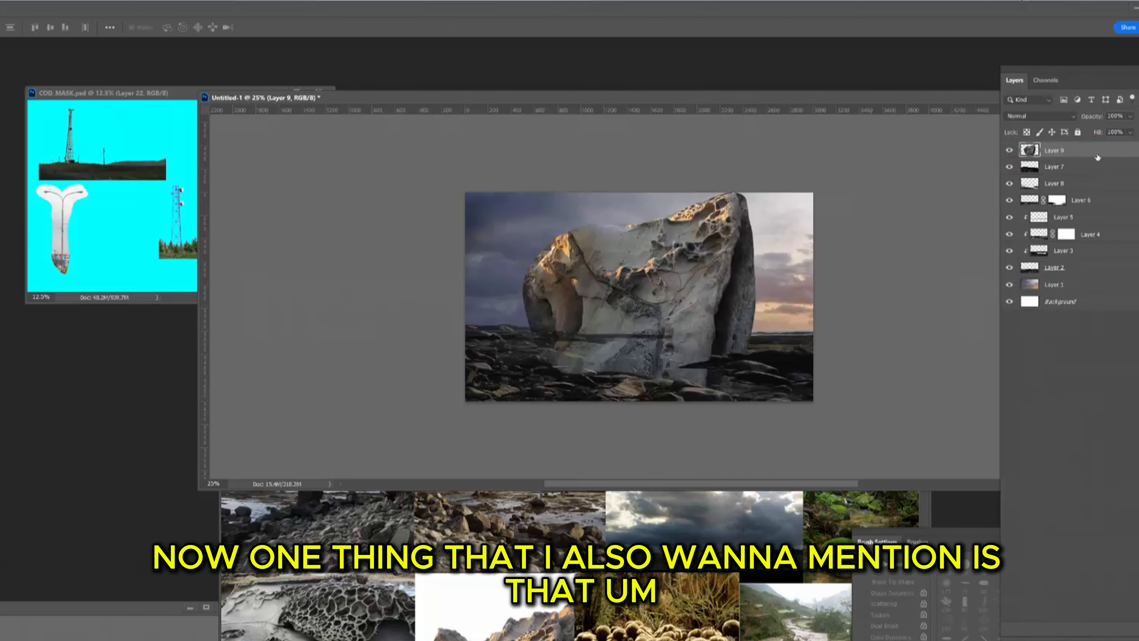
- Distort the boulder in perspective into a flat rock surface that covers the ground up to the horizon
key(ctrl+t)
drag(522, 415, 196, 325)
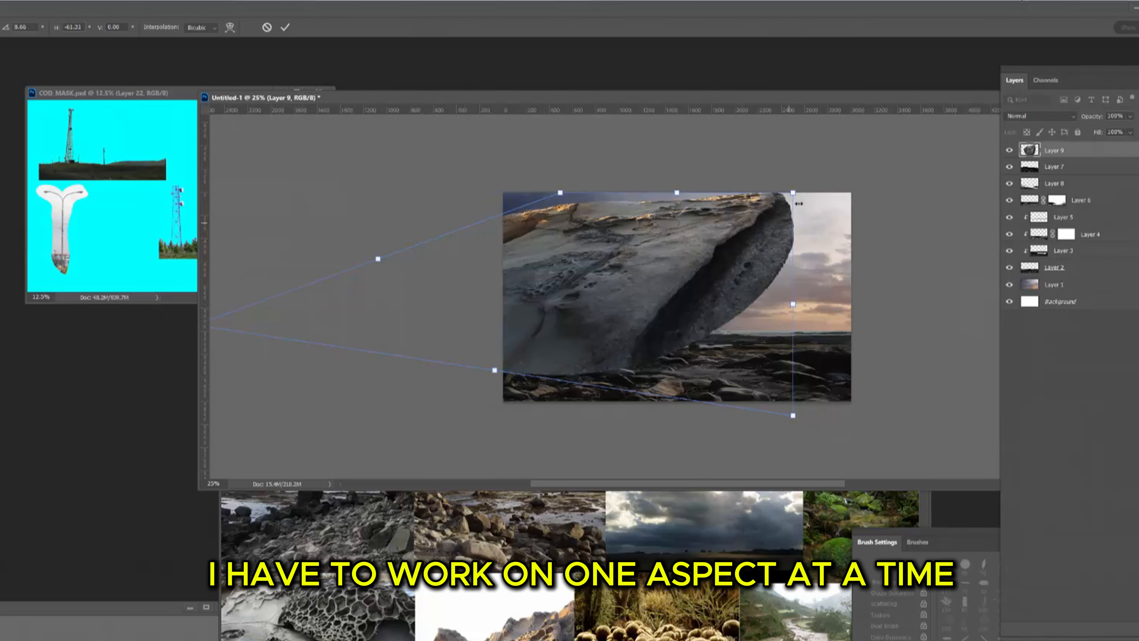
drag(793, 193, 945, 182)
drag(560, 193, 578, 196)
drag(763, 189, 769, 248)
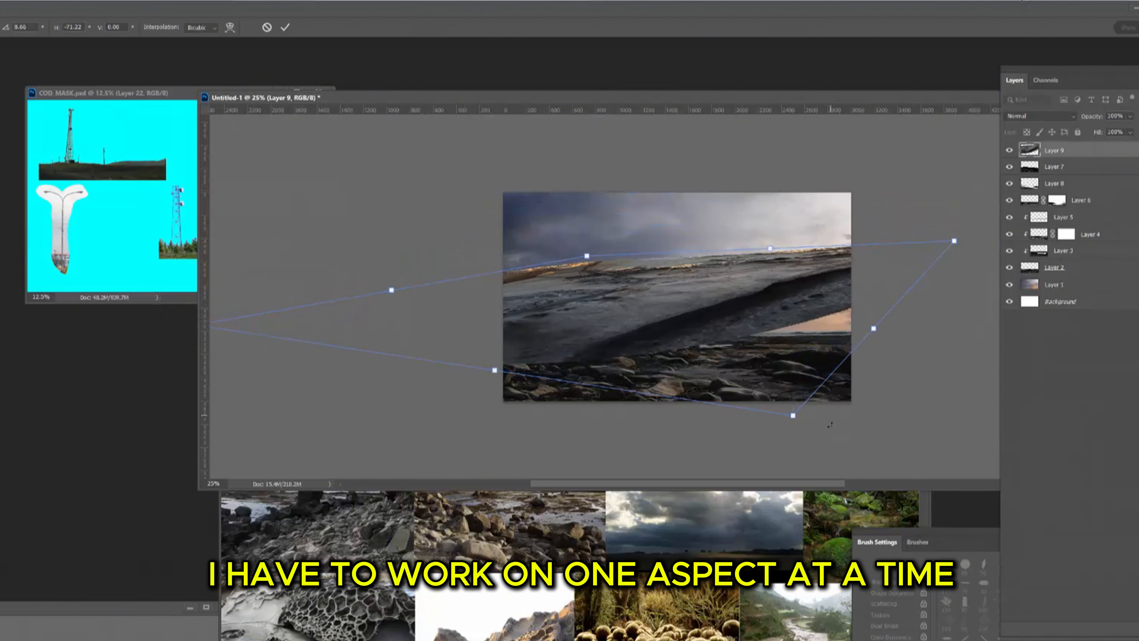
drag(870, 327, 935, 349)
drag(856, 435, 1038, 433)
drag(852, 340, 806, 392)
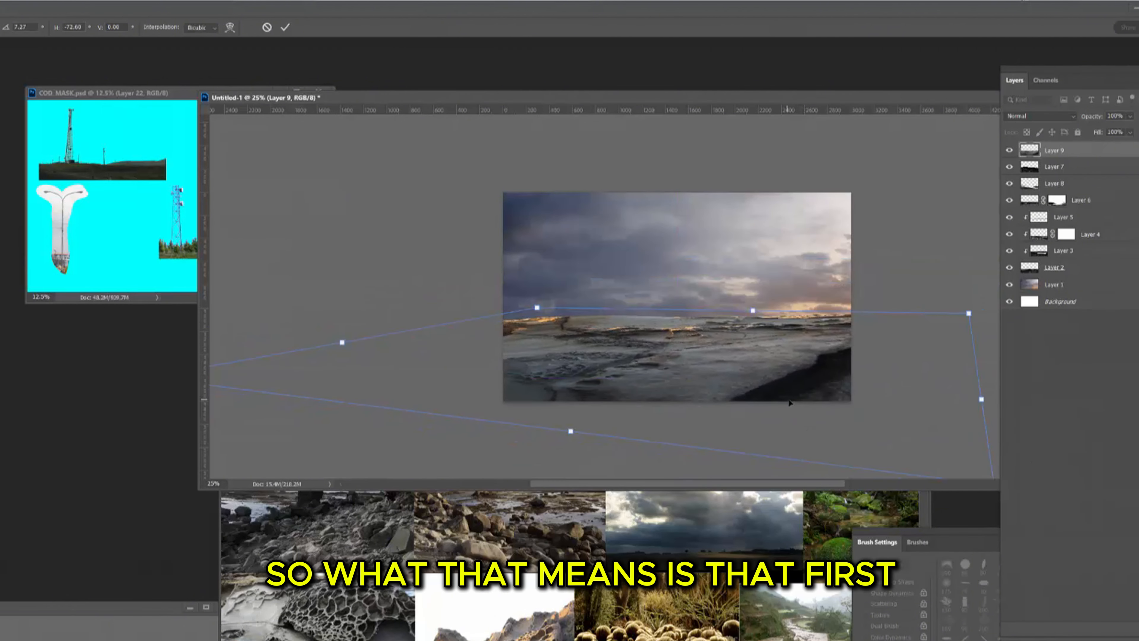
key(Return)
- Set the distorted boulder layer's blend mode to Lighten and darken it with Curves
click(1039, 116)
click(1034, 205)
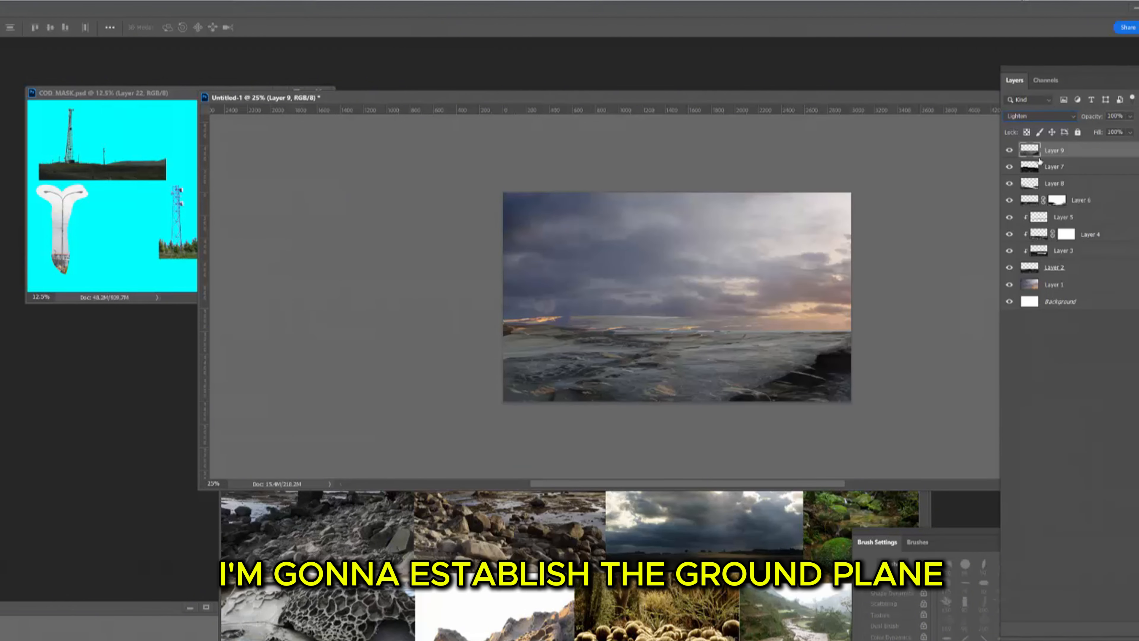
key(ctrl+m)
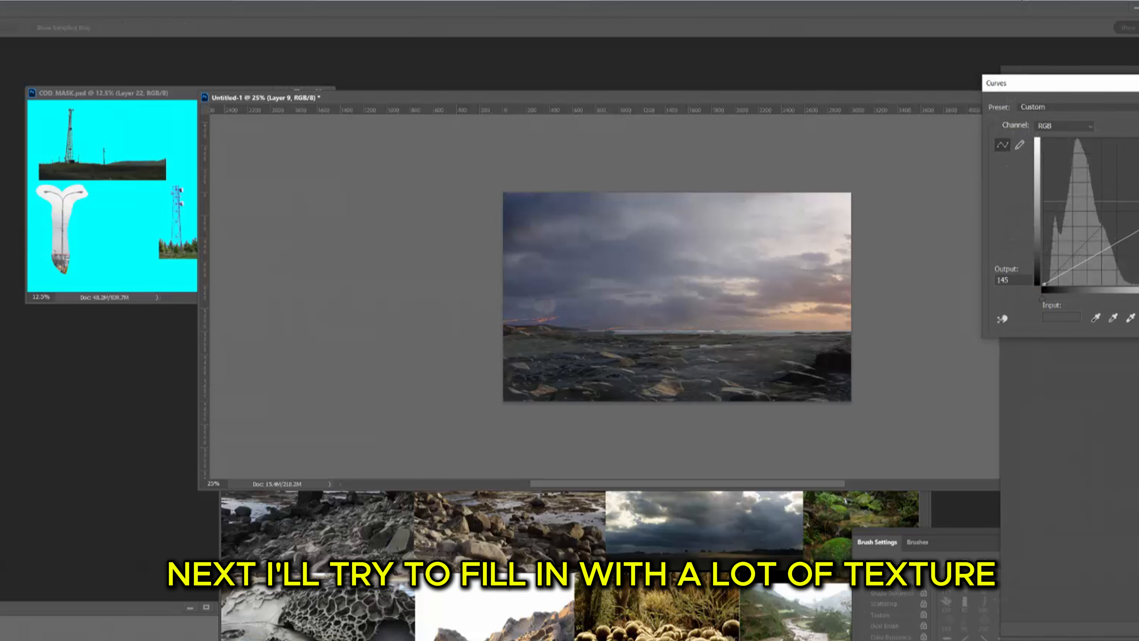
key(Return)
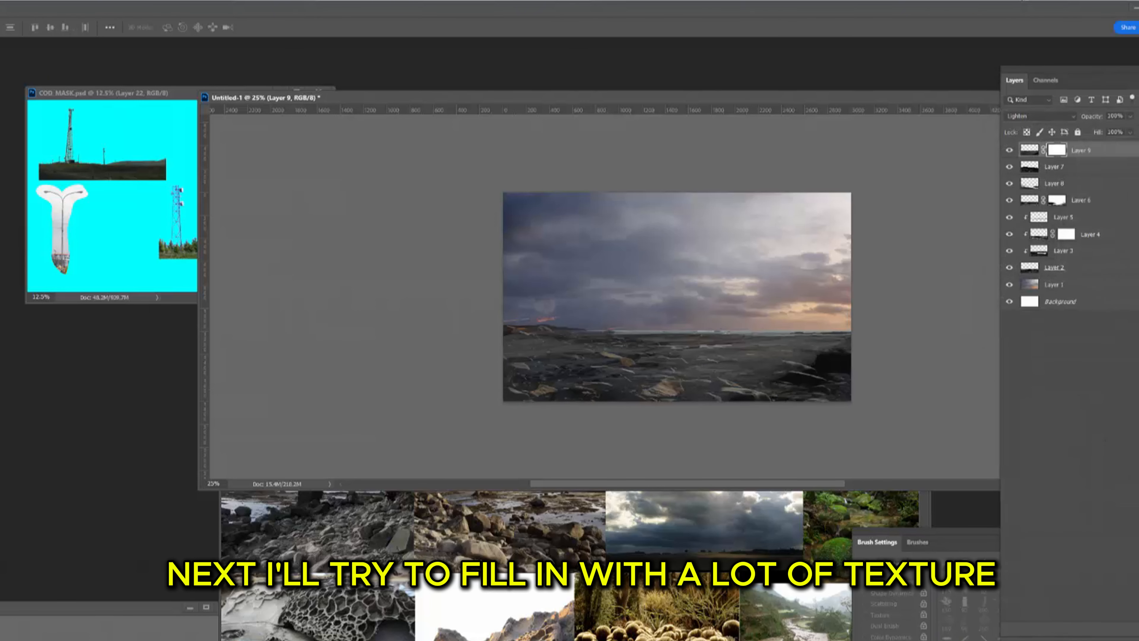
- Invert Layer 9's mask to hide the boulder texture and brush parts of it back in over the ground
key(ctrl+i)
key(b)
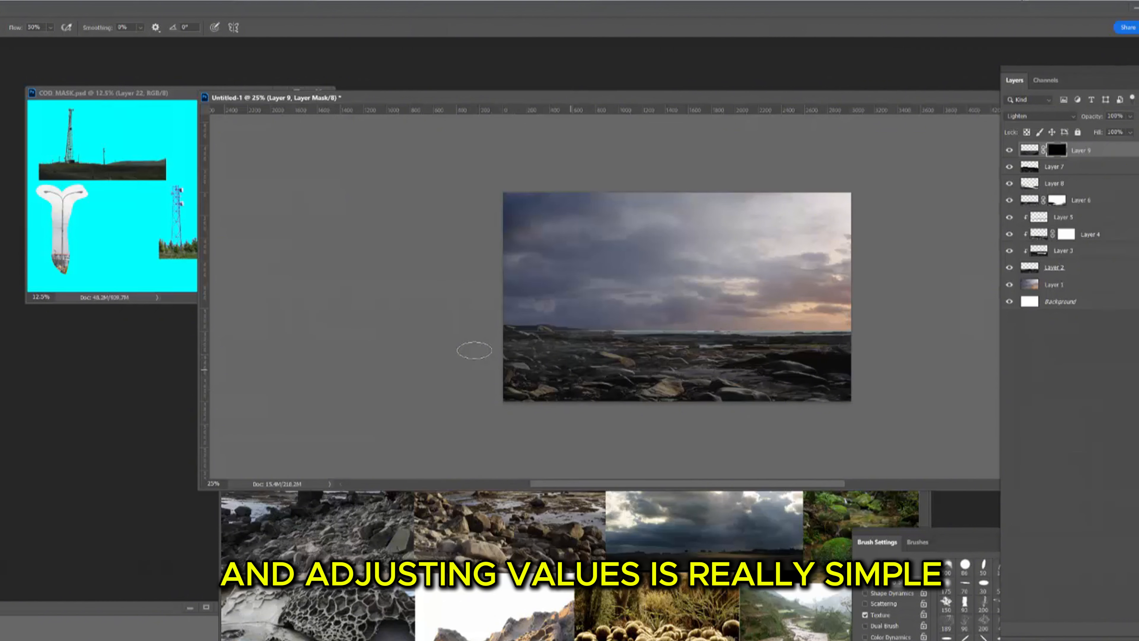
mouse_move(688, 389)
mouse_down()
mouse_move(736, 354)
mouse_move(826, 346)
mouse_up()
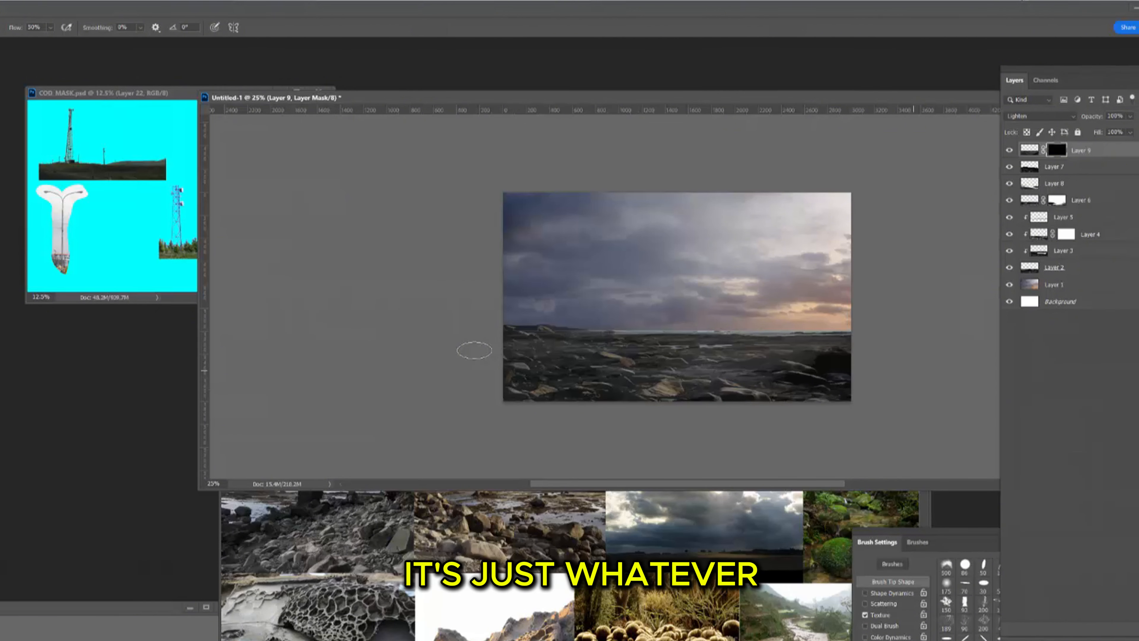
- Stretch Layer 9 wider horizontally so its rock texture flattens out along the ground
key(ctrl+t)
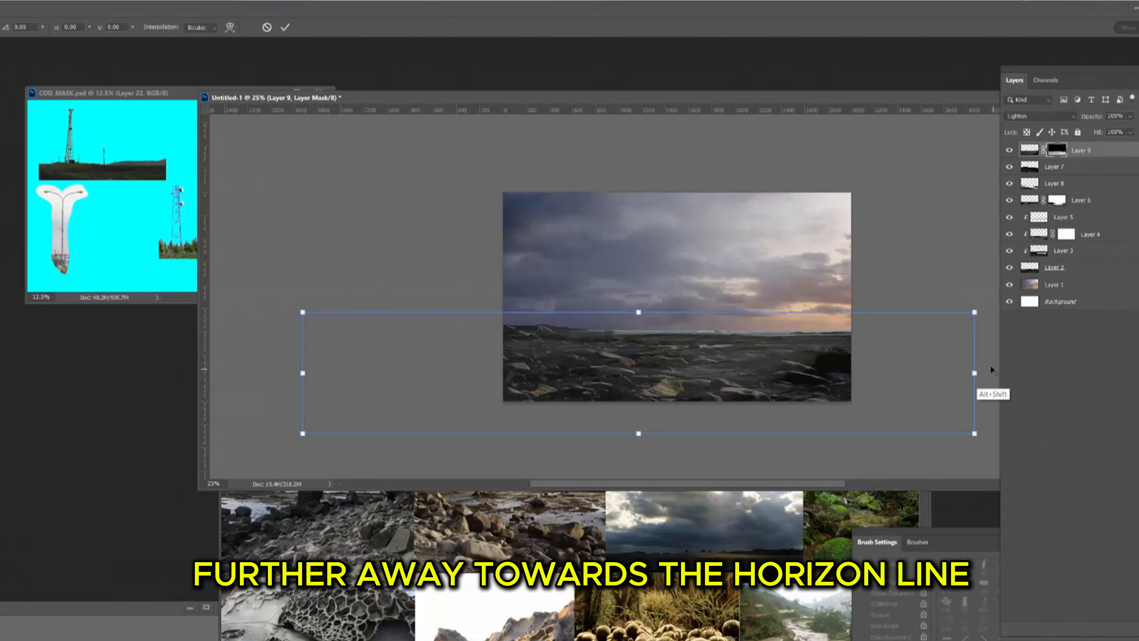
drag(976, 373, 1134, 364)
key(Return)
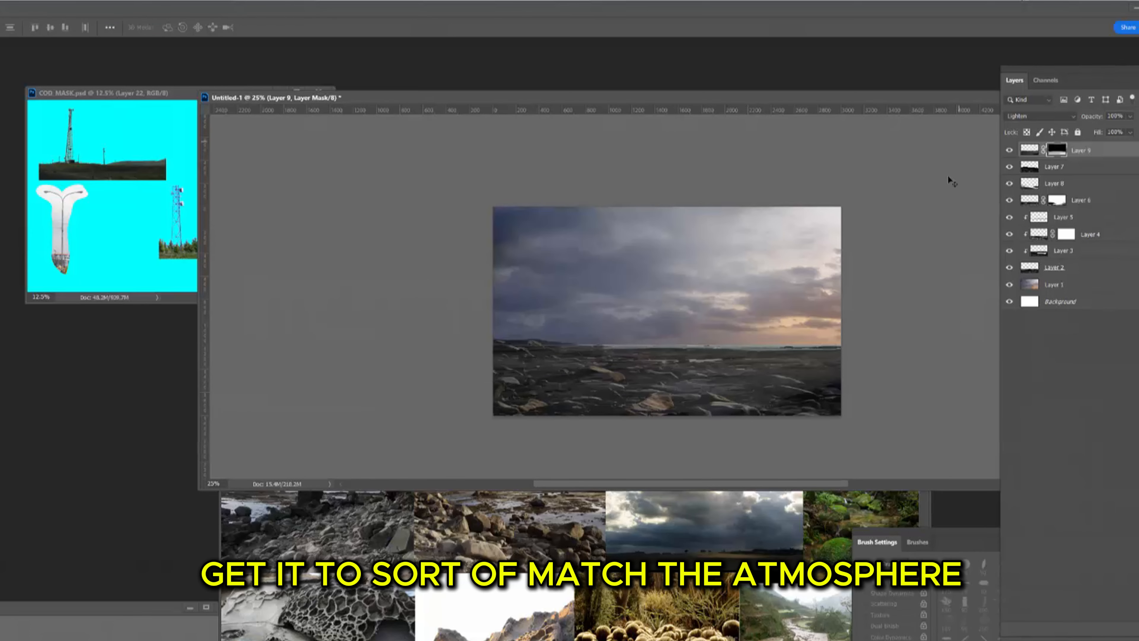
- Paste the copied rock texture as a new layer and distort it into perspective over the ground plane
key(ctrl+v)
key(ctrl+t)
drag(549, 430, 413, 369)
drag(680, 319, 669, 420)
drag(771, 308, 790, 319)
drag(779, 425, 854, 420)
drag(794, 381, 756, 362)
key(Return)
- Set Layer 10's blend mode to Lighten and reshape its rock texture to sit on the ground below the horizon
click(1037, 116)
click(1027, 205)
key(ctrl+t)
drag(628, 310, 628, 356)
drag(623, 417, 617, 390)
drag(877, 341, 881, 355)
drag(739, 396, 763, 393)
key(Return)
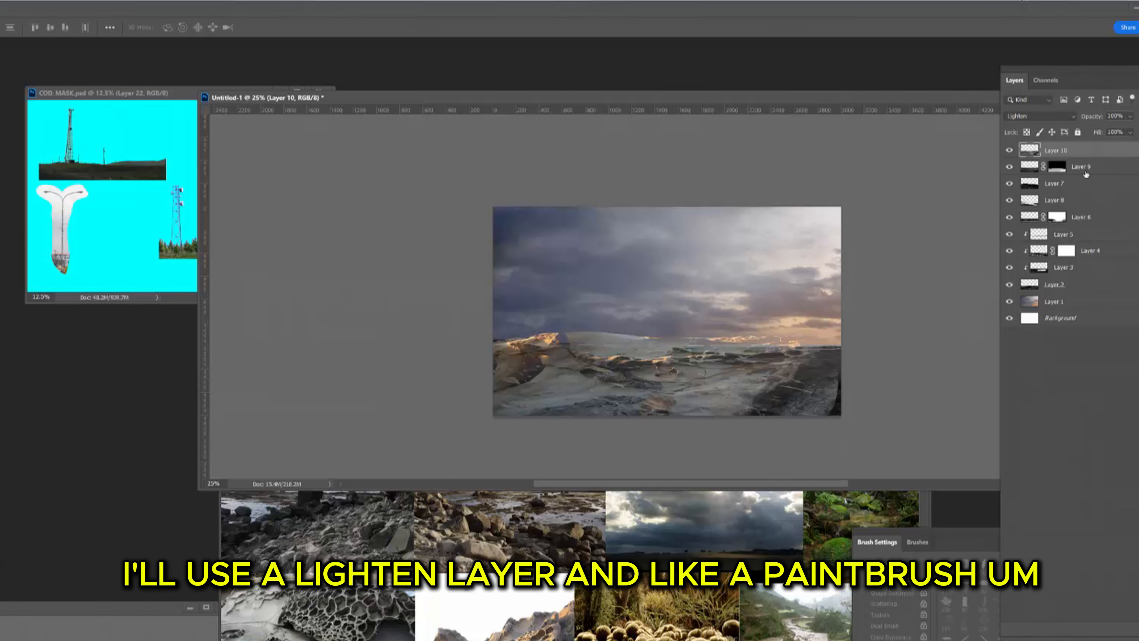
- Darken Layer 10 with Levels and reduce its saturation with Hue/Saturation
key(ctrl+l)
drag(1010, 371, 1024, 371)
key(Return)
key(ctrl+u)
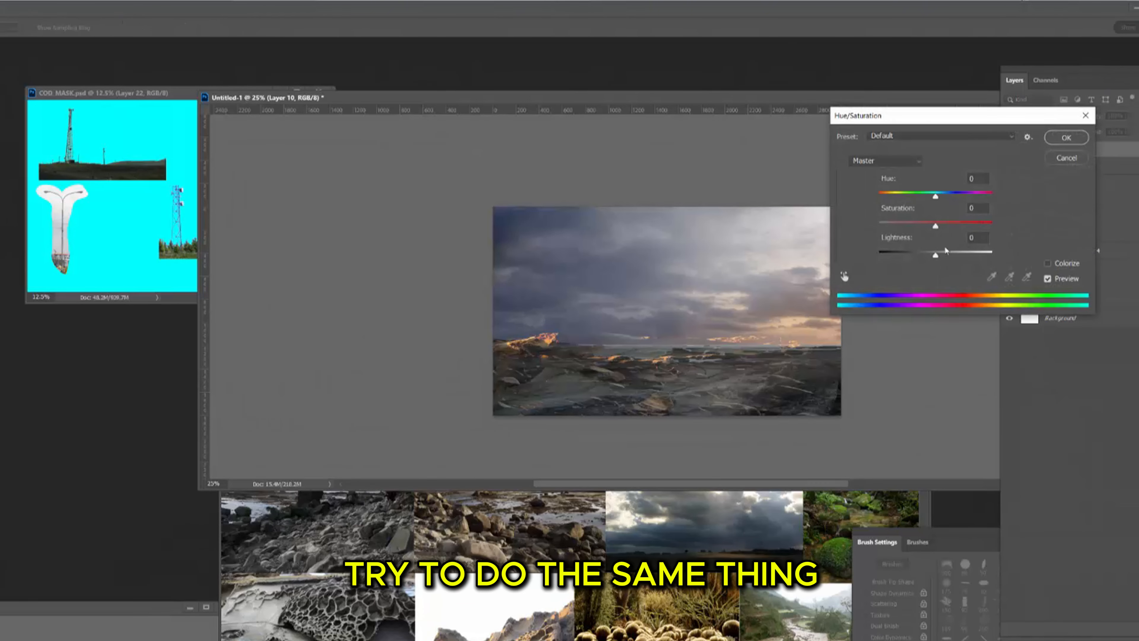
drag(936, 222, 899, 225)
key(Return)
- Transform Layer 10 again to rescale and reposition its rock texture across the ground
key(ctrl+t)
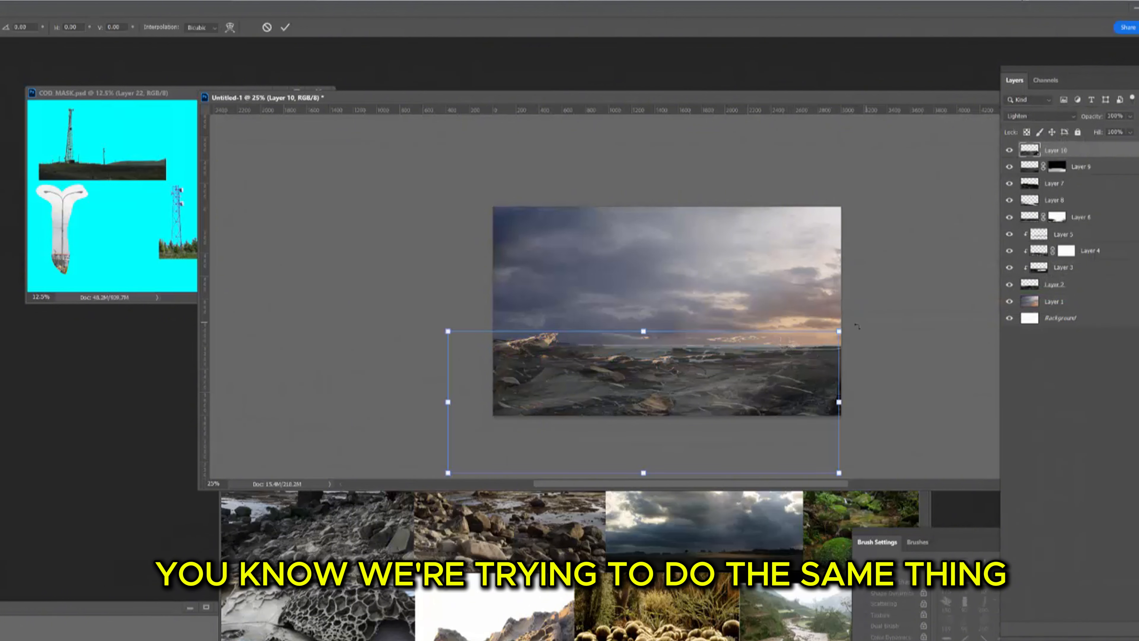
drag(844, 329, 957, 286)
drag(897, 343, 823, 381)
key(Return)
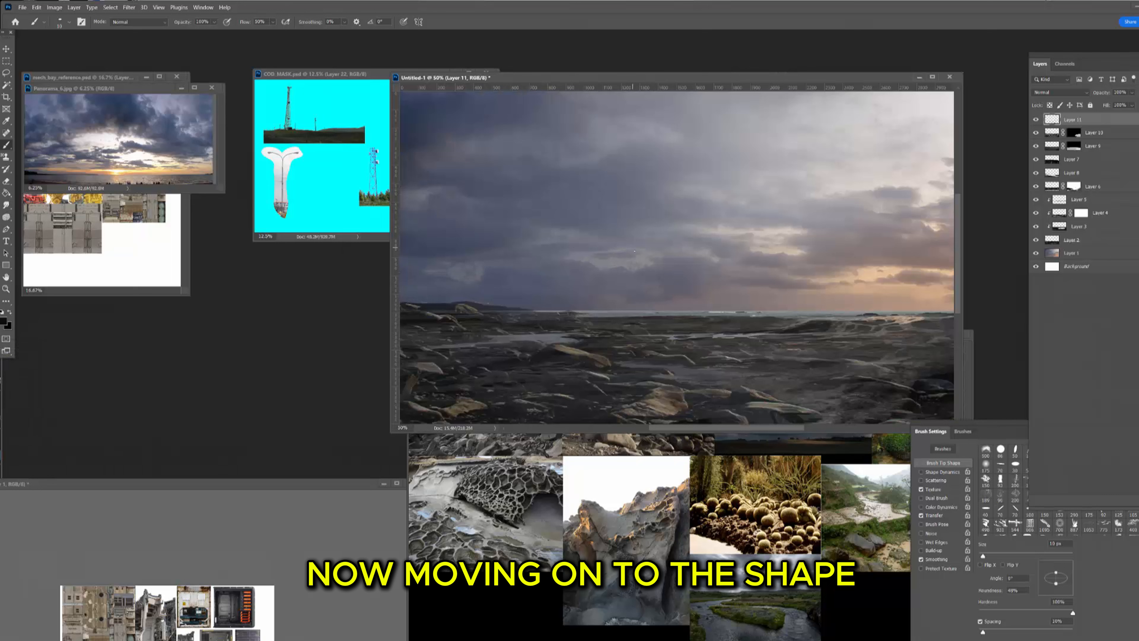
- On a new layer, lasso a tall fin-shaped rock silhouette rising from the horizon and fill it with near-black
key(l)
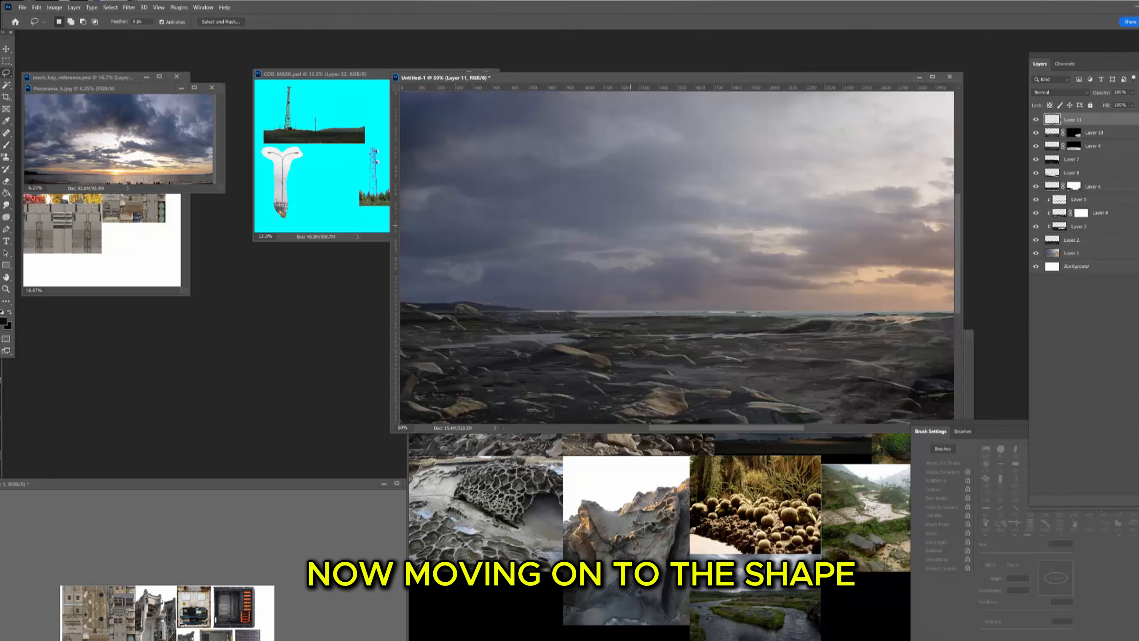
key(ctrl+shift+alt+n)
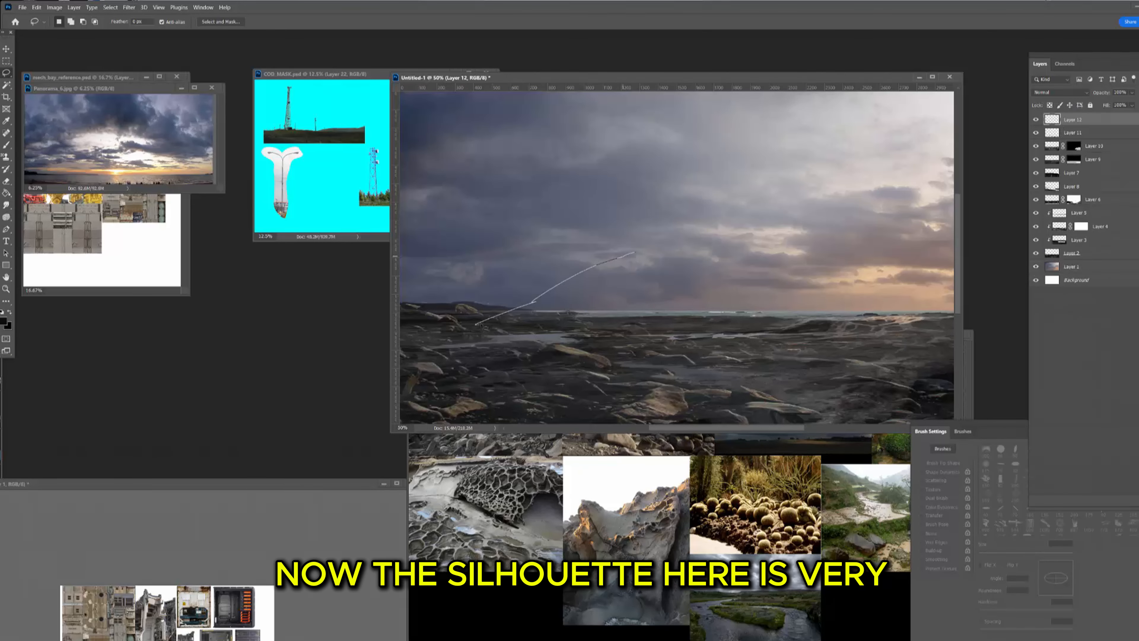
drag(789, 205, 820, 263)
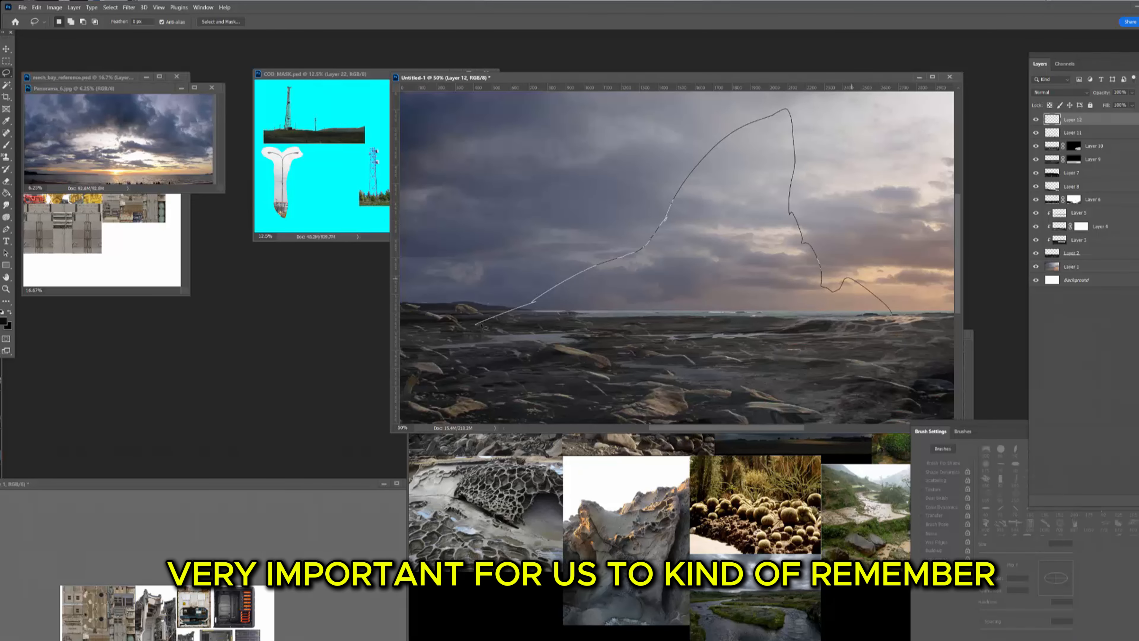
drag(481, 325, 478, 324)
key(g)
click(716, 238)
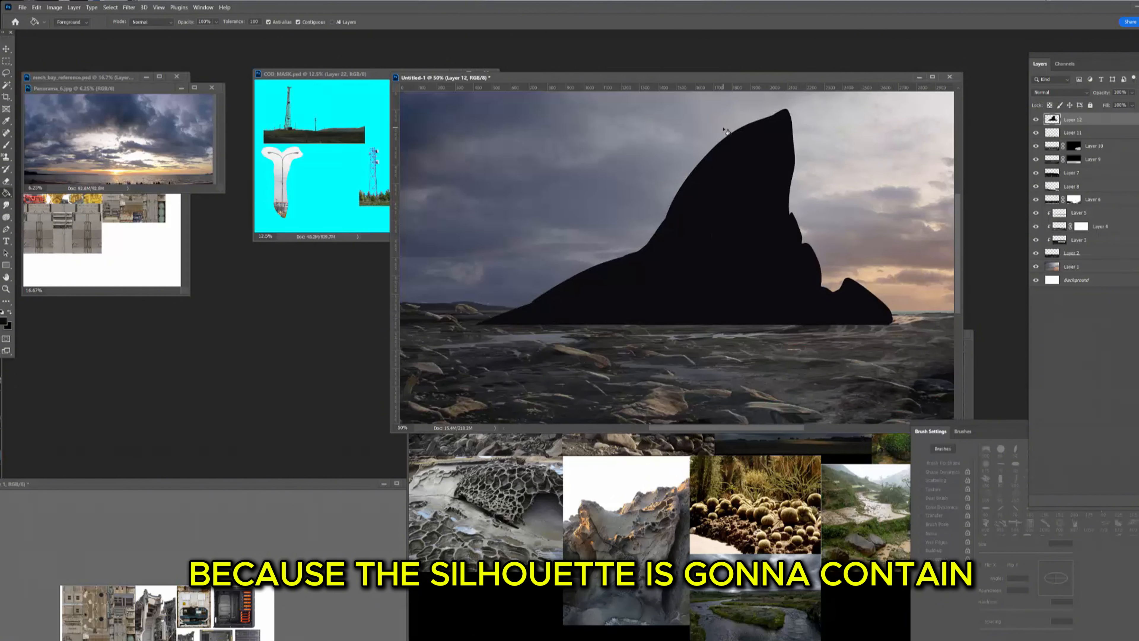
- Try duplicating the rock silhouette and shrinking and skewing the copy into a smaller peak on its long slope
key(l)
key(ctrl+j)
key(ctrl+t)
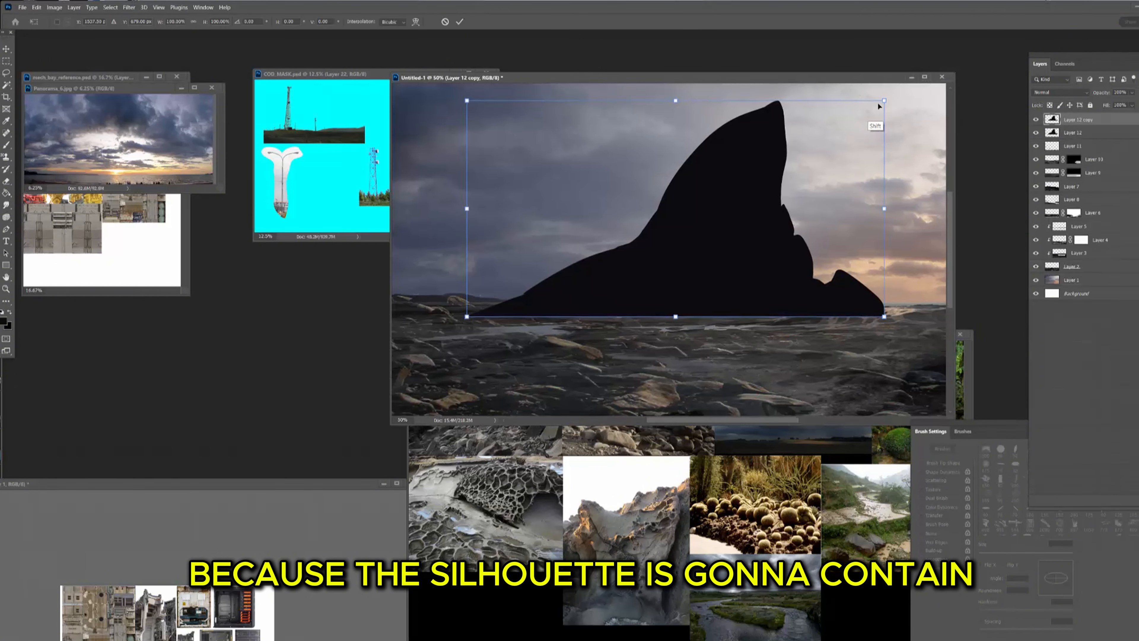
drag(878, 102, 720, 201)
drag(593, 207, 595, 201)
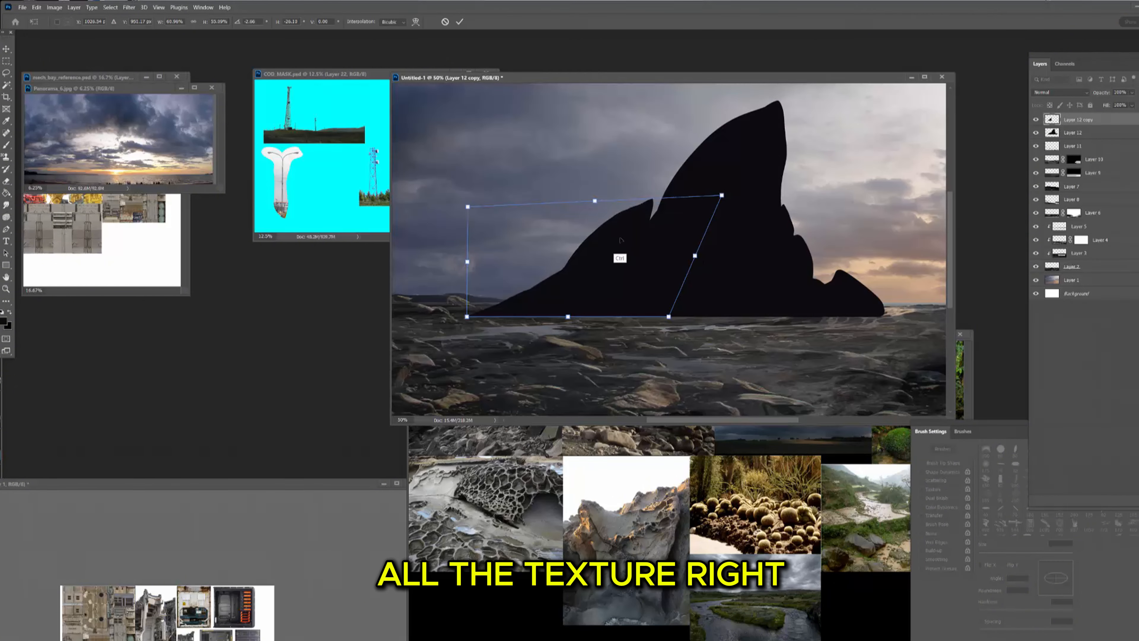
key(Return)
- Try a second, lower silhouette copy beside the small peak, and delete both extra copies
drag(701, 220, 640, 217)
key(ctrl+t)
drag(509, 191, 462, 245)
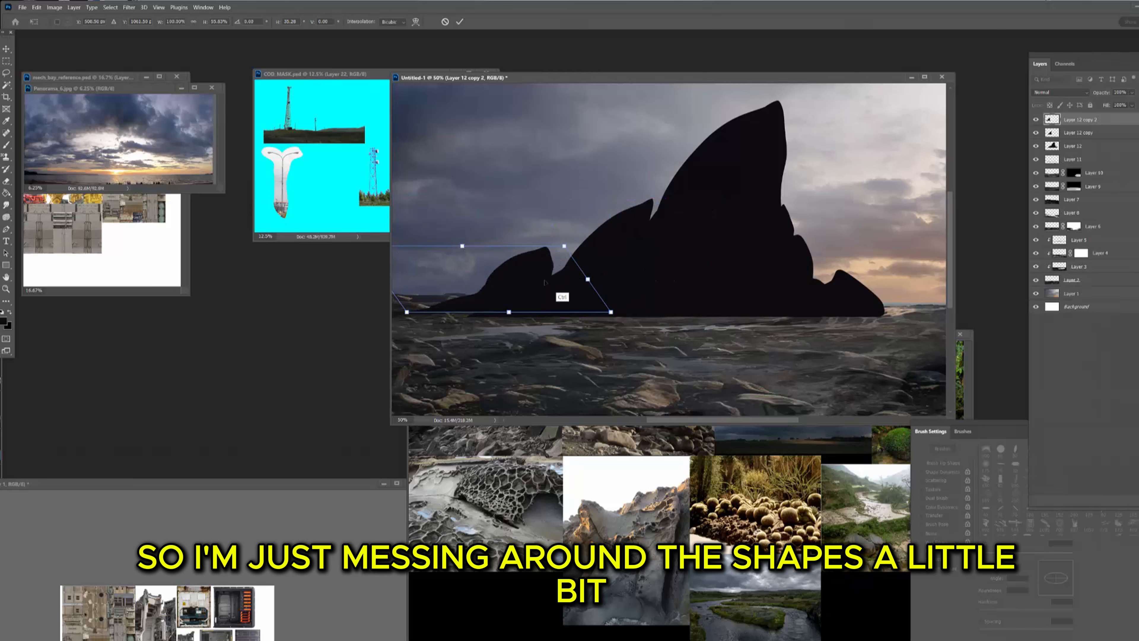
drag(569, 275, 605, 274)
drag(485, 245, 448, 247)
drag(579, 281, 675, 280)
key(Return)
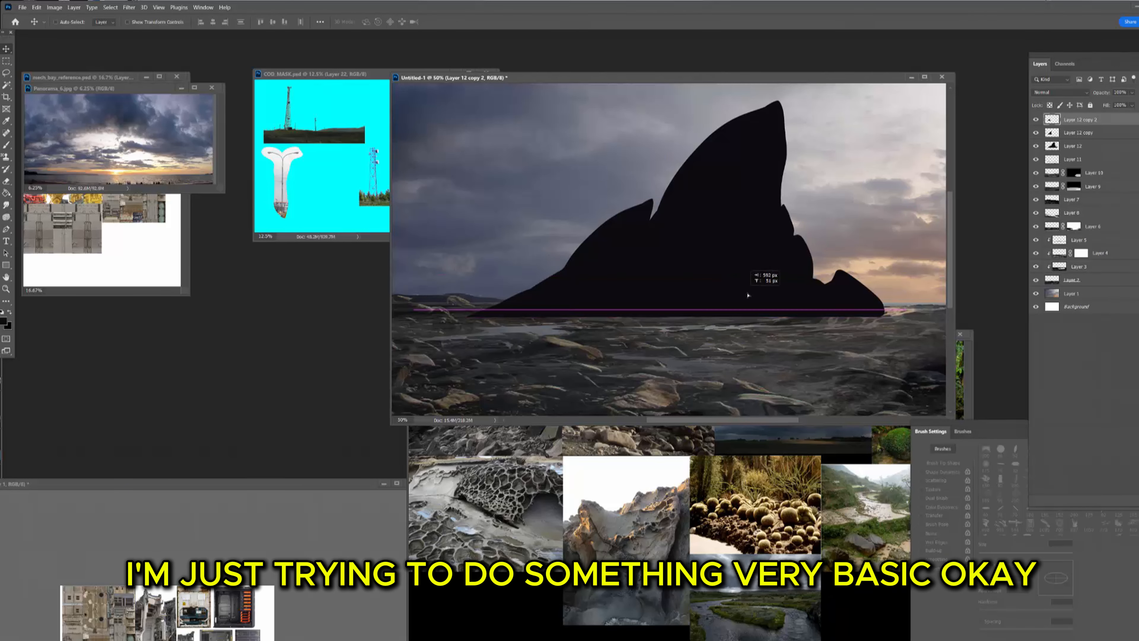
key(1)
key(Delete)
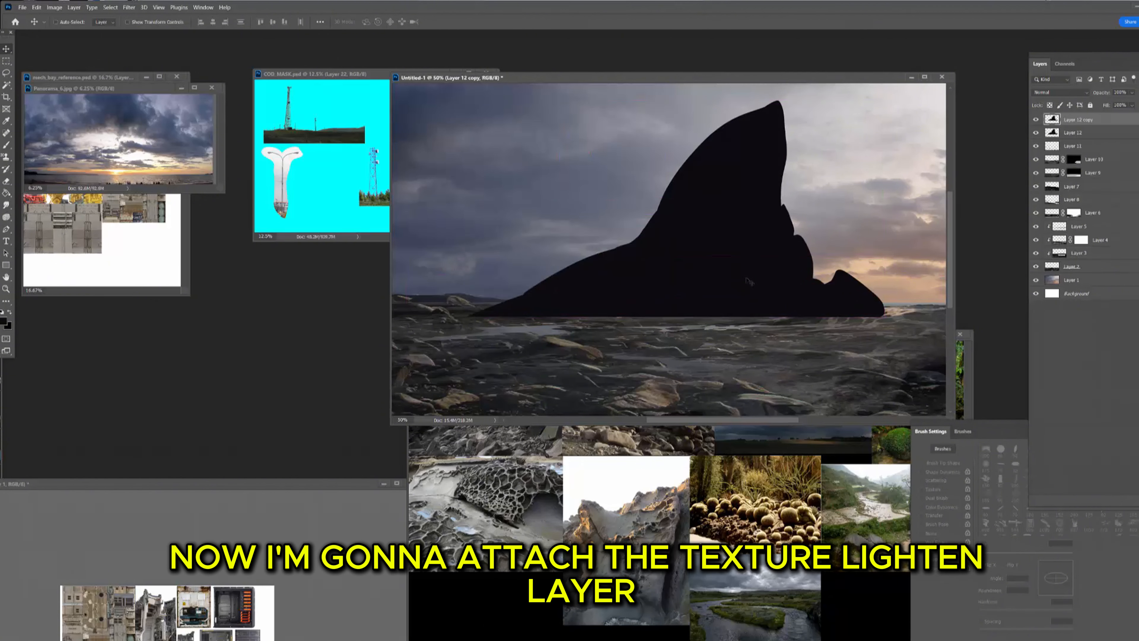
key(Delete)
- Paste the weathered boulder texture from the reference sheet above the silhouette, clip it to the shape and set it to Lighten
click(630, 556)
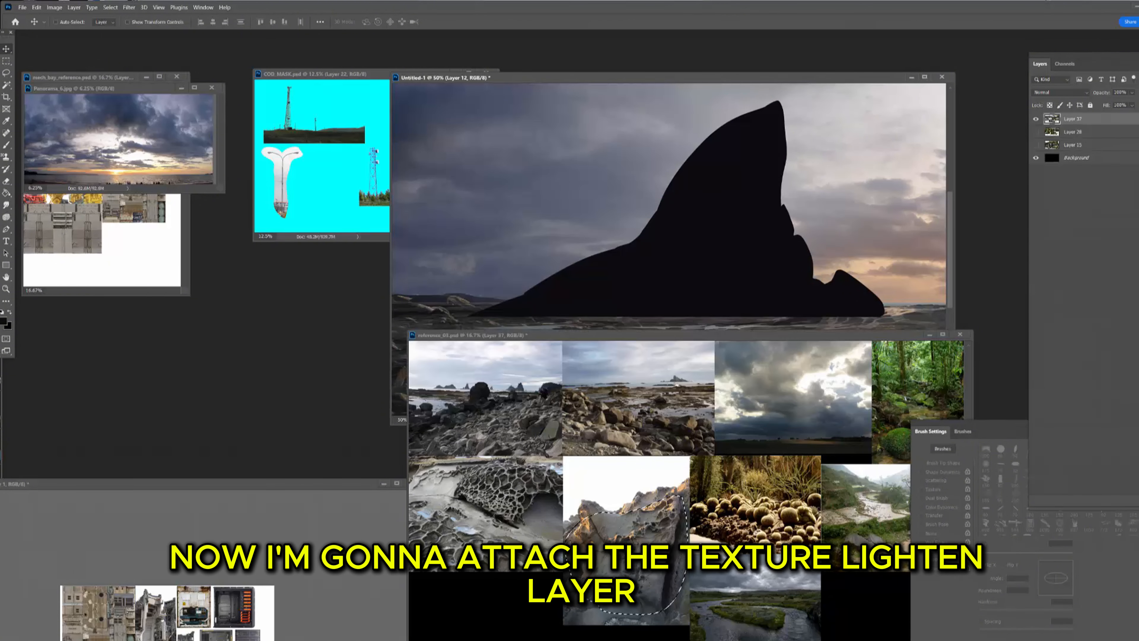
click(714, 212)
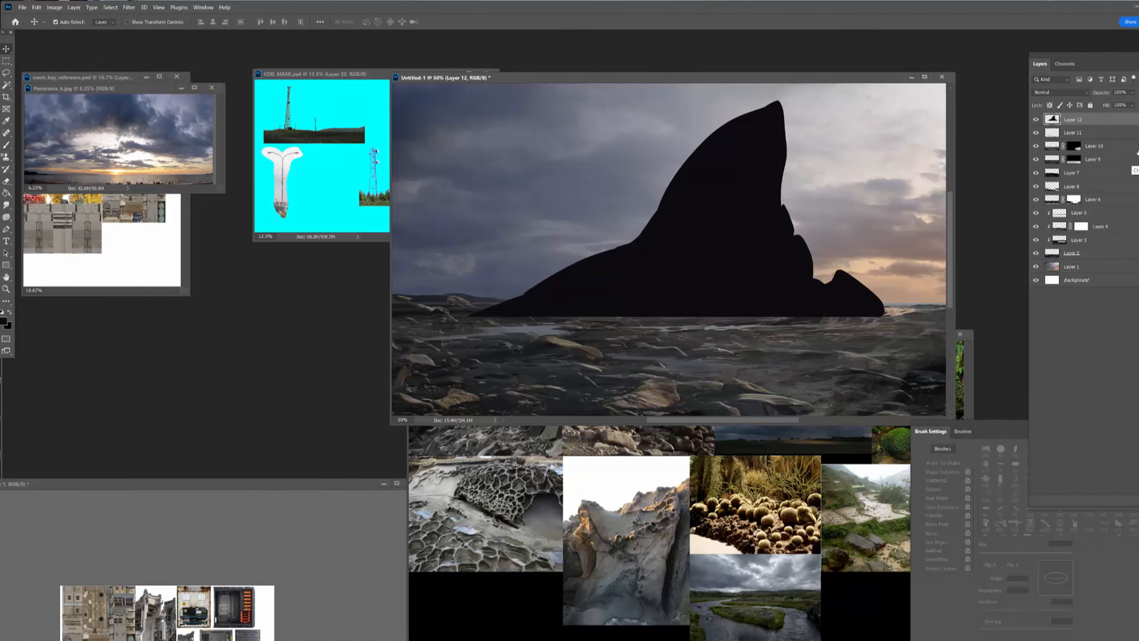
key(ctrl+v)
key(ctrl+alt+g)
click(1054, 92)
click(1039, 163)
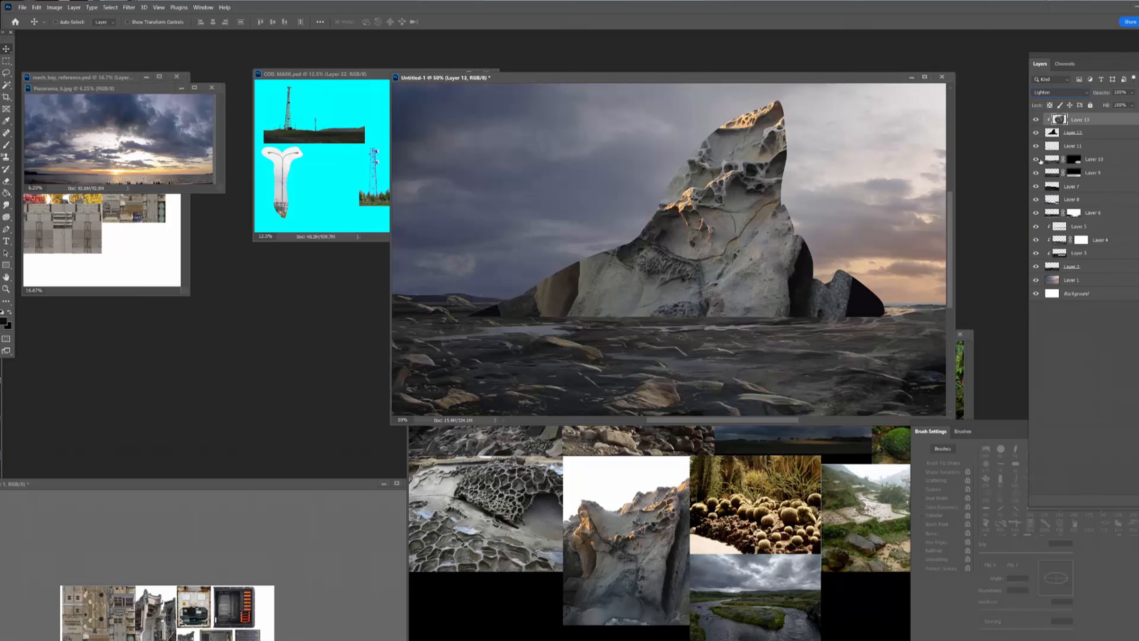
- Desaturate the clipped boulder texture with Hue/Saturation and lower its lightness
key(ctrl+u)
drag(948, 182, 945, 182)
key(Return)
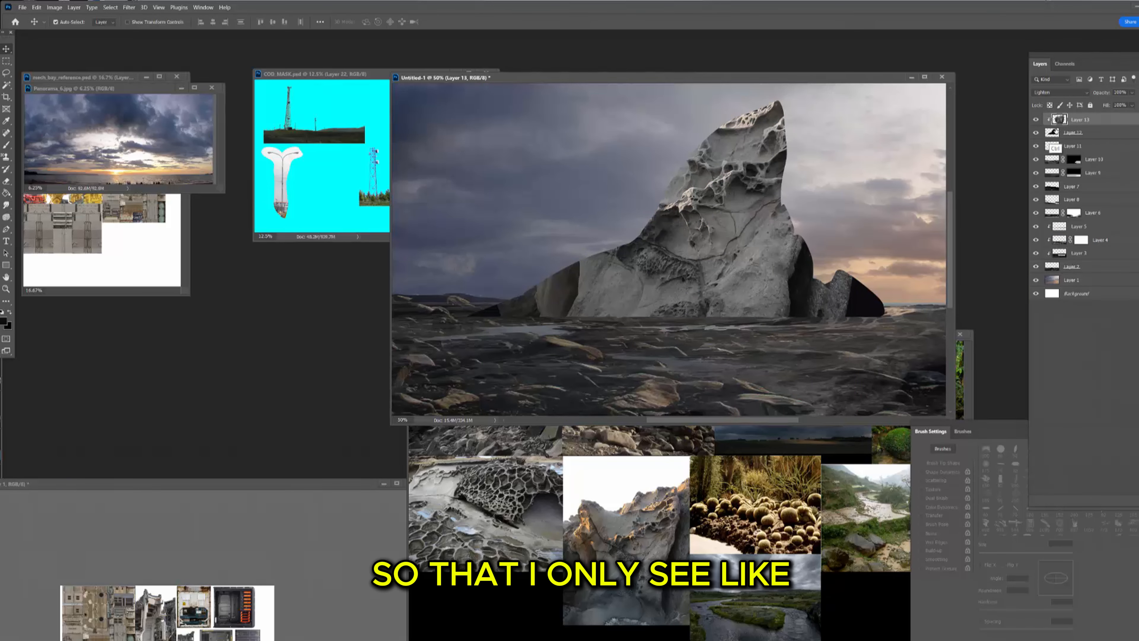
key(ctrl+u)
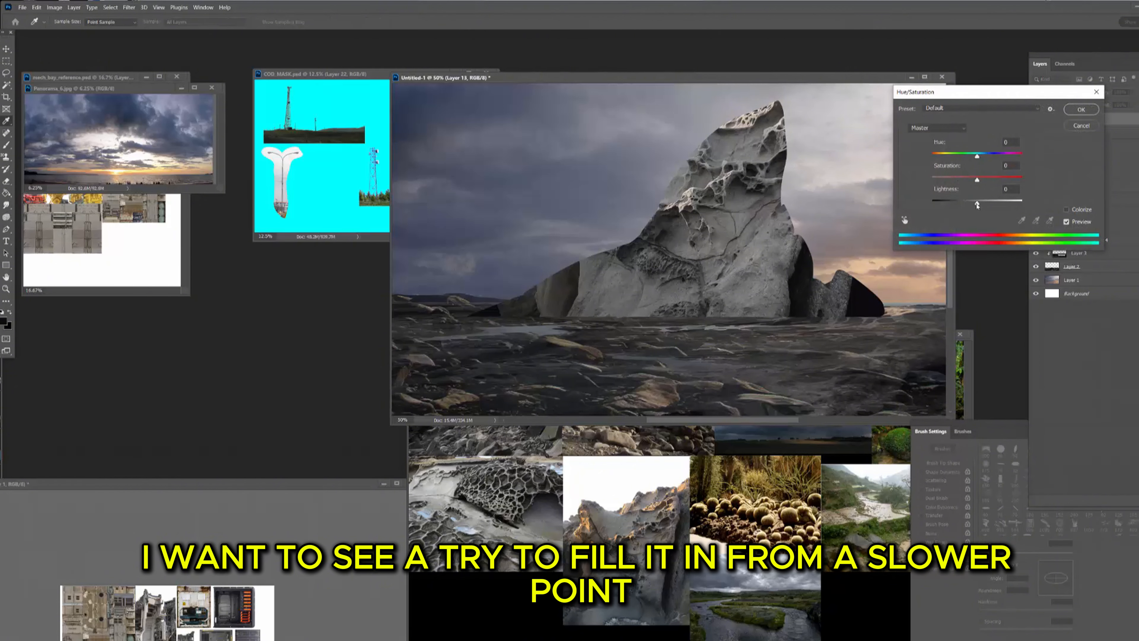
drag(977, 205, 952, 200)
key(Return)
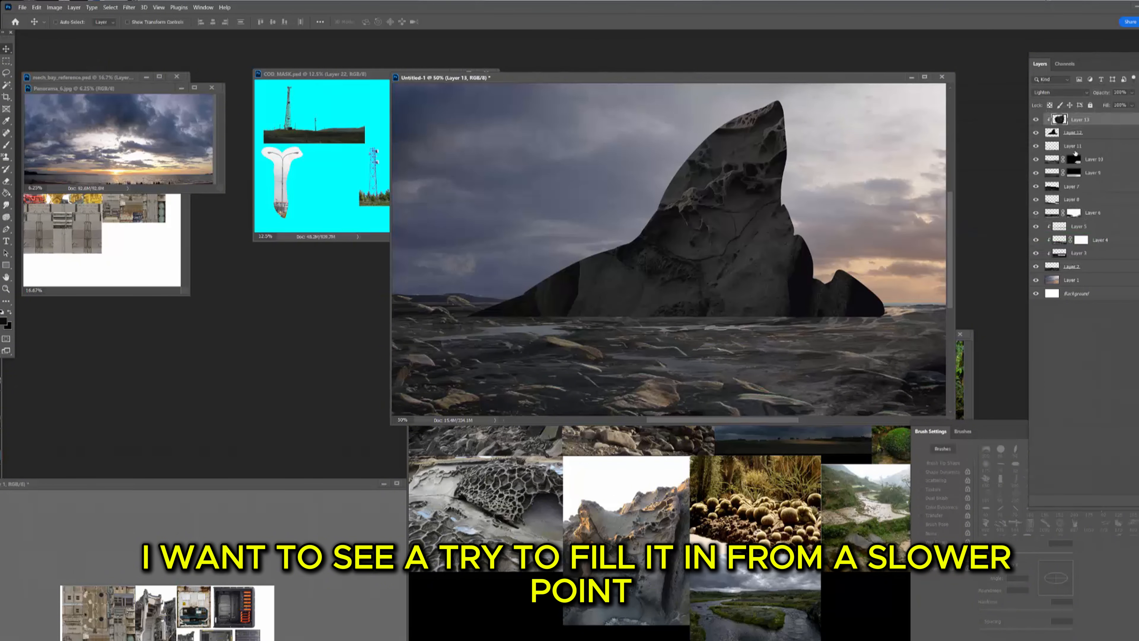
- Duplicate the clipped texture and scale and rotate the copy to cover the silhouette's long lower slope
drag(753, 211, 619, 289)
key(ctrl+t)
drag(722, 184, 754, 253)
mouse_move(760, 238)
mouse_down()
mouse_move(675, 281)
mouse_move(755, 242)
mouse_up()
drag(650, 275, 614, 275)
drag(798, 224, 783, 190)
key(Return)
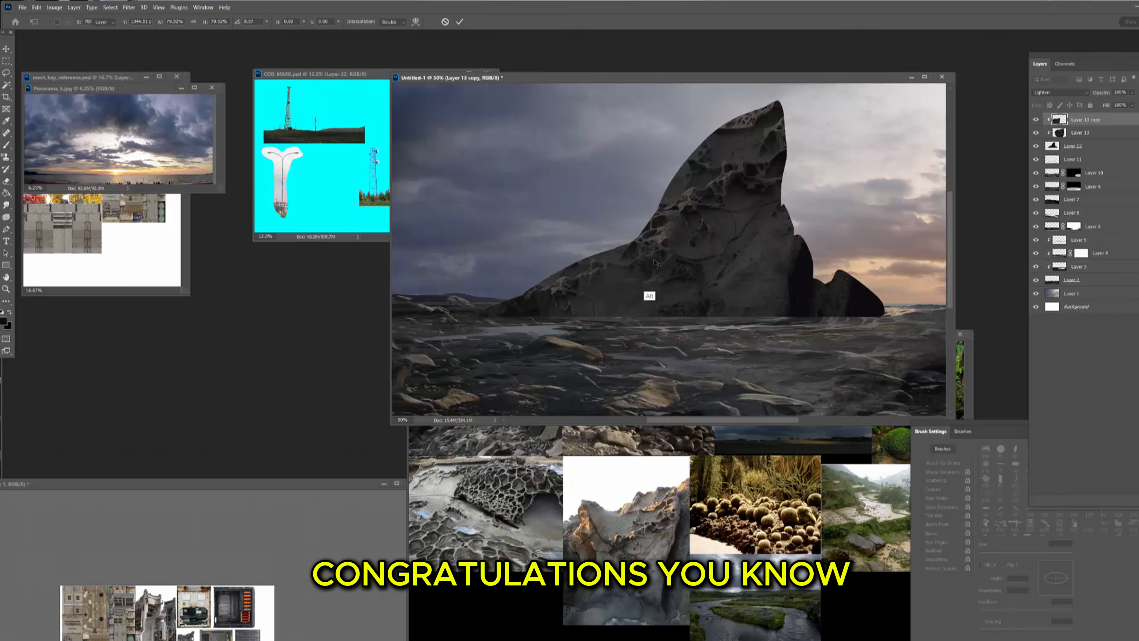
- Duplicate the texture again and rotate and position the copy over the silhouette's base and small side rock
drag(649, 295, 824, 320)
key(ctrl+t)
drag(907, 275, 909, 415)
mouse_move(814, 346)
mouse_down()
mouse_move(845, 311)
mouse_move(831, 314)
mouse_move(745, 237)
mouse_move(762, 256)
mouse_up()
key(Return)
key(e)
key(v)
key(ctrl+z)
- Rotate and reposition the topmost texture copy, Layer 13 copy 3, over the upper part of the rock
click(1066, 119)
key(ctrl+t)
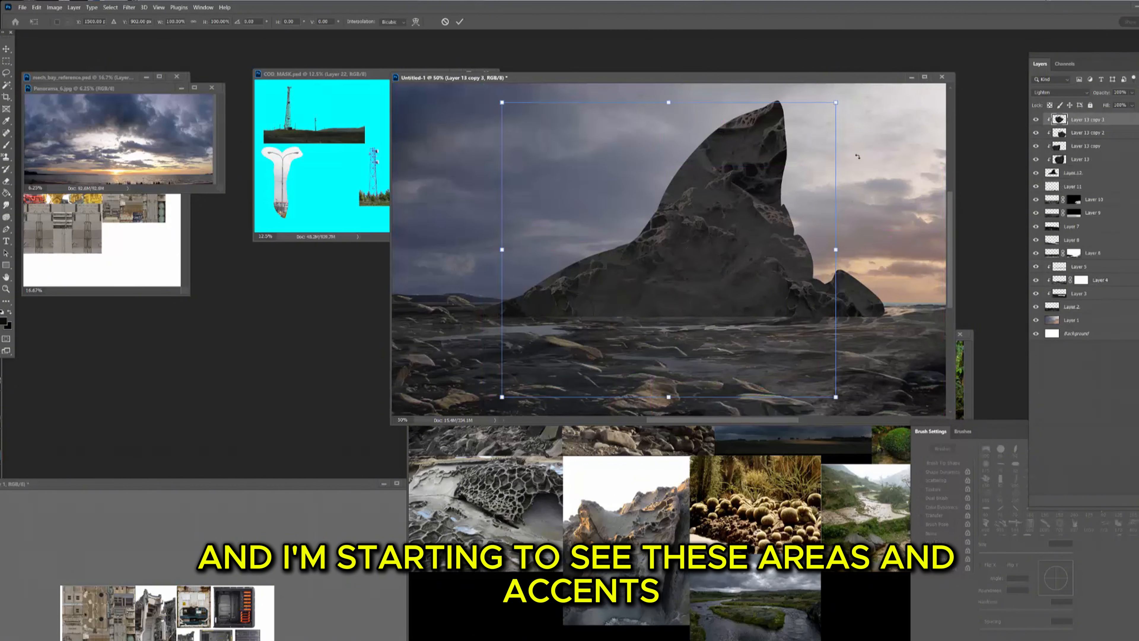
drag(869, 359, 871, 127)
mouse_move(801, 316)
mouse_down()
mouse_move(800, 183)
mouse_move(806, 208)
mouse_up()
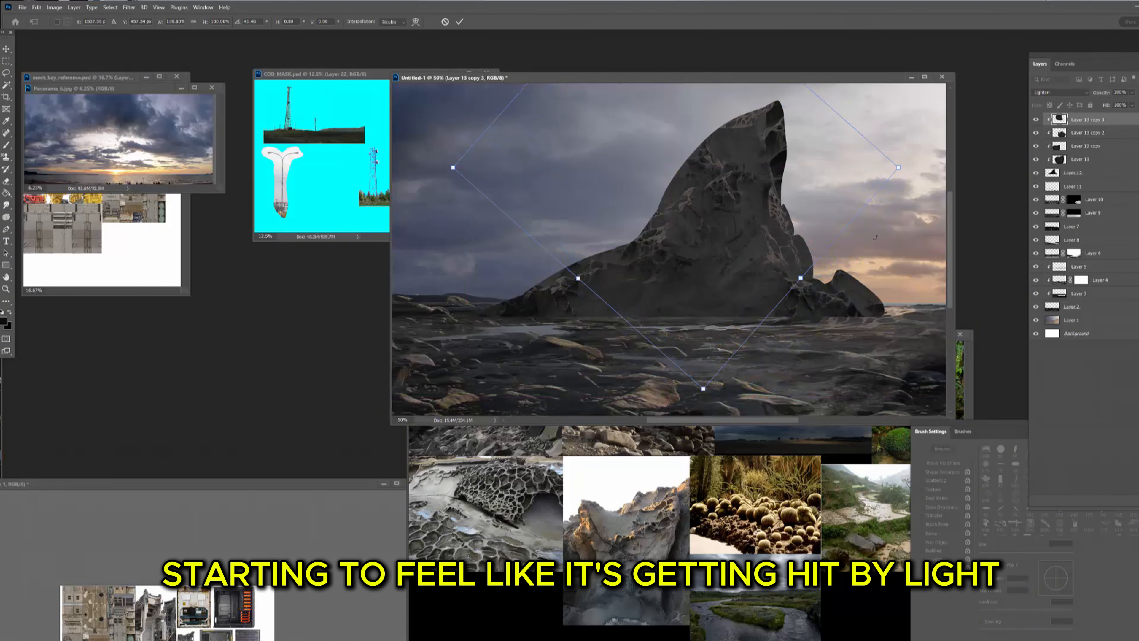
drag(838, 252, 850, 220)
drag(793, 209, 800, 229)
key(Return)
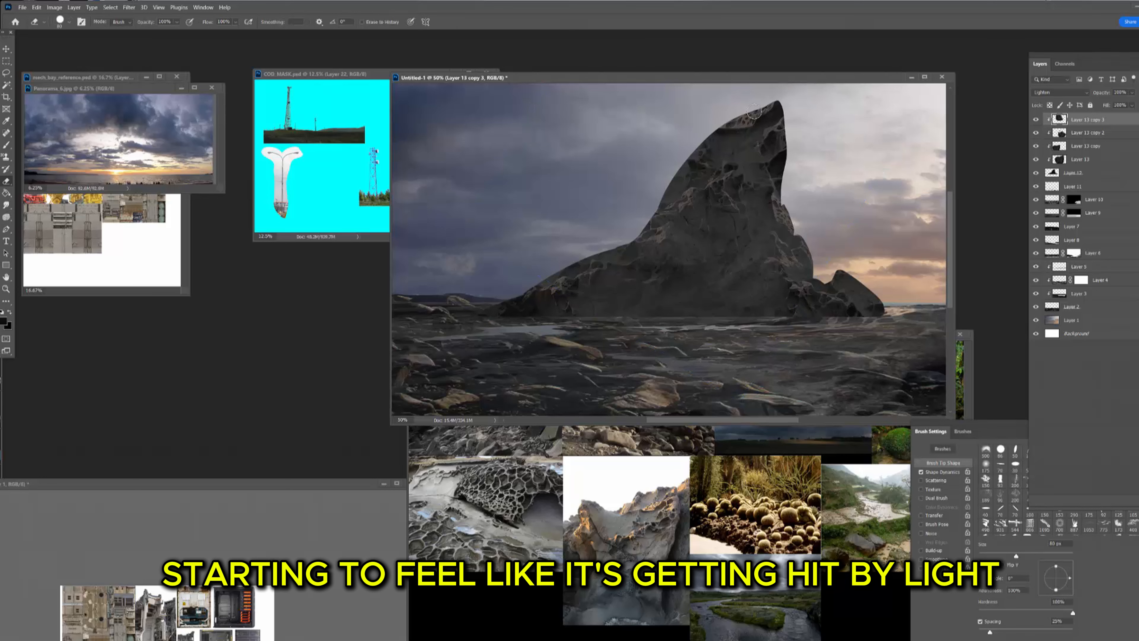
- Duplicate the texture once more and enlarge and rotate the copy to add pitted detail near the rock's peak
key(v)
key(alt)
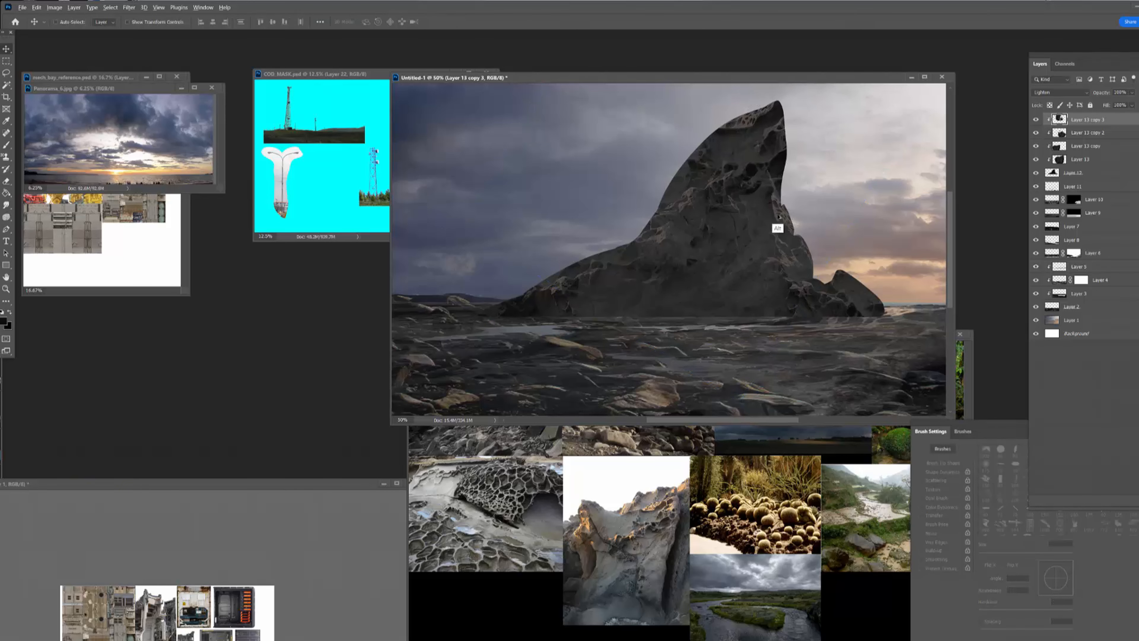
drag(776, 227, 780, 125)
key(ctrl+t)
drag(780, 239, 784, 323)
drag(810, 204, 781, 139)
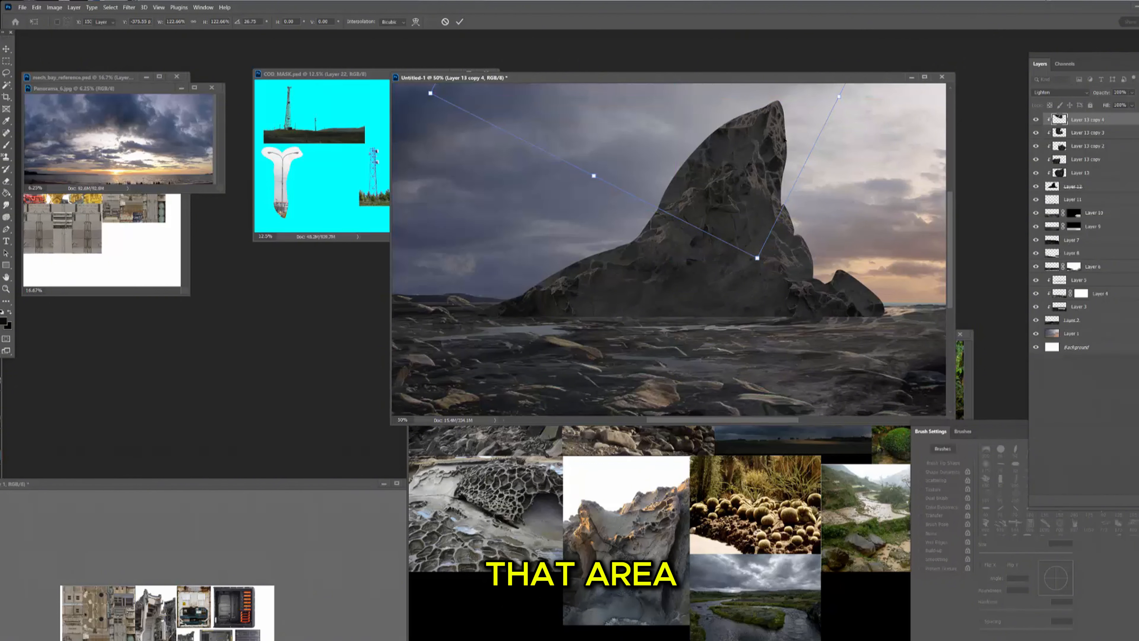
key(Return)
- Add another texture copy and rotate and shift it to fill the rock's central face with pitted detail
drag(781, 191, 758, 220)
key(ctrl+t)
drag(726, 292, 842, 188)
drag(767, 167, 747, 290)
drag(875, 239, 821, 227)
drag(844, 224, 838, 266)
drag(726, 220, 746, 251)
drag(855, 217, 848, 175)
drag(843, 254, 857, 174)
key(Return)
- Rotate, scale and reposition one more texture copy, Layer 13 copy 6, so its cracks follow the silhouette's slope
key(ctrl+t)
drag(825, 216, 794, 268)
drag(878, 386, 916, 394)
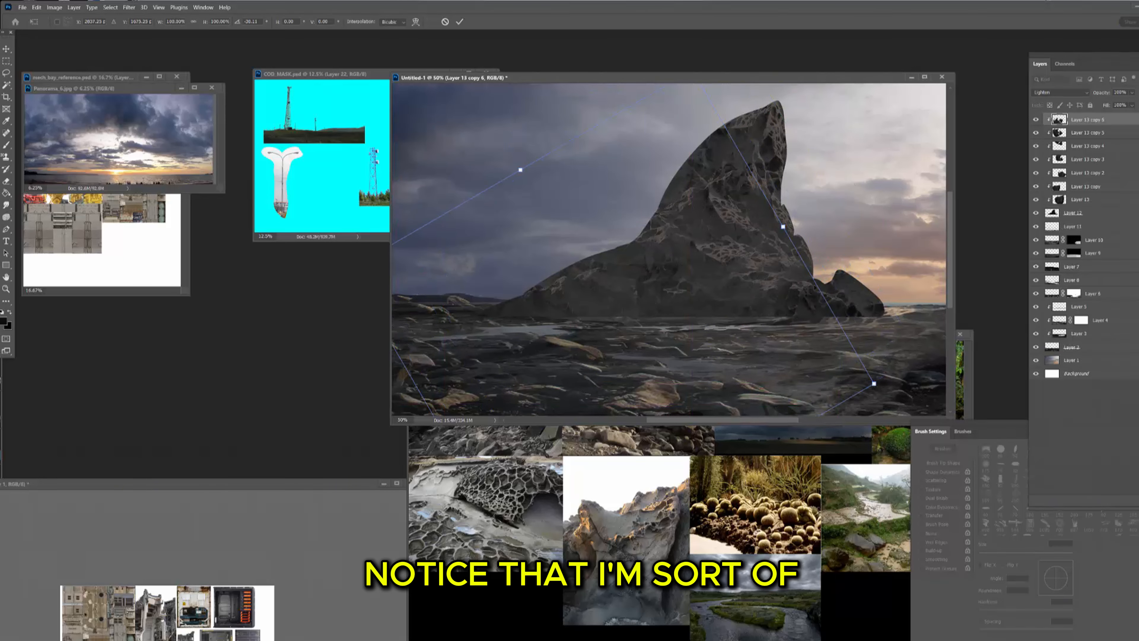
mouse_move(861, 368)
mouse_down()
mouse_move(758, 339)
mouse_move(880, 370)
mouse_up()
drag(736, 234, 799, 266)
drag(841, 222, 860, 264)
drag(788, 325, 721, 288)
key(Return)
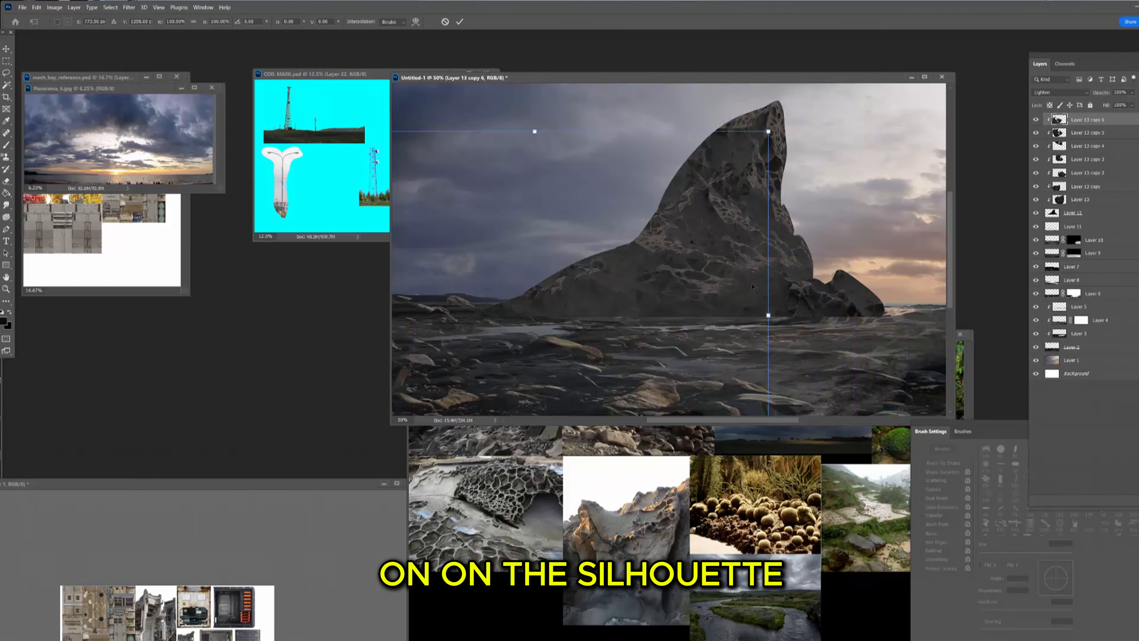
drag(768, 132, 799, 109)
drag(774, 219, 801, 239)
key(Return)
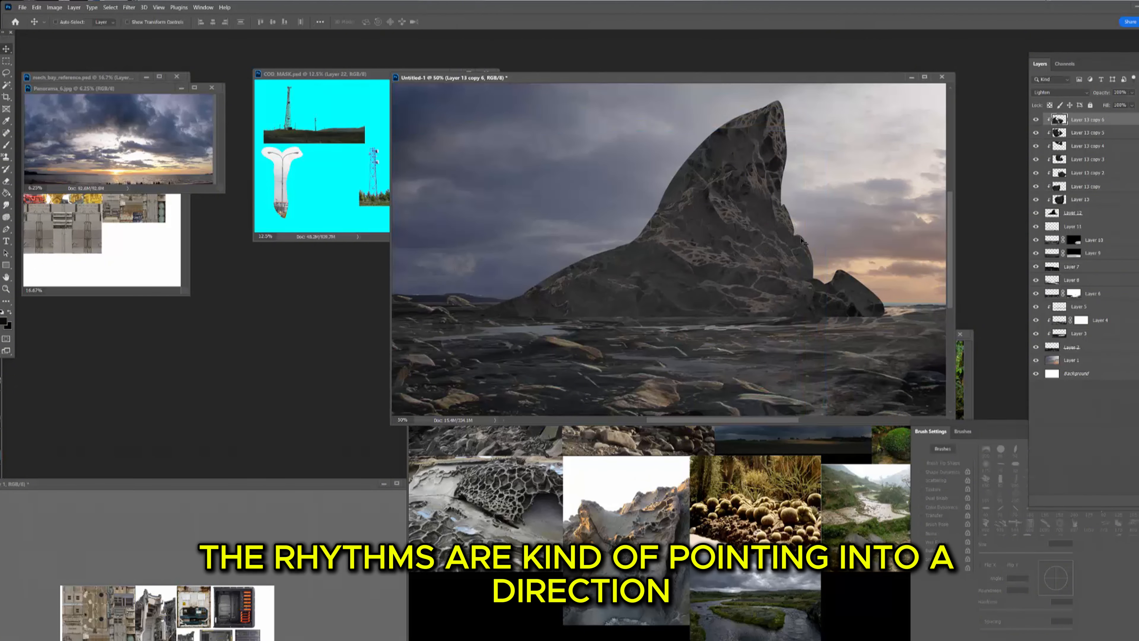
- Add two new clipped layers above the rock textures and set the top one's blend mode to Overlay
key(ctrl+shift+alt+n)
key(b)
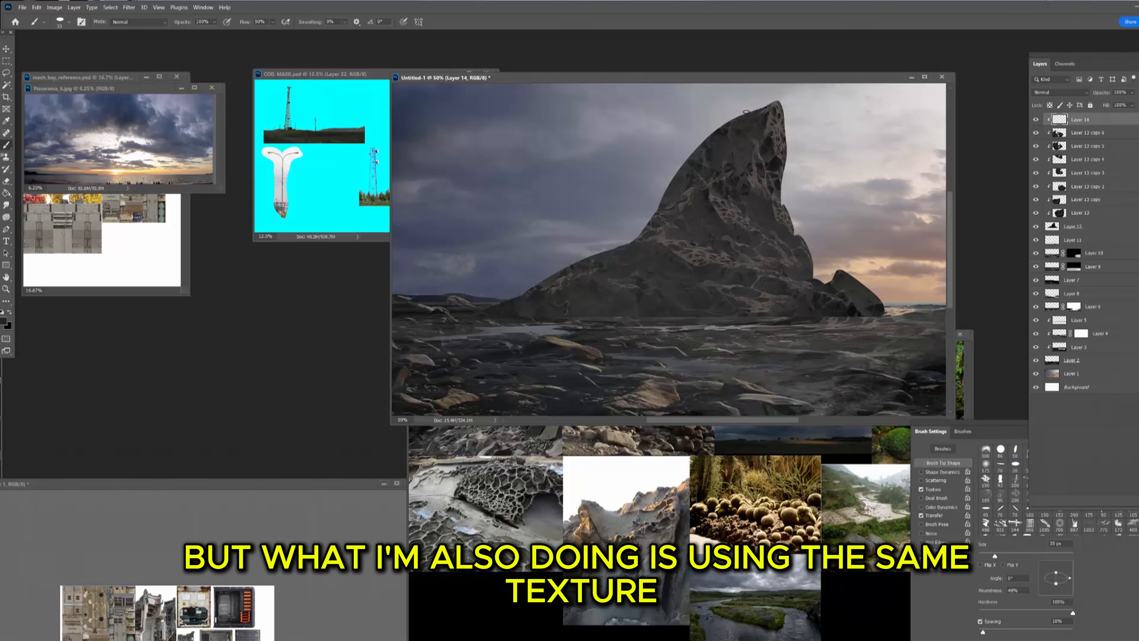
key(ctrl+shift+alt+n)
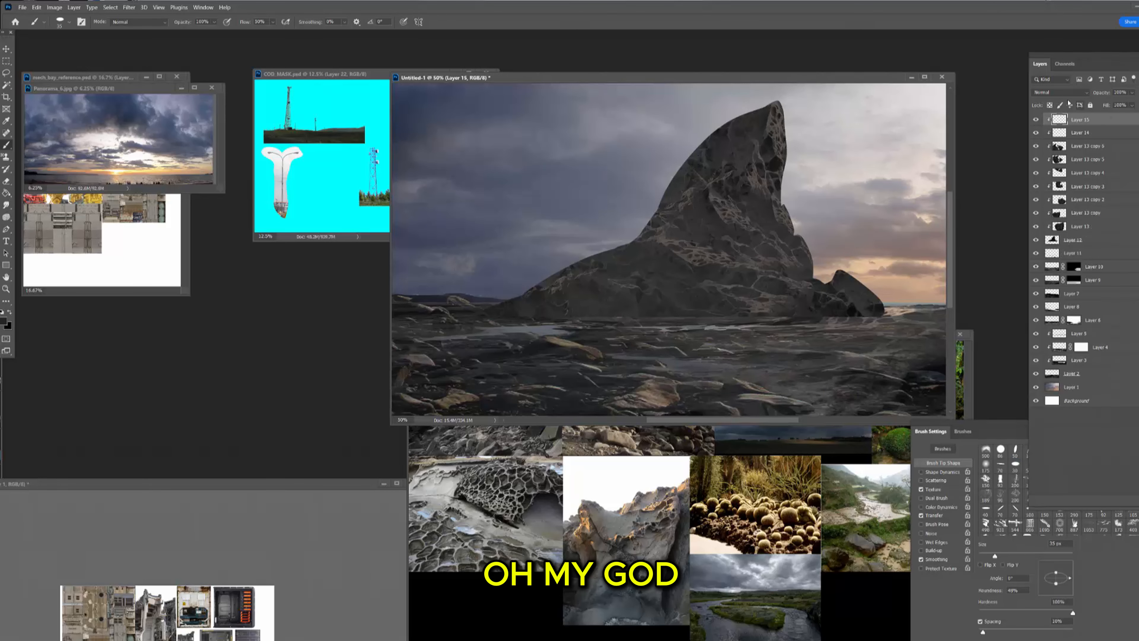
click(1059, 92)
click(1059, 198)
key(i)
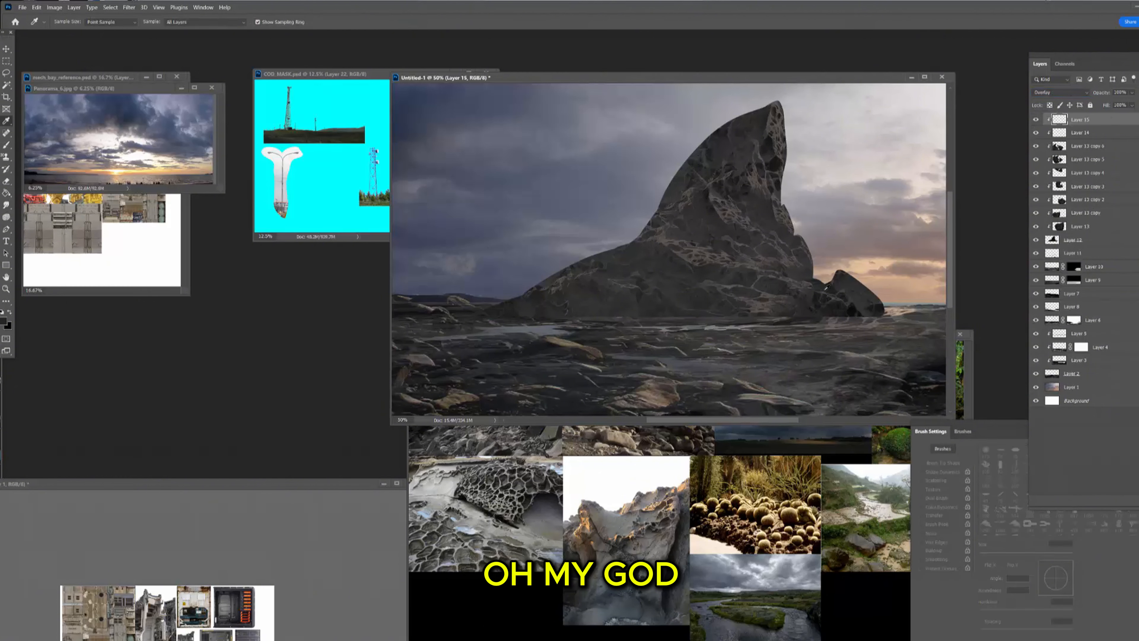
- Shade the rock's face and base on the clipped Overlay layer with a large soft brush and select the Layer 12 rock shape
key(b)
key(bracketright)
key(bracketright)
key(bracketright)
key(bracketright)
key(bracketright)
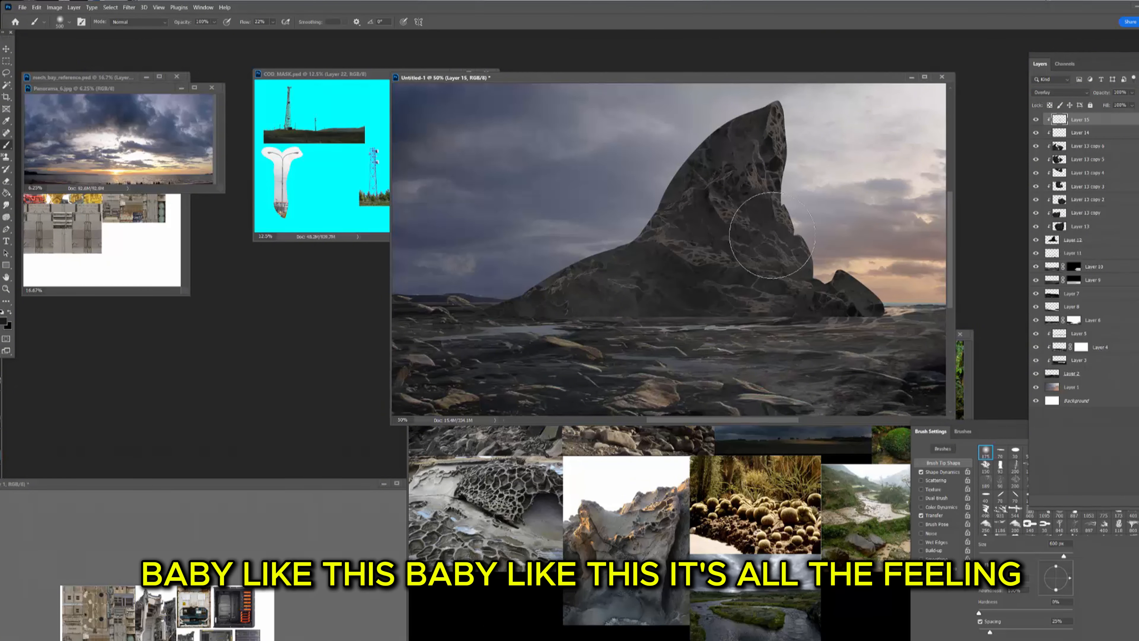
key(bracketleft)
key(bracketleft)
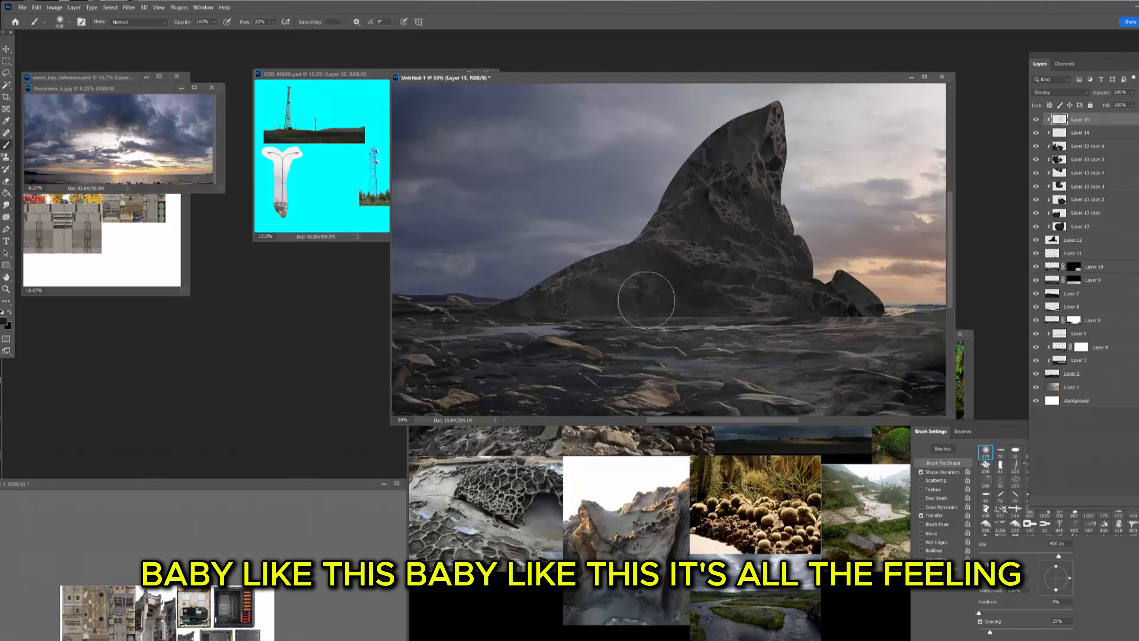
click(1066, 240)
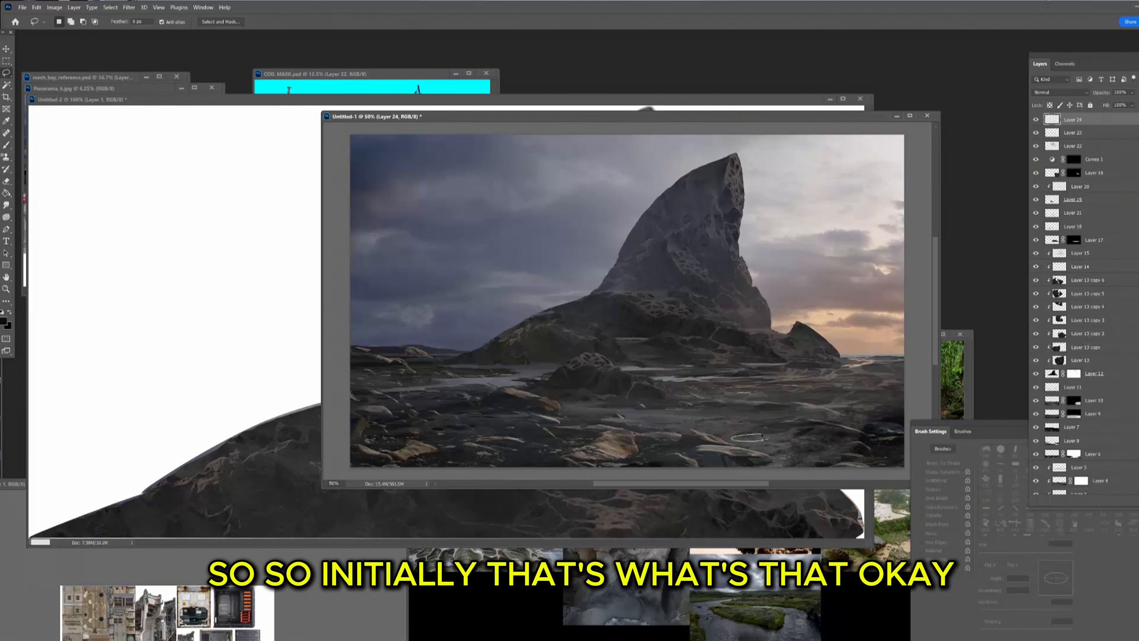
- Lasso an irregular puddle outline in the right foreground and paint grey-blue water inside it on Layer 24
drag(753, 430, 768, 427)
mouse_move(731, 445)
mouse_down()
mouse_move(824, 458)
mouse_move(746, 467)
mouse_move(771, 460)
mouse_move(733, 447)
mouse_up()
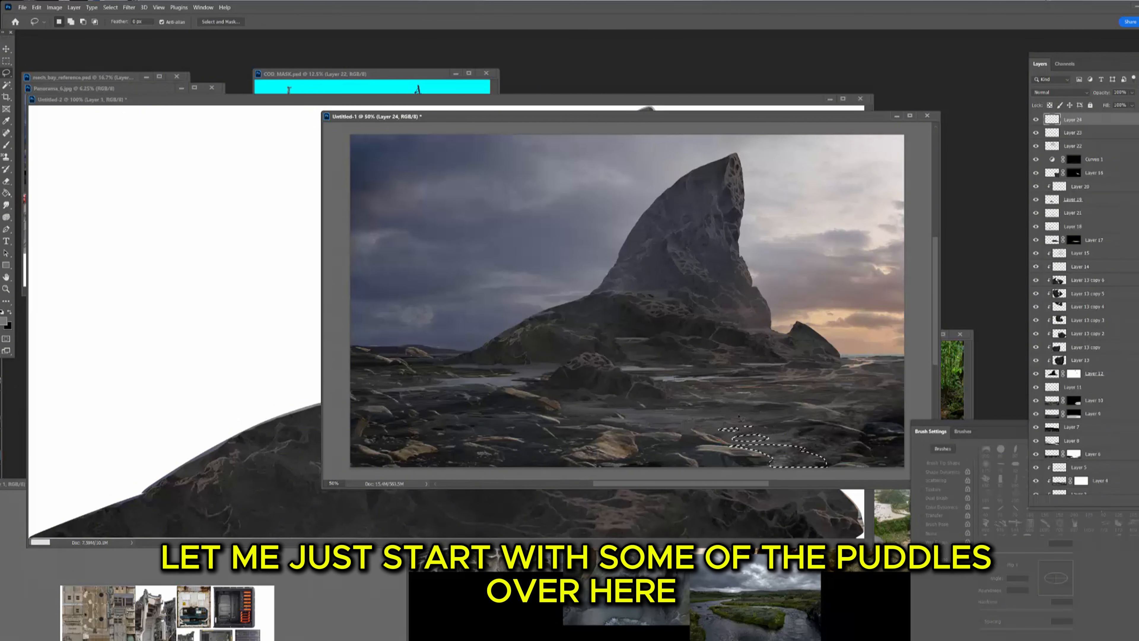
key(b)
key(bracketright)
drag(744, 447, 814, 463)
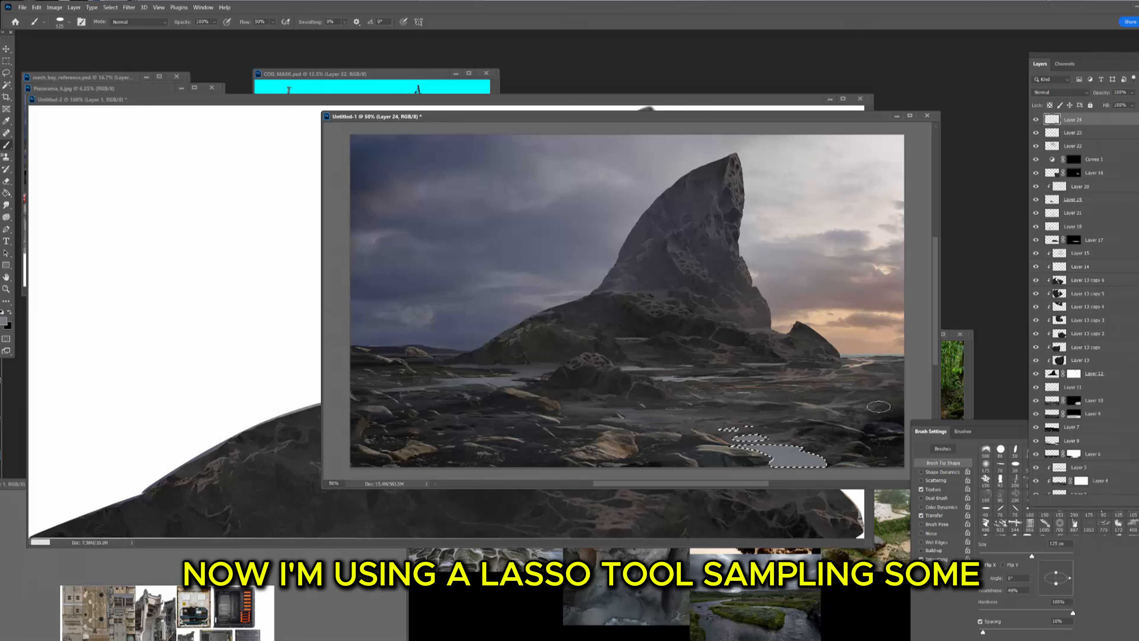
- Sample the dark ground beside the right foreground puddle and refine its banks with a smaller brush
alt+click(760, 460)
key(bracketleft)
key(bracketleft)
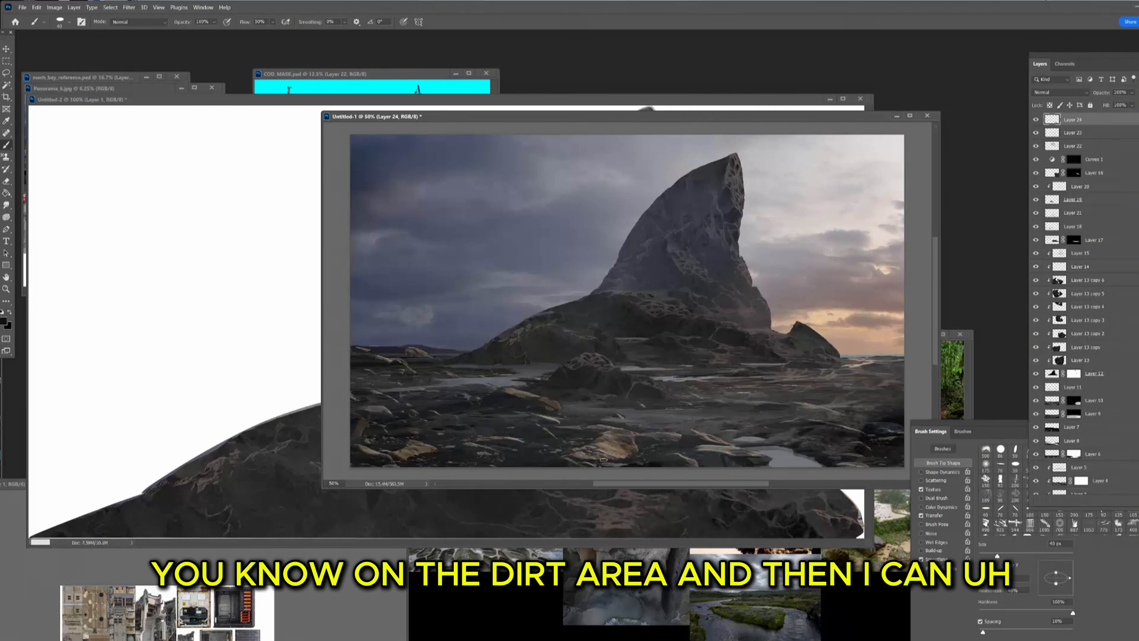
- Lasso a jagged puddle shape in the left foreground, extend the selection further left, and paint it with the grey water colour
key(l)
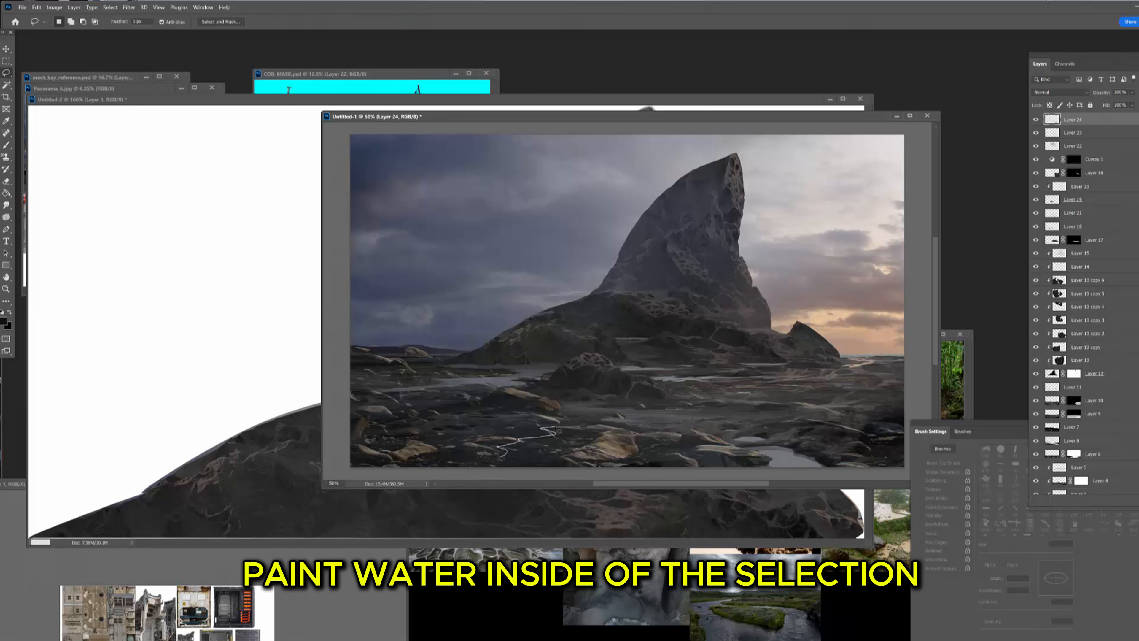
mouse_move(492, 464)
mouse_down()
mouse_move(572, 467)
mouse_move(549, 457)
mouse_move(588, 432)
mouse_up()
key(shift)
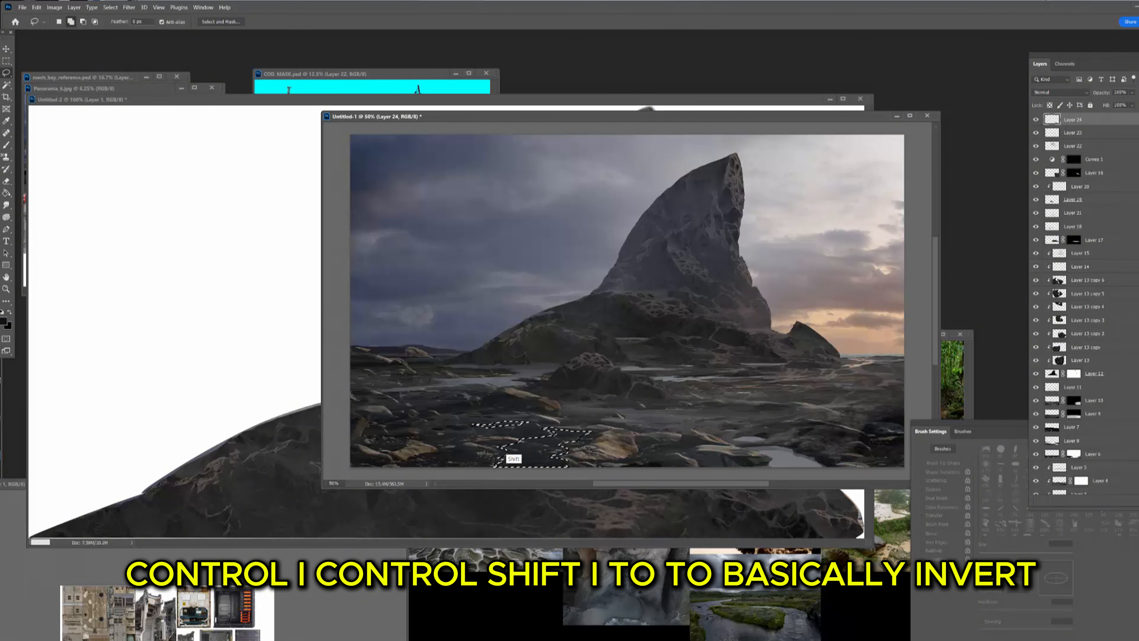
drag(460, 454, 420, 469)
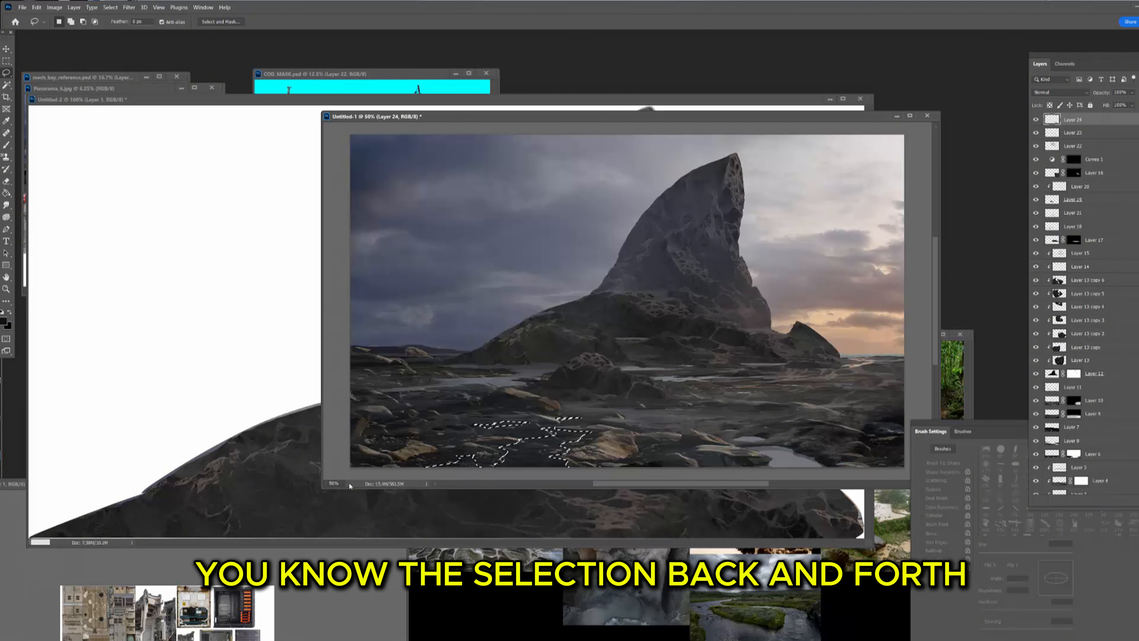
key(i)
key(l)
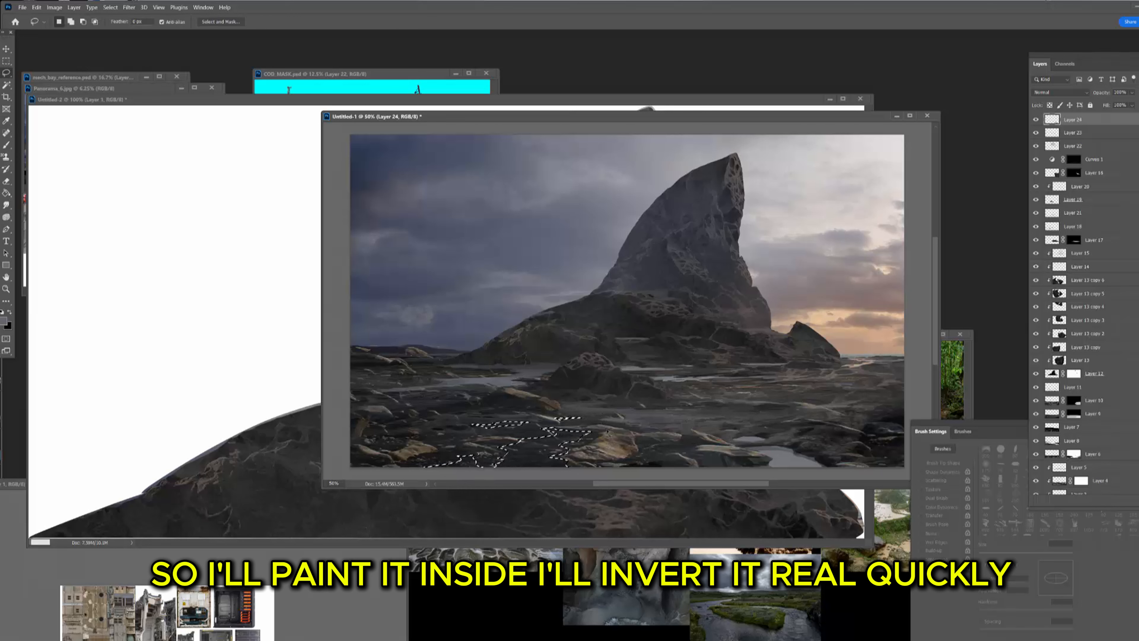
key(b)
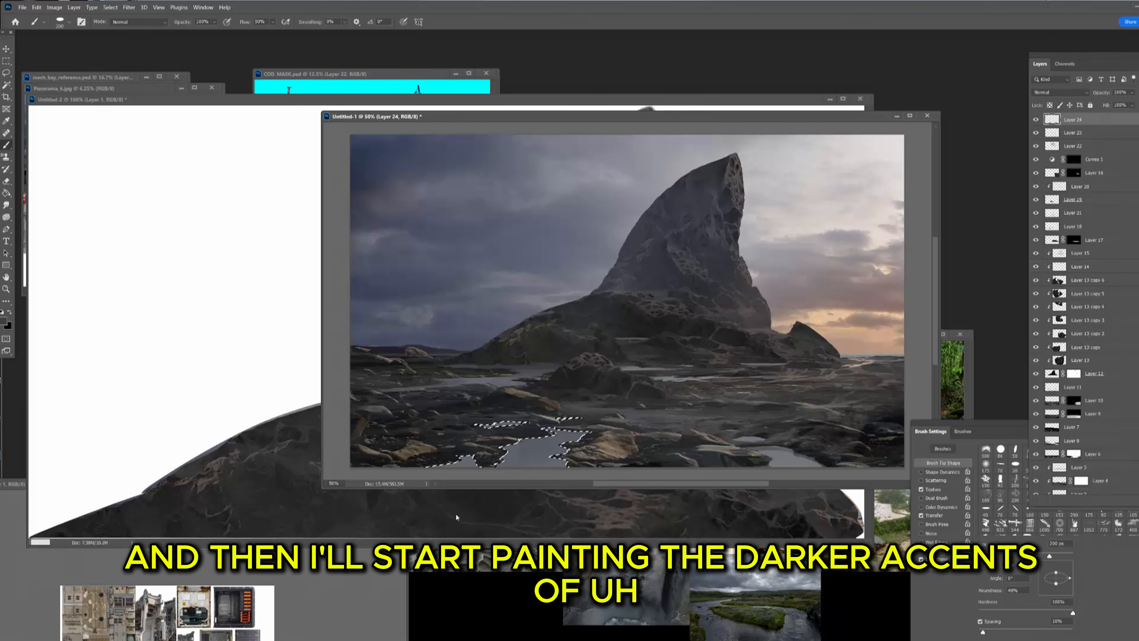
- Invert the selection, paint darker accents on the ground around the left foreground puddle, and deselect
key(ctrl+shift+i)
key(i)
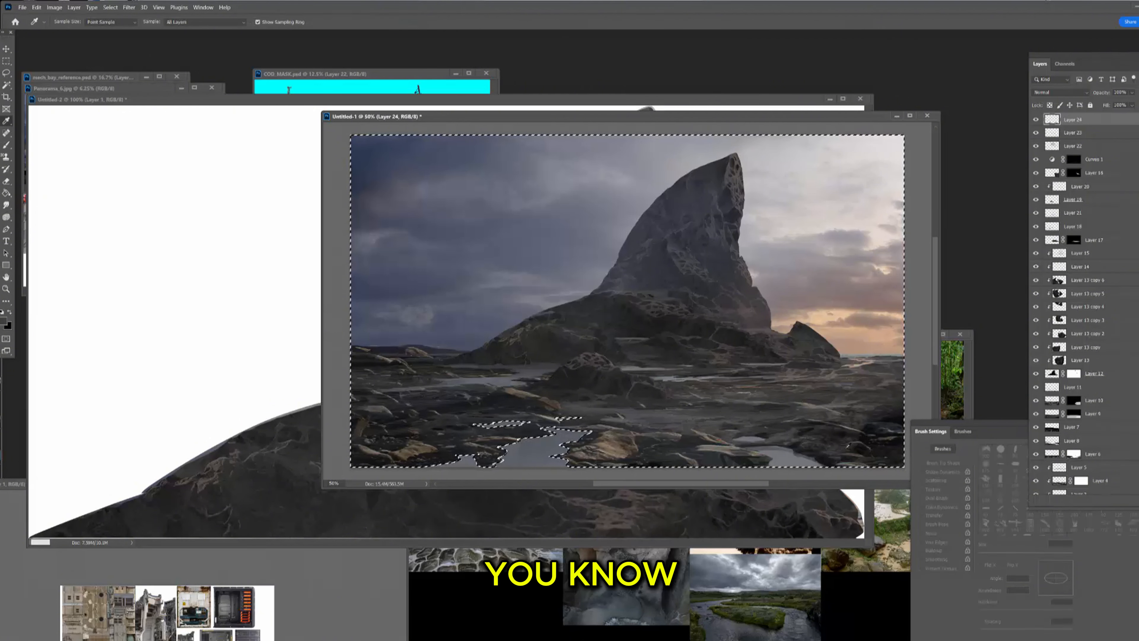
key(b)
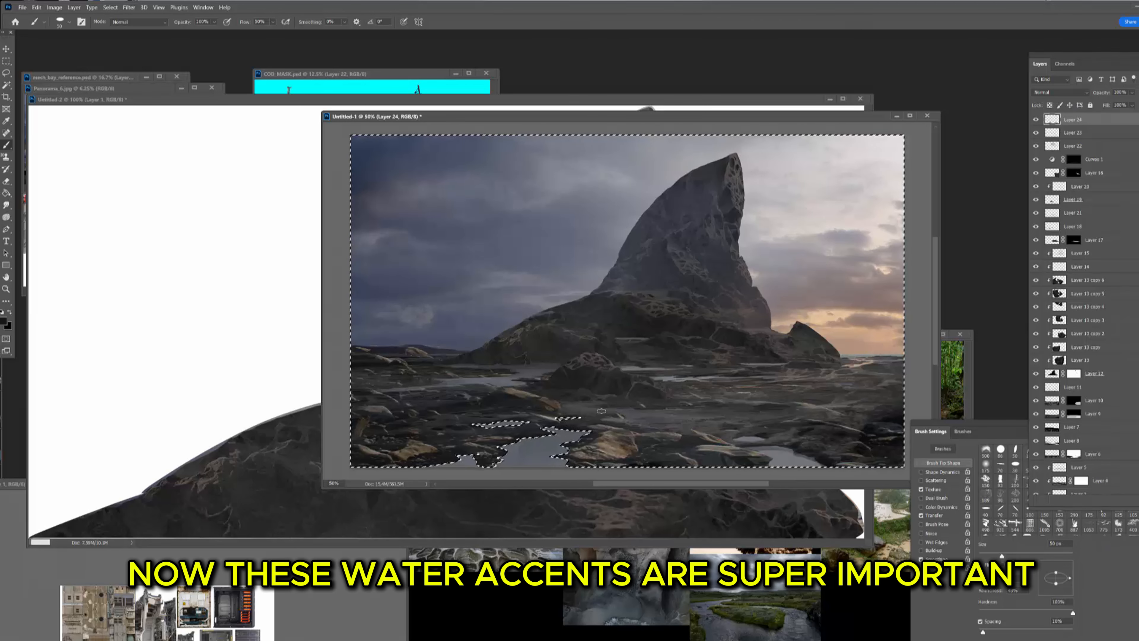
key(ctrl+d)
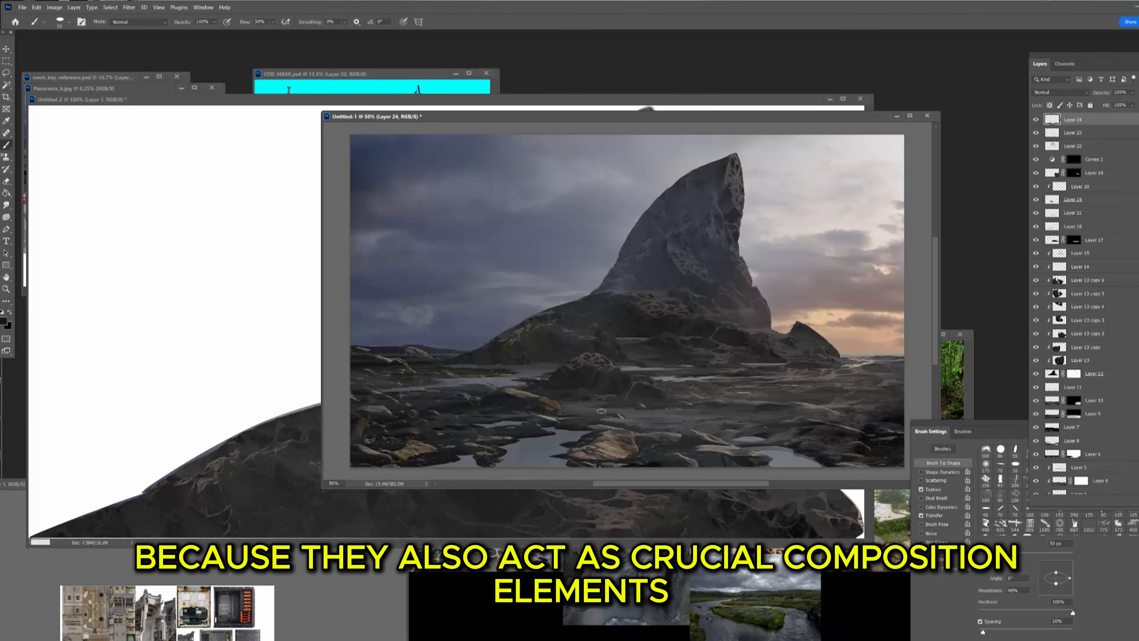
- Lasso a thin, flat puddle in the middle ground beside the small rock and fill it with the grey water colour
key(ctrl+plus)
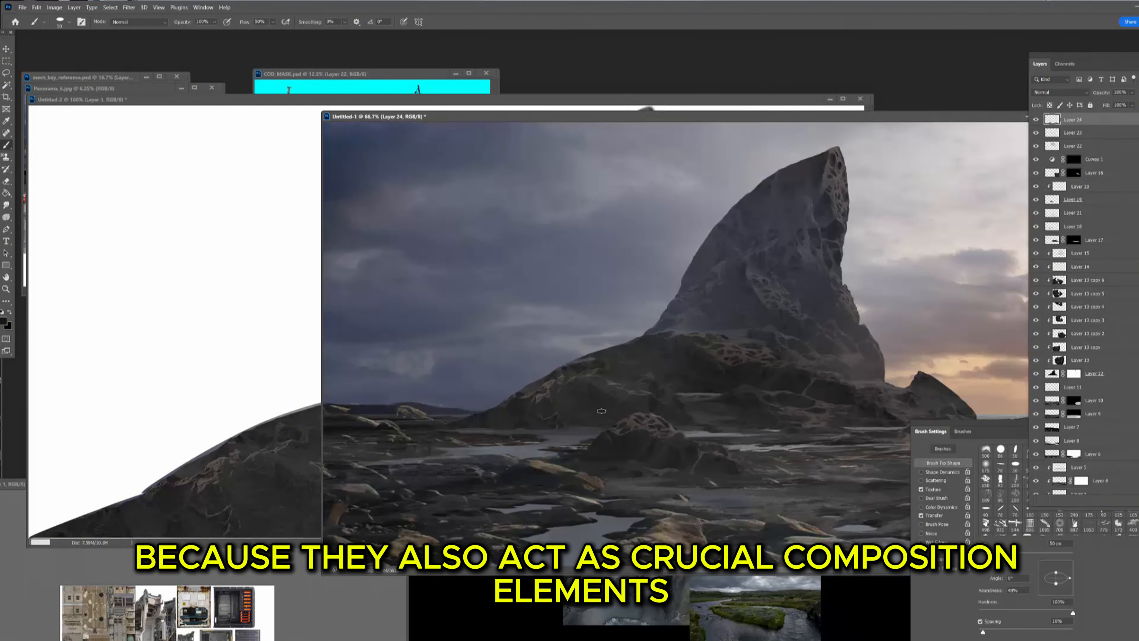
drag(717, 425, 583, 327)
key(l)
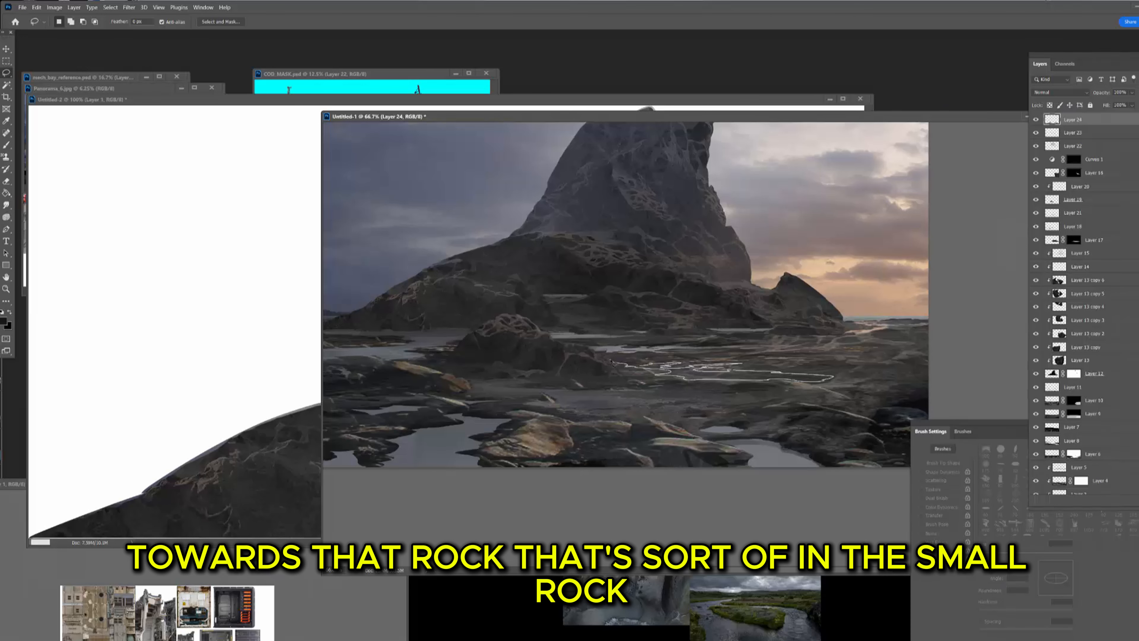
drag(611, 361, 611, 362)
key(b)
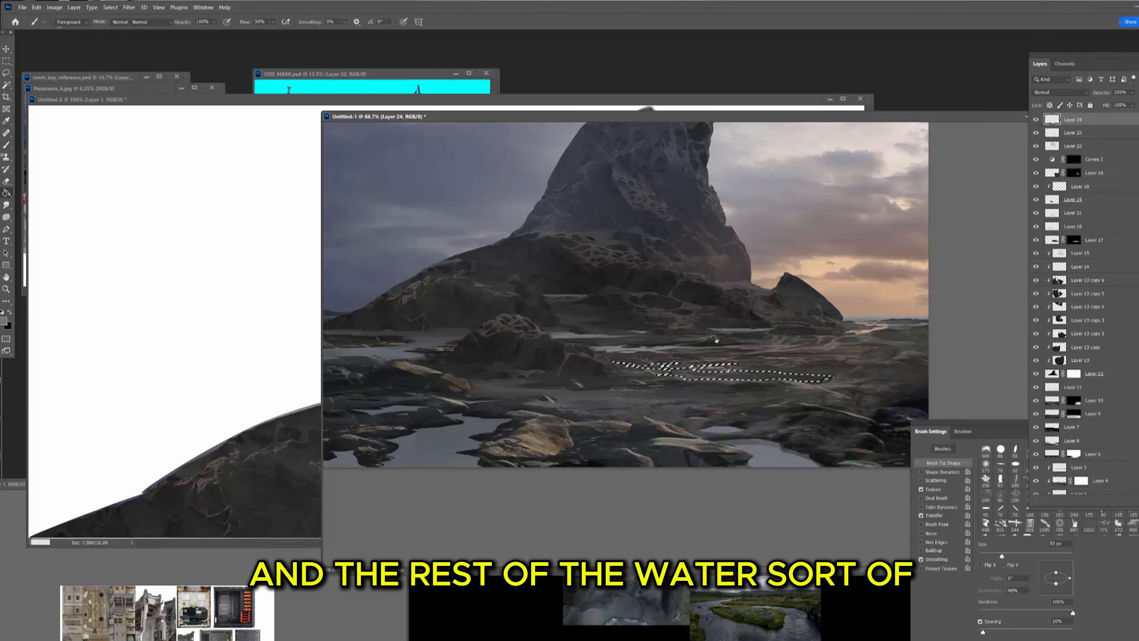
key(g)
click(713, 372)
- Invert the selection and paint sampled ground tones along the middle-ground puddle's banks with a small 40 px brush
key(ctrl+shift+i)
key(b)
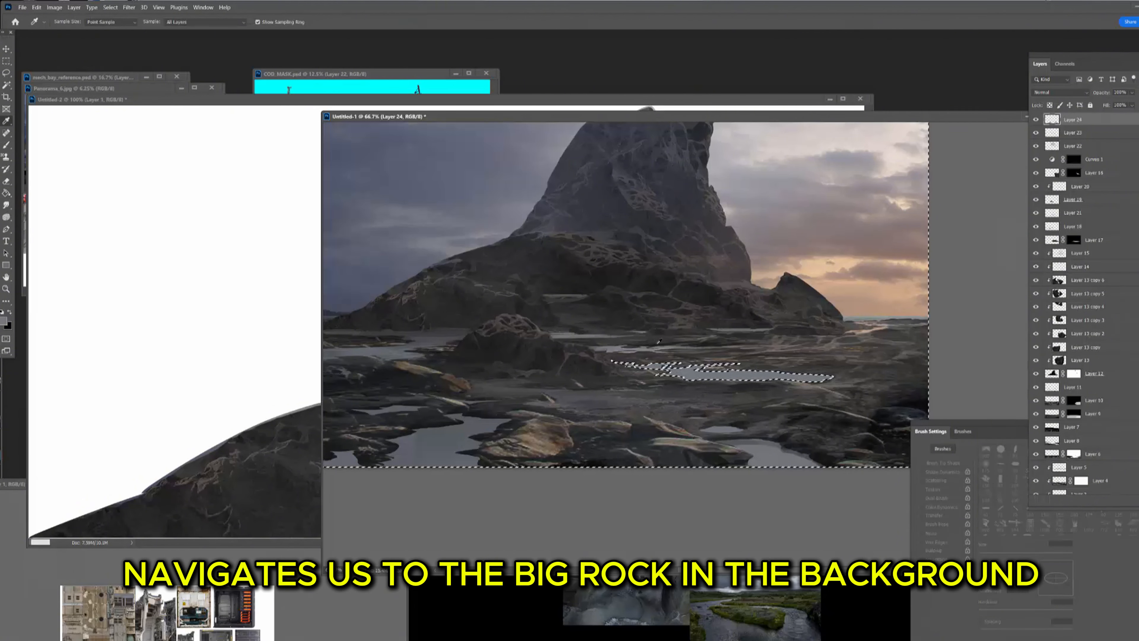
alt+click(621, 365)
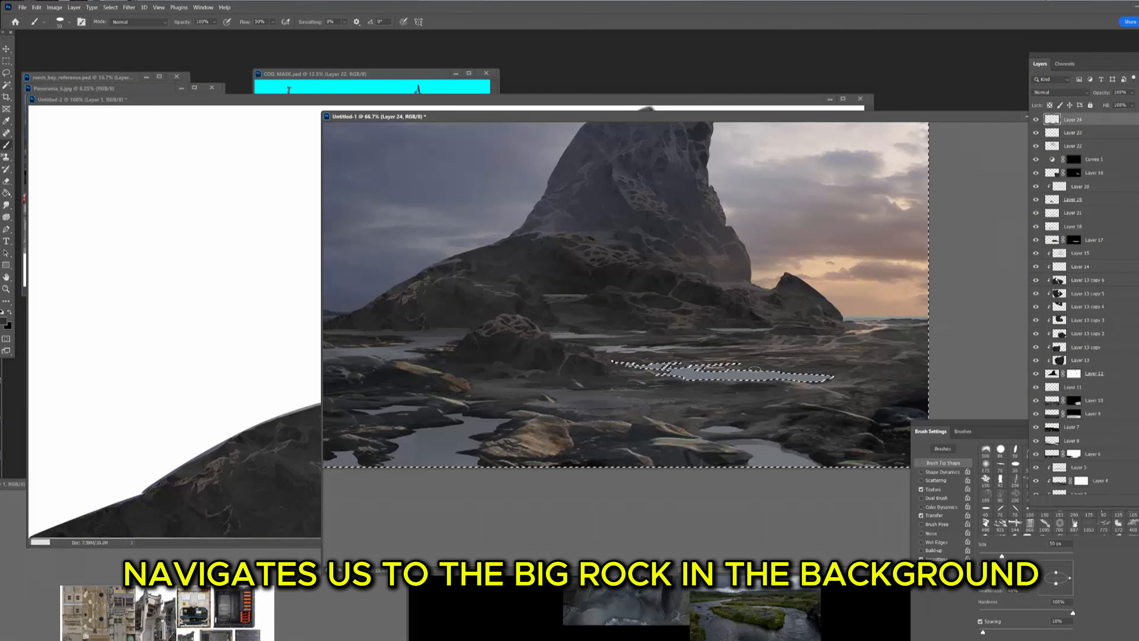
key(bracketleft)
key(bracketleft)
key(bracketleft)
key(bracketleft)
key(bracketleft)
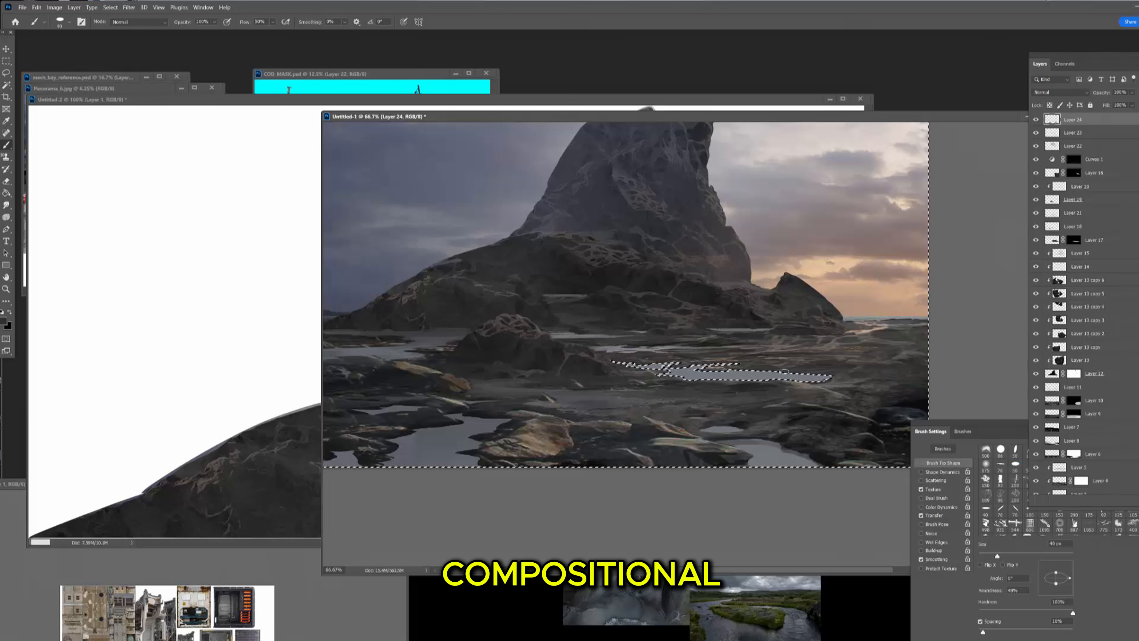
key(i)
alt+click(716, 342)
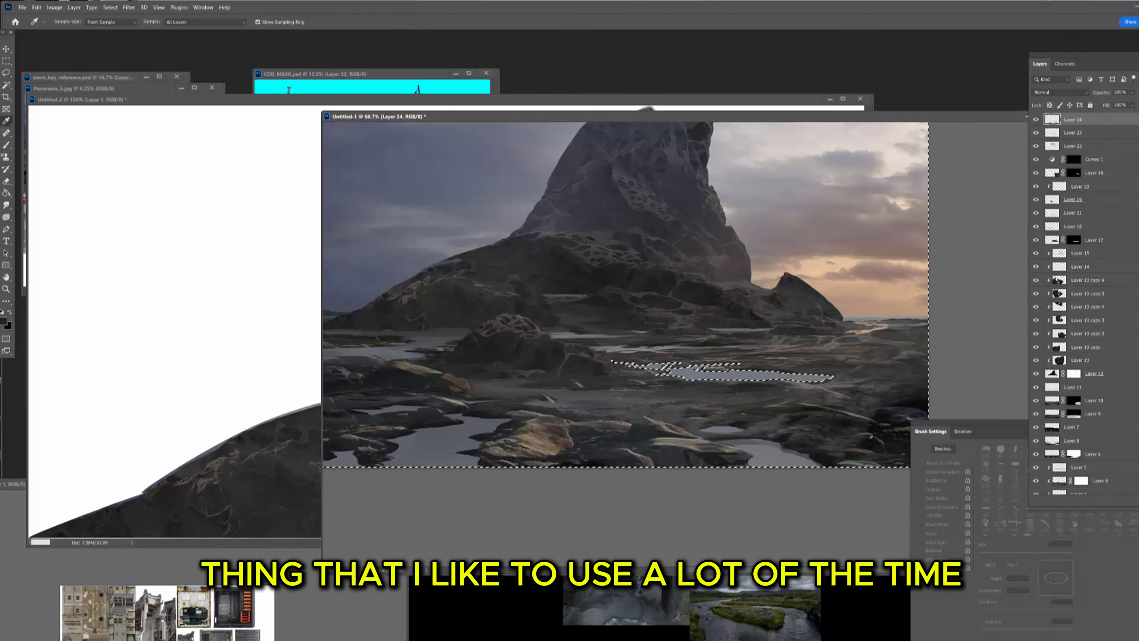
alt+click(814, 387)
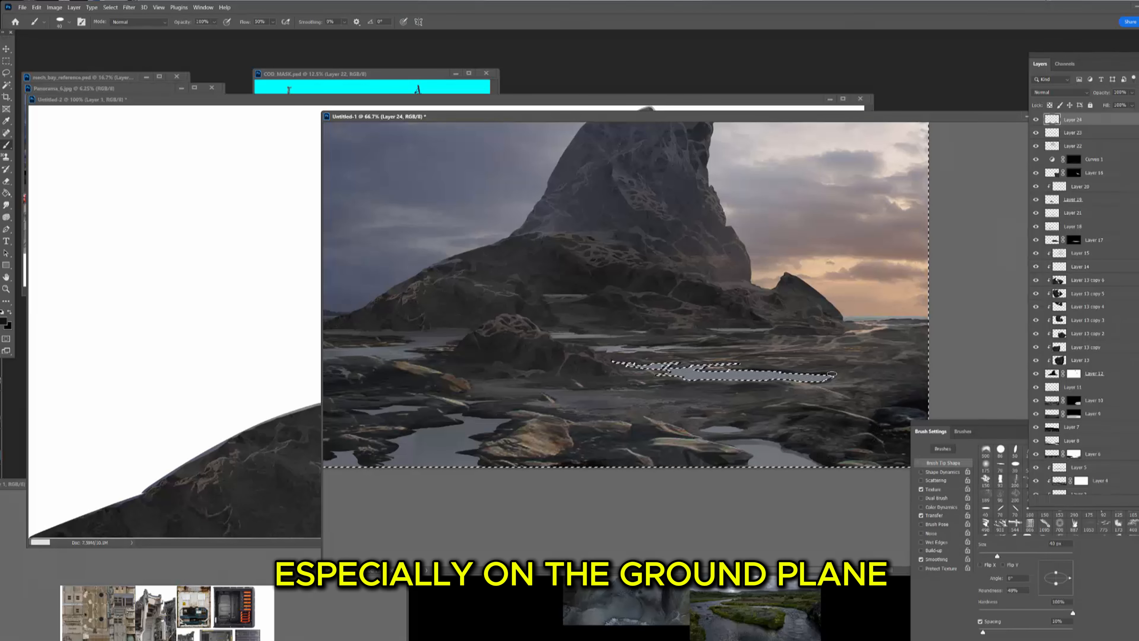
alt+click(814, 380)
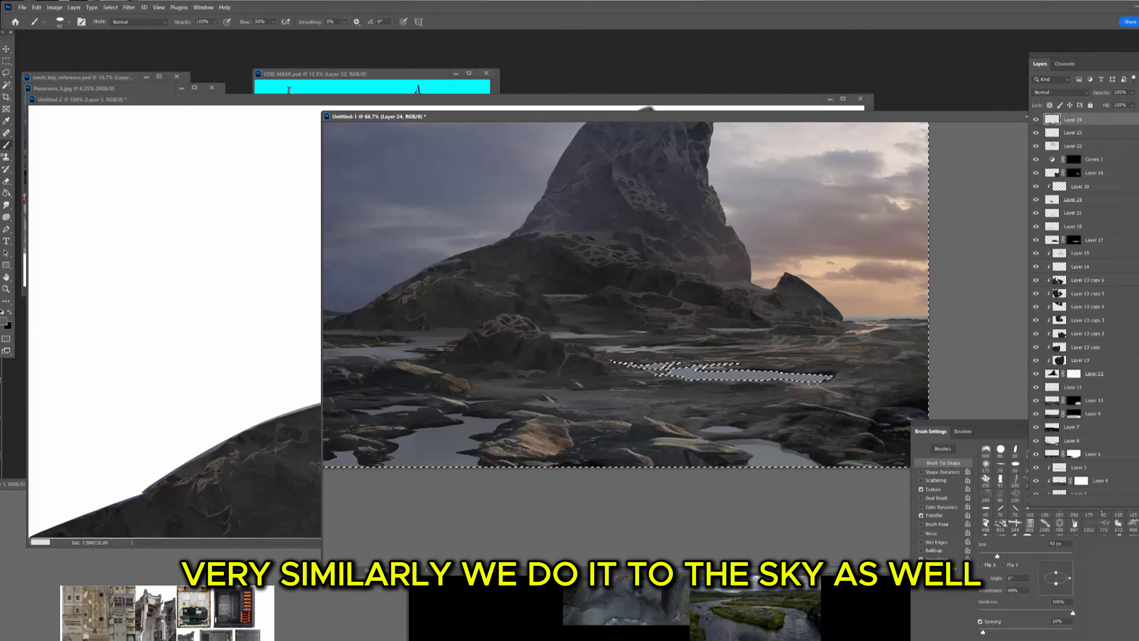
- Invert the selection back to the middle-ground puddle, paint sampled lighter tones into its water, and deselect
key(ctrl+shift+i)
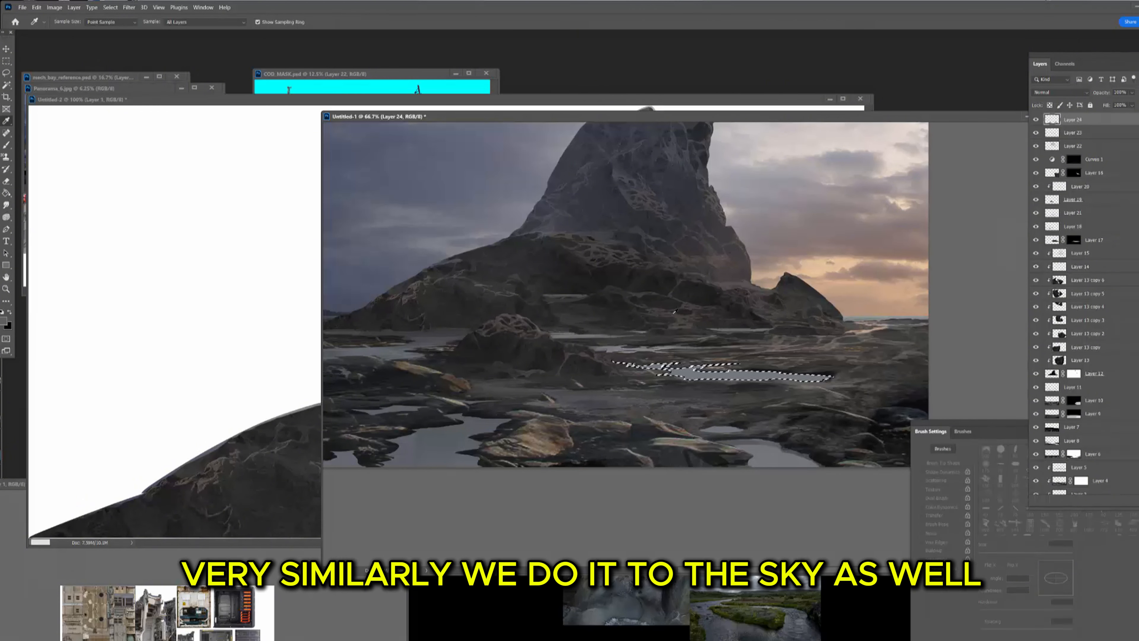
alt+click(658, 333)
alt+click(757, 362)
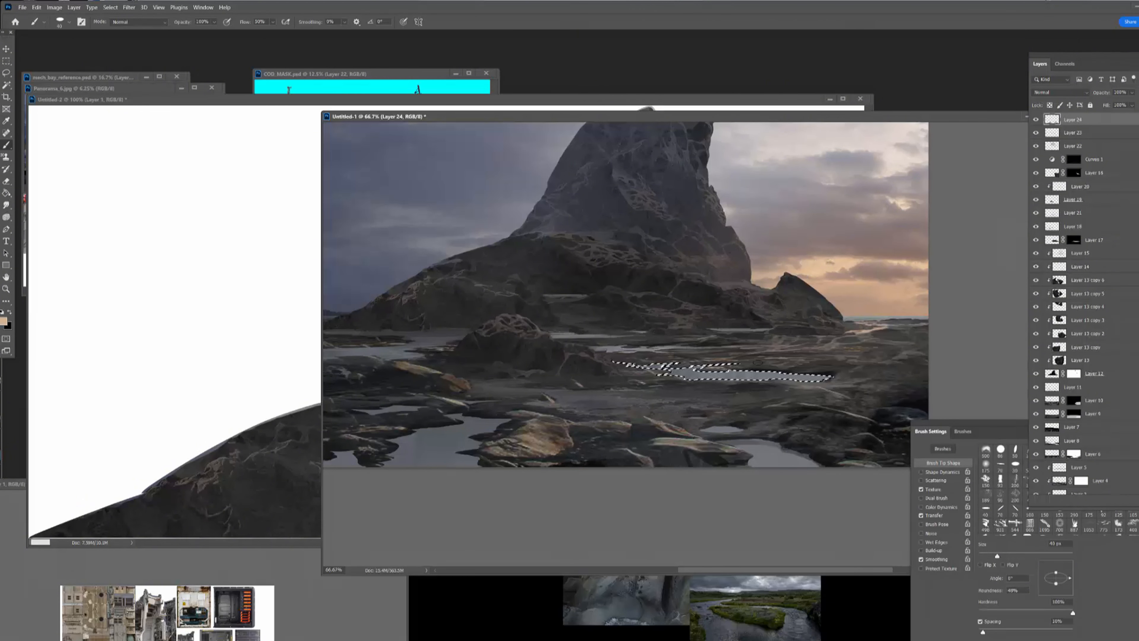
key(ctrl+d)
key(ctrl+minus)
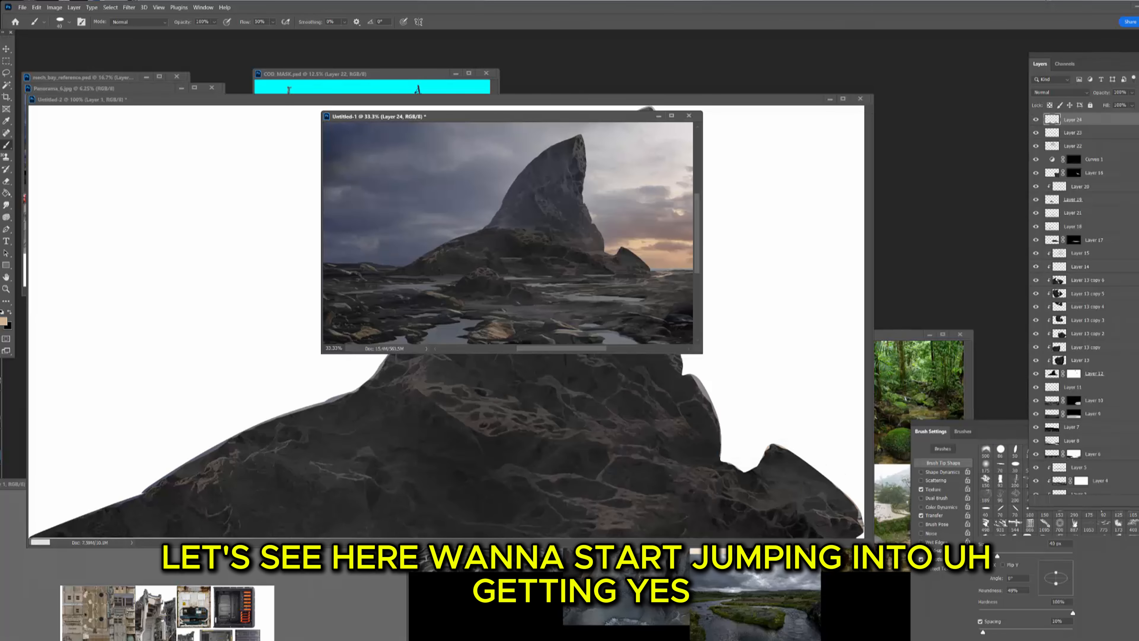
key(ctrl+plus)
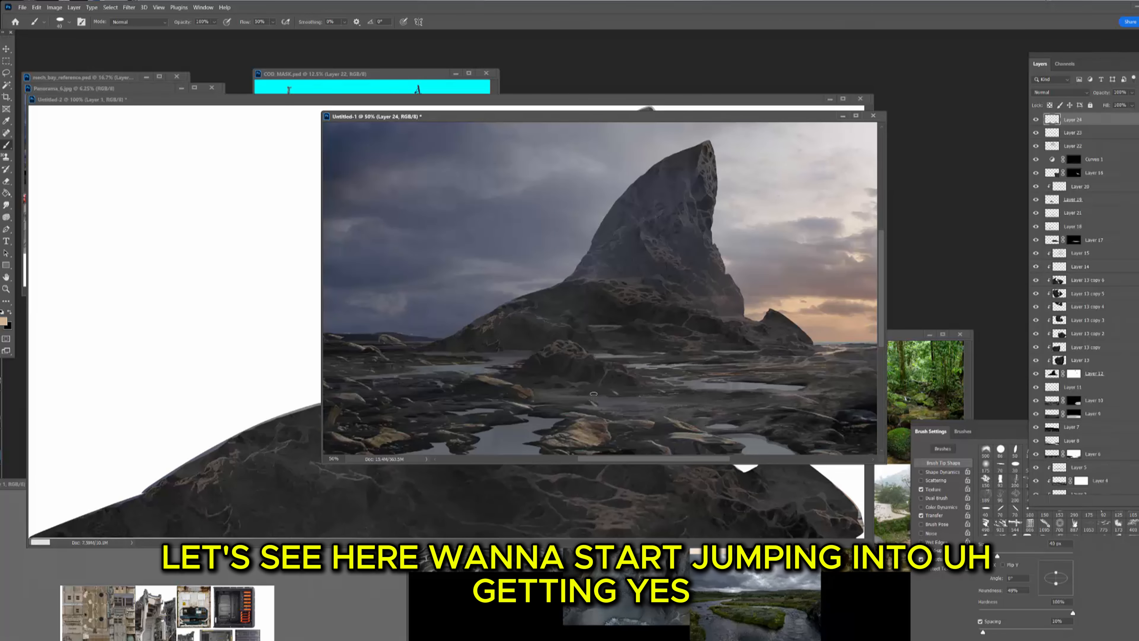
- Open the photo of a bird flock against a cloudy sky from the animals folder of the photo reference library
key(alt+Tab)
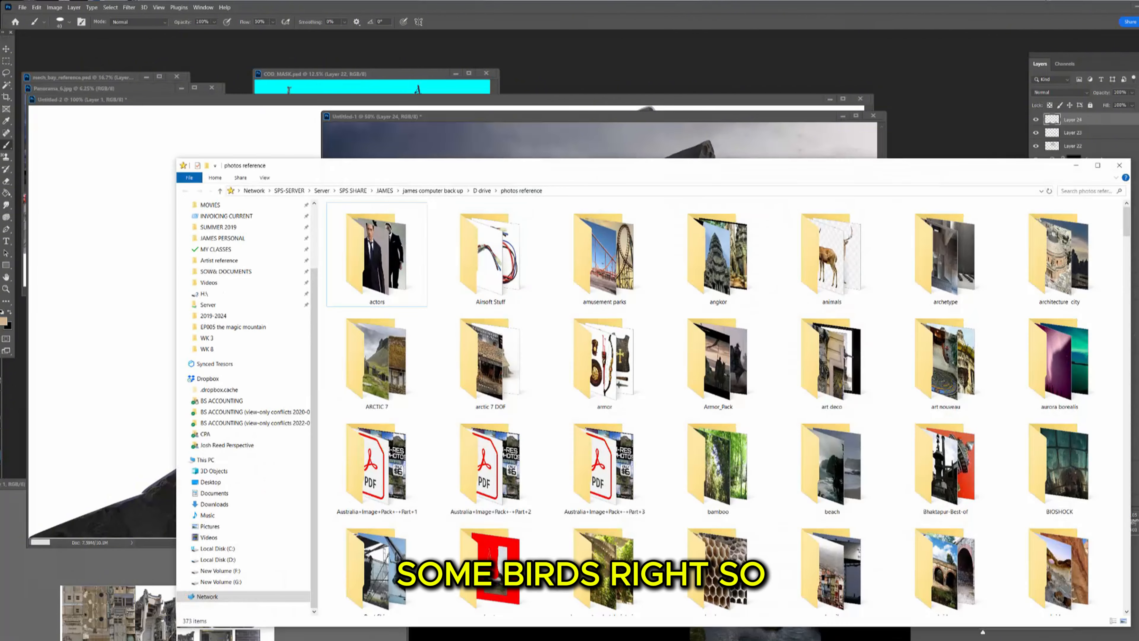
double_click(832, 253)
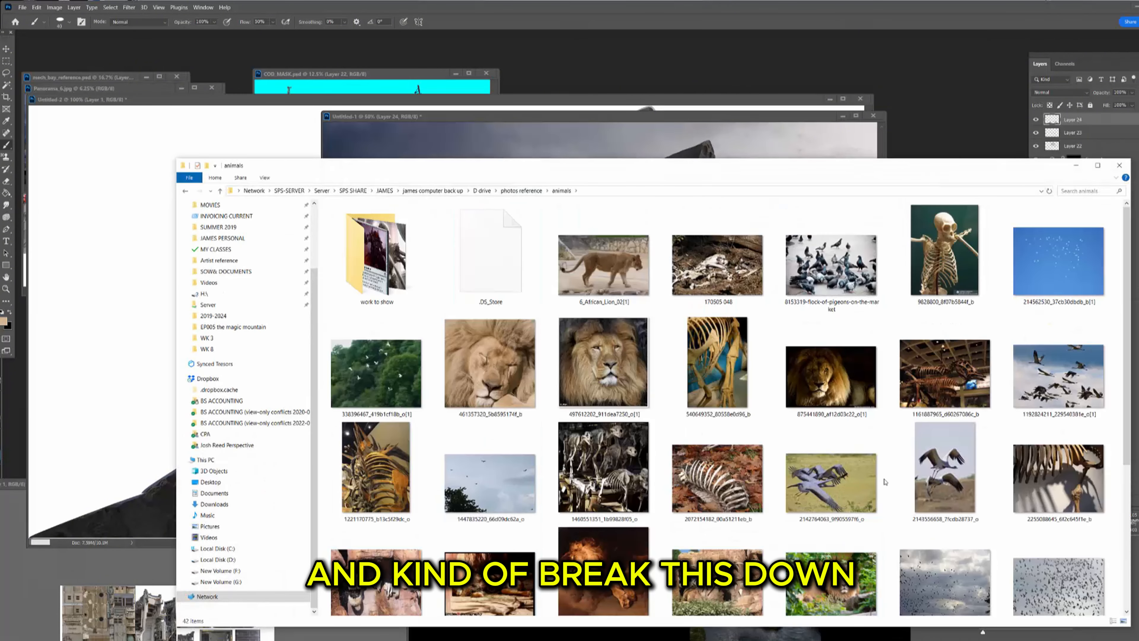
double_click(944, 582)
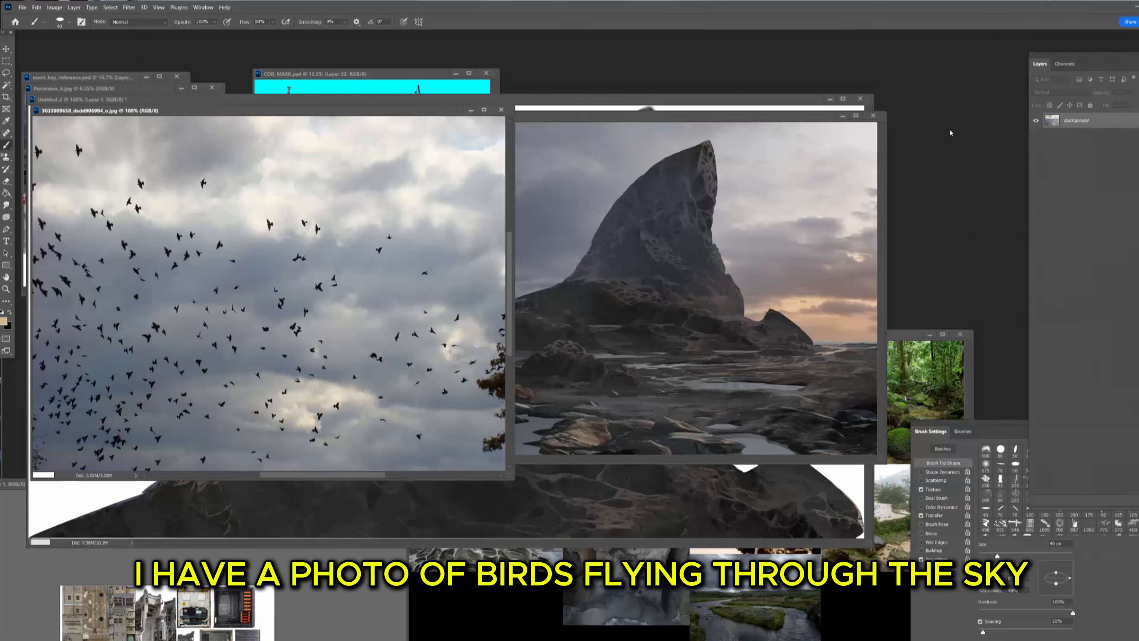
- Duplicate the bird photo's background layer, desaturate the copy, and apply Levels that push the sky to pure white behind black birds
key(ctrl+j)
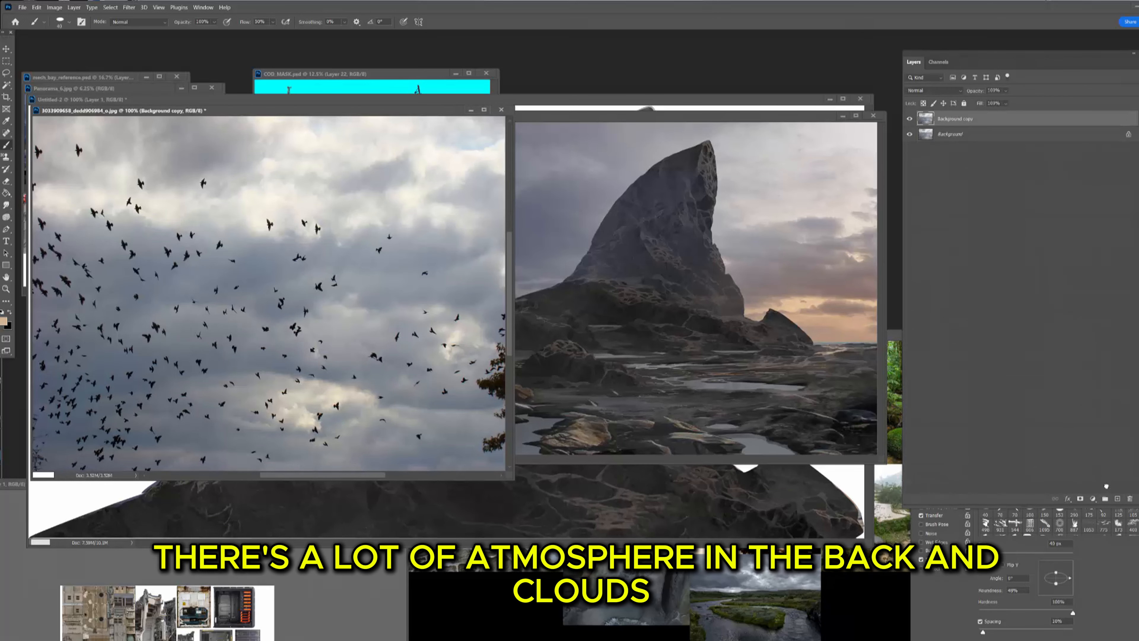
key(ctrl+l)
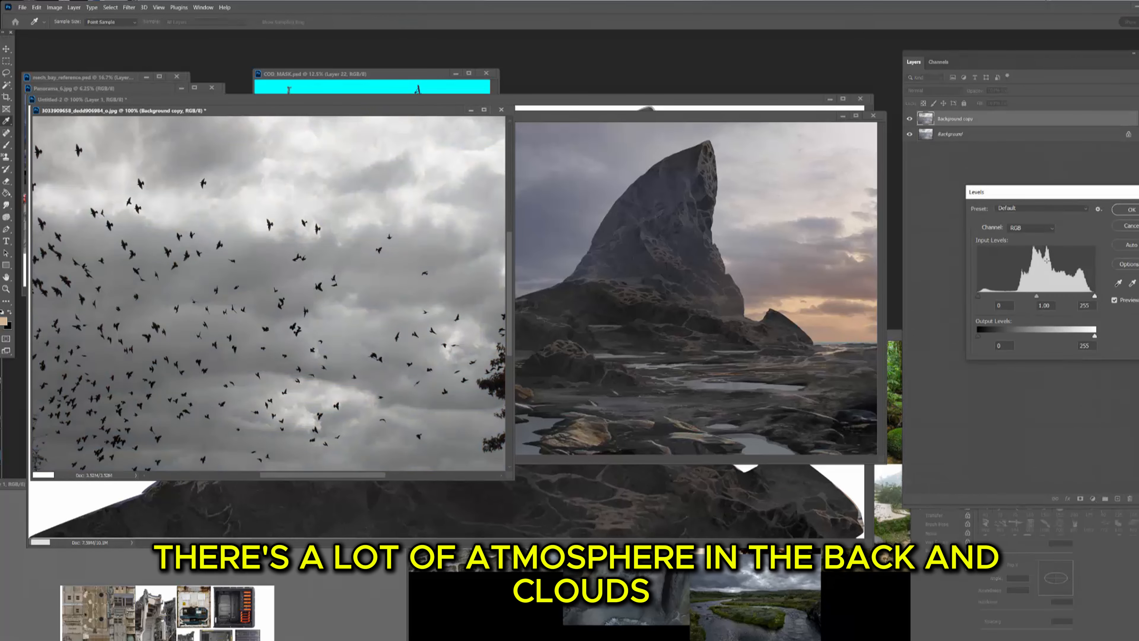
drag(1094, 296, 1009, 297)
key(Return)
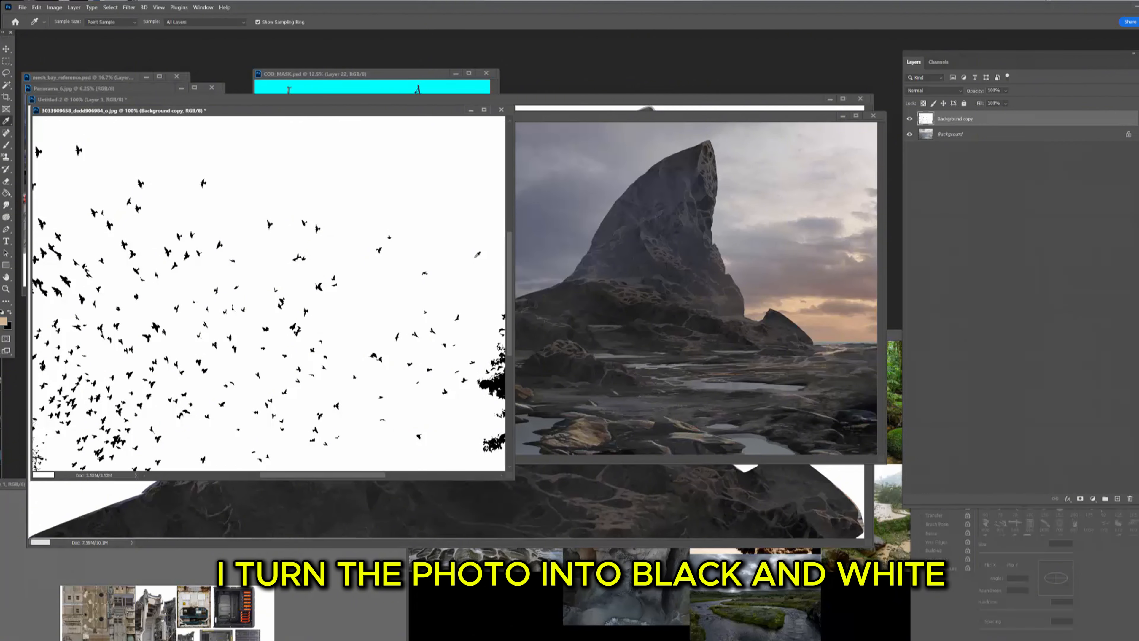
- Sample the white sky and paint out the tree branches at the photo's right edge with a hard round 175 px brush
alt+click(476, 251)
scroll(1074, 524, up, 5)
click(1074, 524)
drag(497, 442, 496, 306)
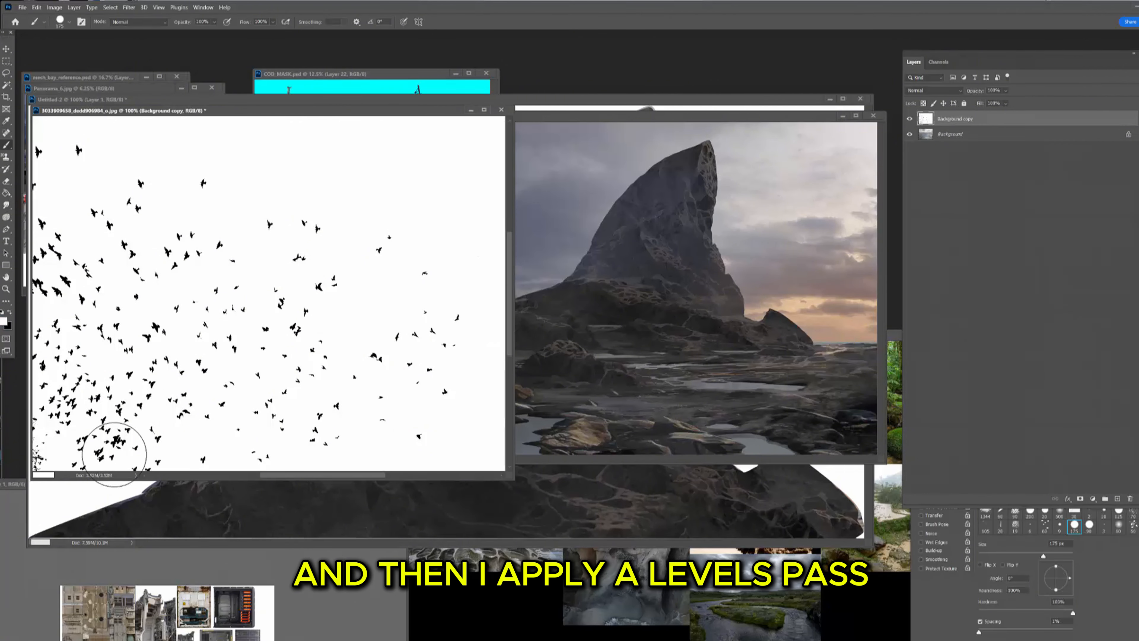
- Select the white sky with the Magic Wand and invert the selection to isolate the black birds
key(w)
click(414, 181)
key(ctrl+shift+i)
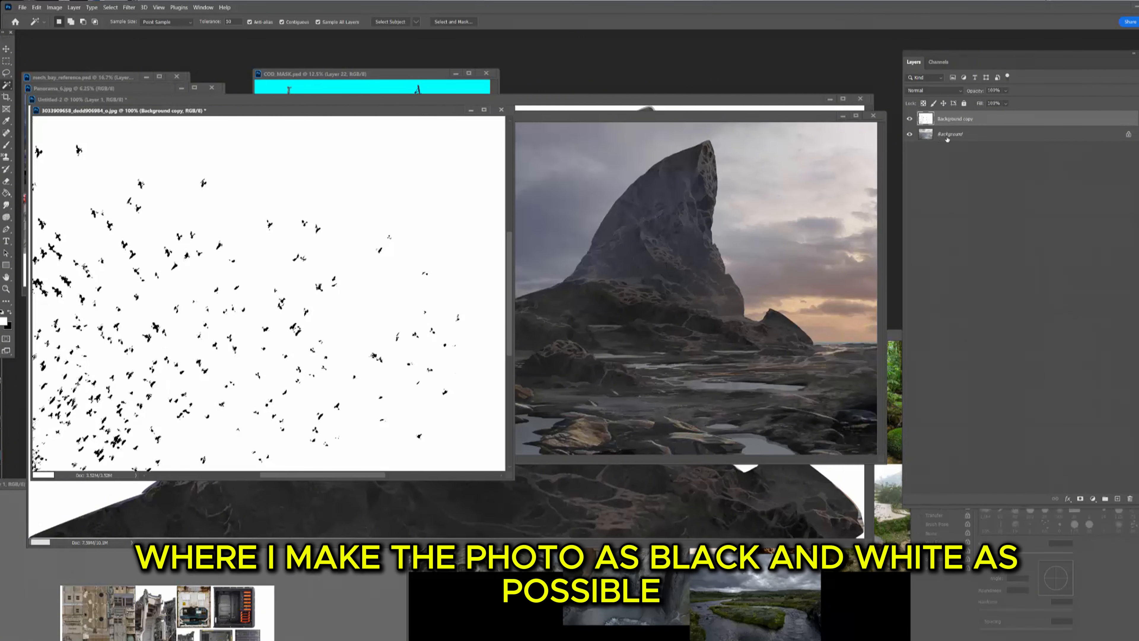
- Copy the isolated birds and paste them into the coastal sunset scene as a new layer
click(748, 172)
click(194, 194)
click(750, 307)
key(ctrl+v)
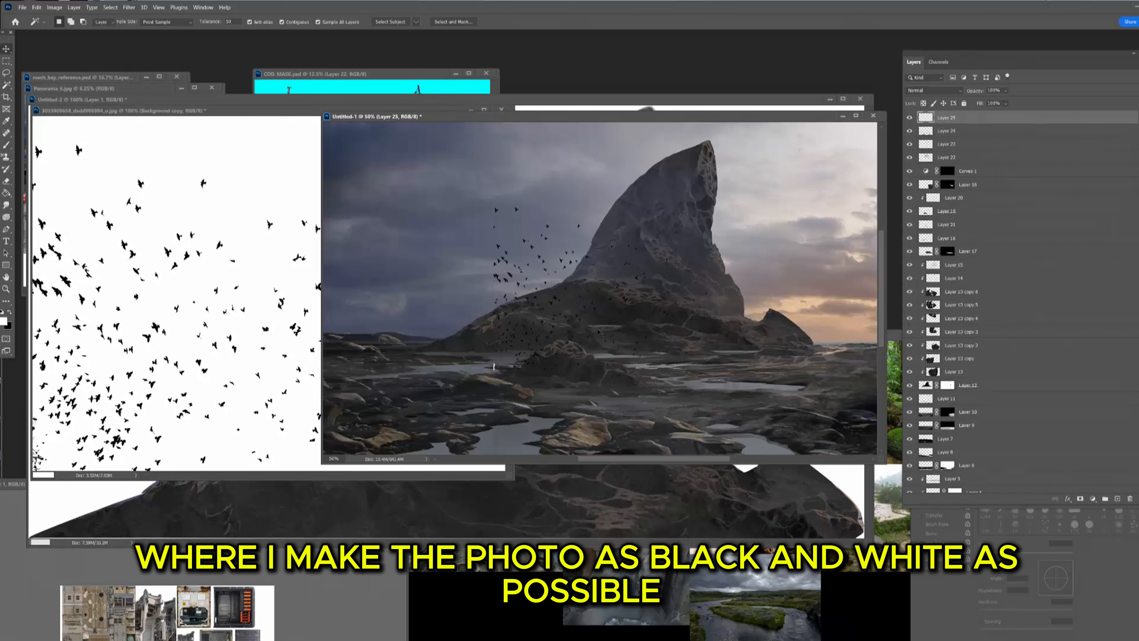
- Enlarge the pasted birds and spread them across the dark cloudy sky beside the fin-shaped rock
mouse_move(516, 285)
mouse_down()
mouse_move(459, 231)
mouse_move(608, 317)
mouse_up()
key(ctrl+t)
mouse_move(576, 290)
mouse_down()
mouse_move(560, 280)
mouse_move(754, 227)
mouse_up()
key(Return)
key(e)
- Duplicate the bird layer, flip the copy horizontally, and move it toward the brighter sky on the sunset side
key(v)
key(ctrl+t)
right_click(691, 215)
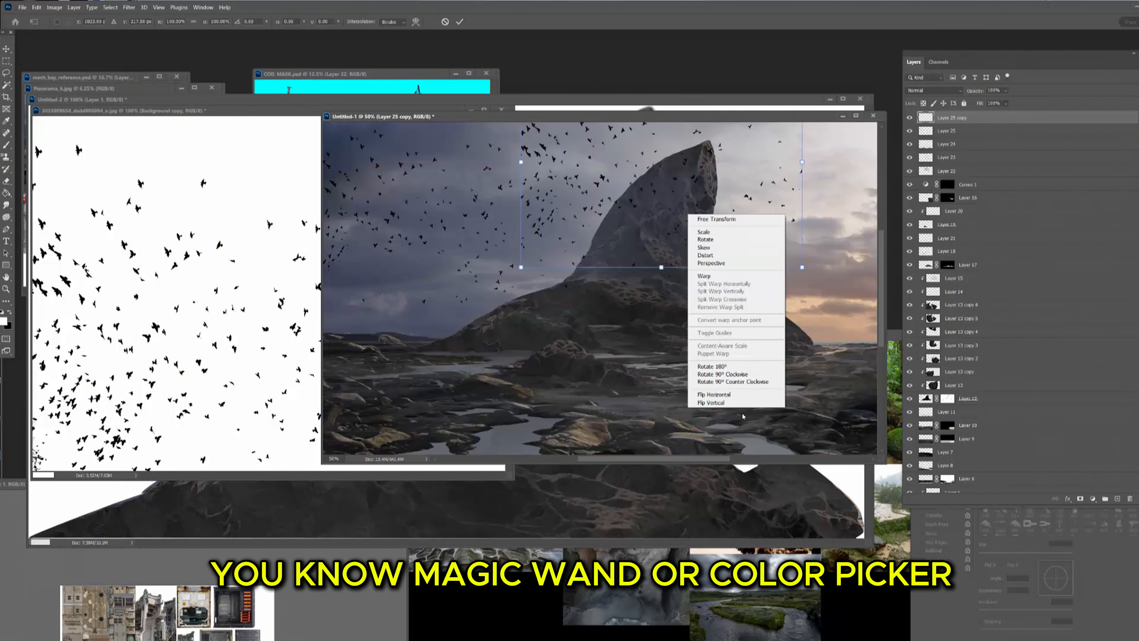
click(726, 396)
key(Return)
drag(771, 348, 819, 309)
key(ctrl+t)
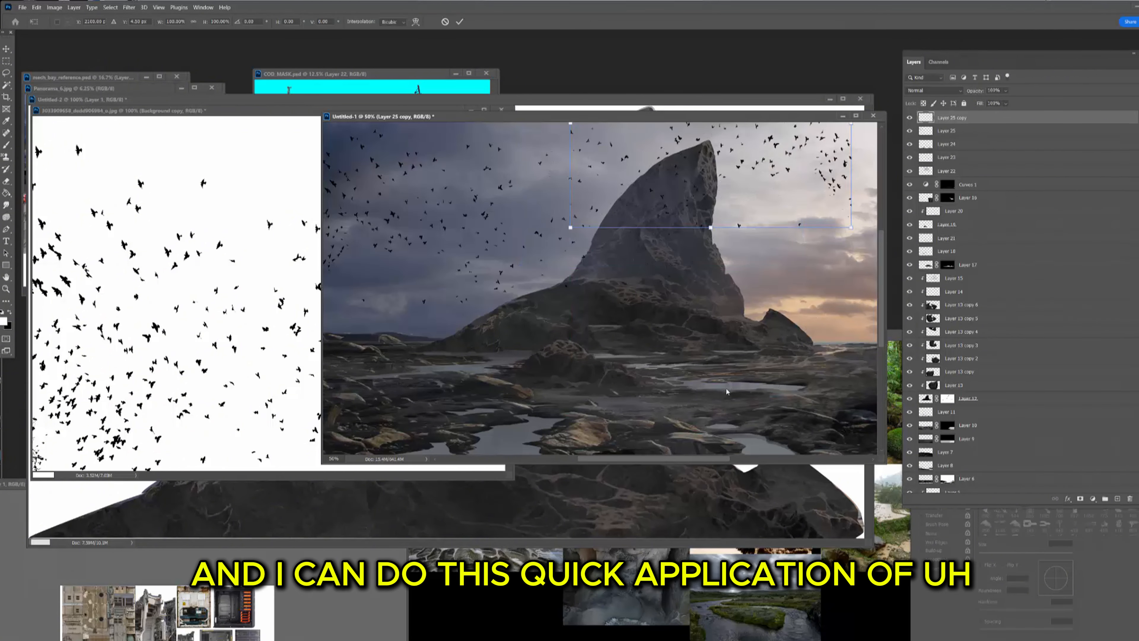
key(Return)
- Rotate the flipped bird copy and shift it further into the sky on the sunset side of the rock
key(ctrl+t)
drag(834, 246, 862, 208)
drag(772, 193, 810, 194)
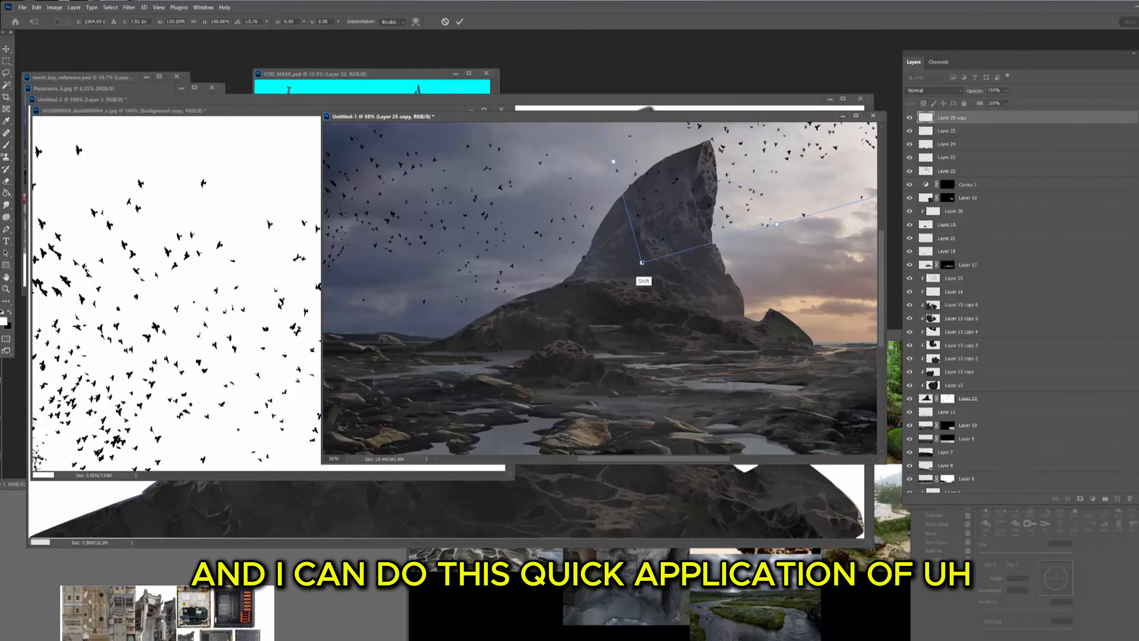
shift+drag(639, 264, 615, 296)
drag(736, 208, 800, 180)
key(Return)
- Duplicate the birds once more, then enlarge, rotate and position the copy across the upper sky
alt+drag(793, 219, 581, 320)
key(ctrl+t)
drag(768, 345, 823, 392)
drag(866, 262, 858, 296)
mouse_move(749, 327)
mouse_down()
mouse_move(657, 275)
mouse_move(760, 262)
mouse_move(765, 239)
mouse_move(742, 250)
mouse_up()
key(Return)
- Erase the densely clustered birds on the sunset side of the rock from the duplicated bird layer
key(e)
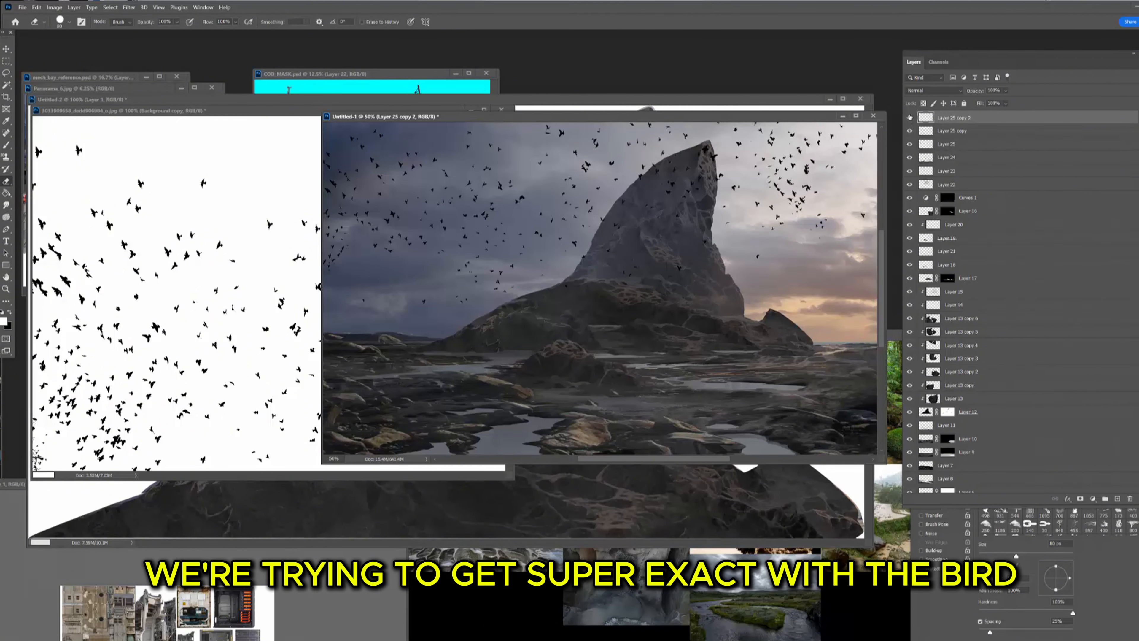
click(950, 130)
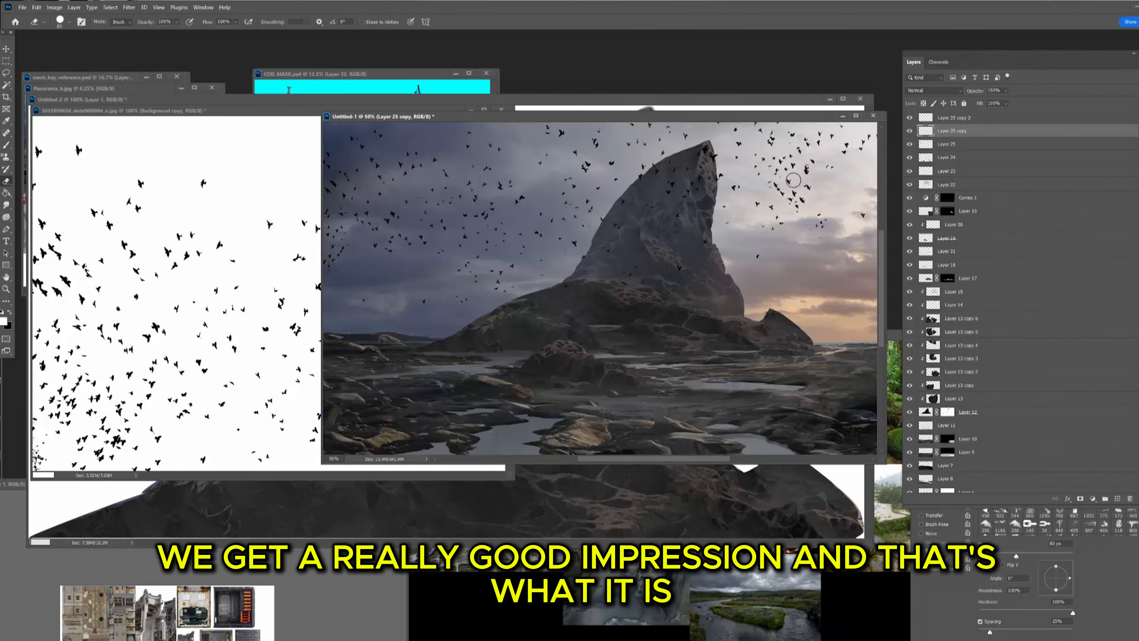
key(alt+bracketright)
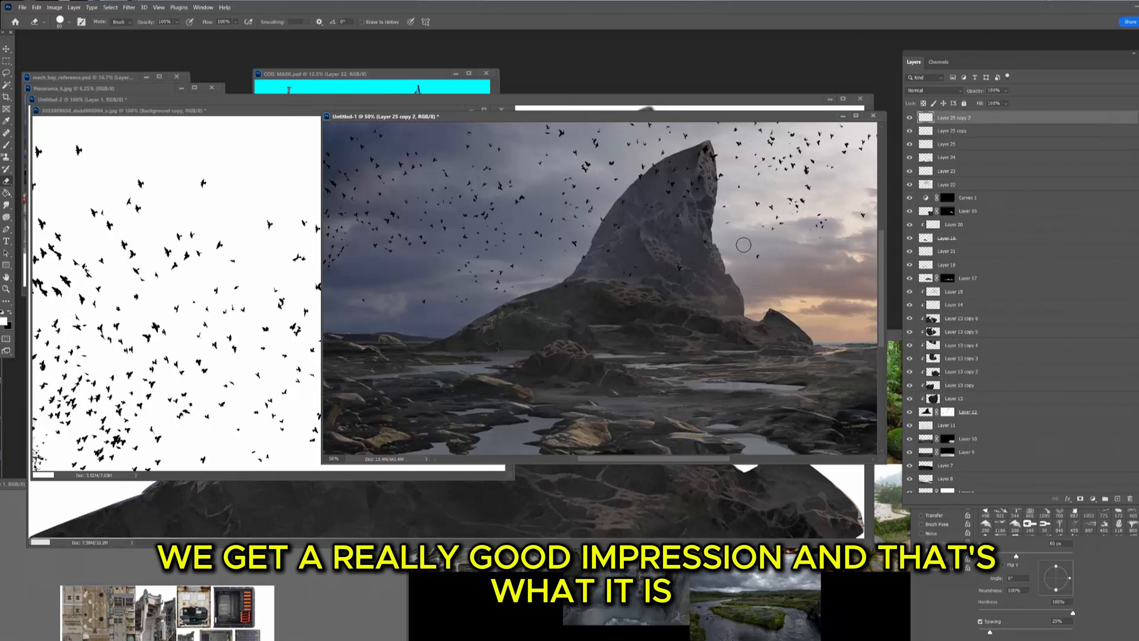
- Merge both duplicated bird layers down into the original bird layer
drag(684, 118, 733, 126)
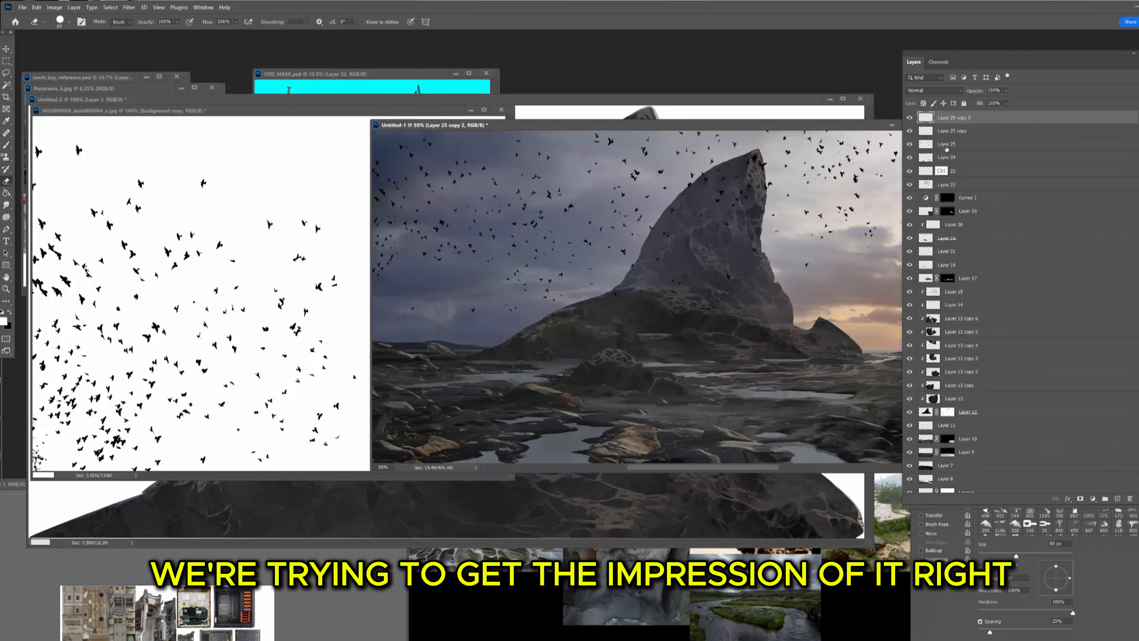
key(ctrl+e)
key(ctrl+e)
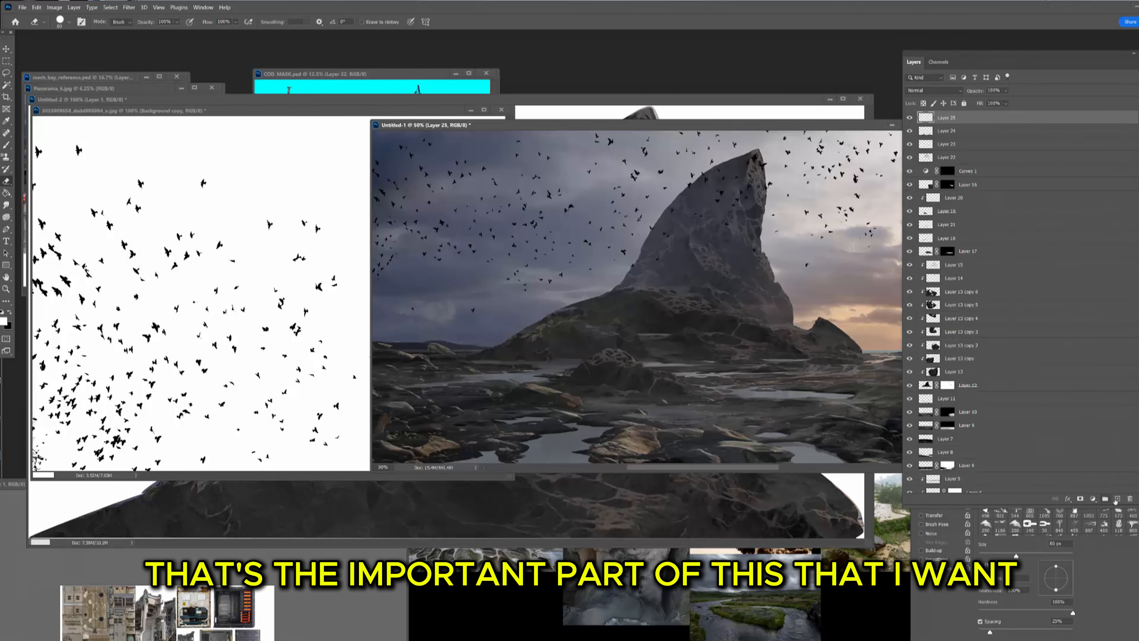
- Add a layer filled with slate blue sampled from the sky and clip it to the bird layer
click(1116, 500)
key(alt+i)
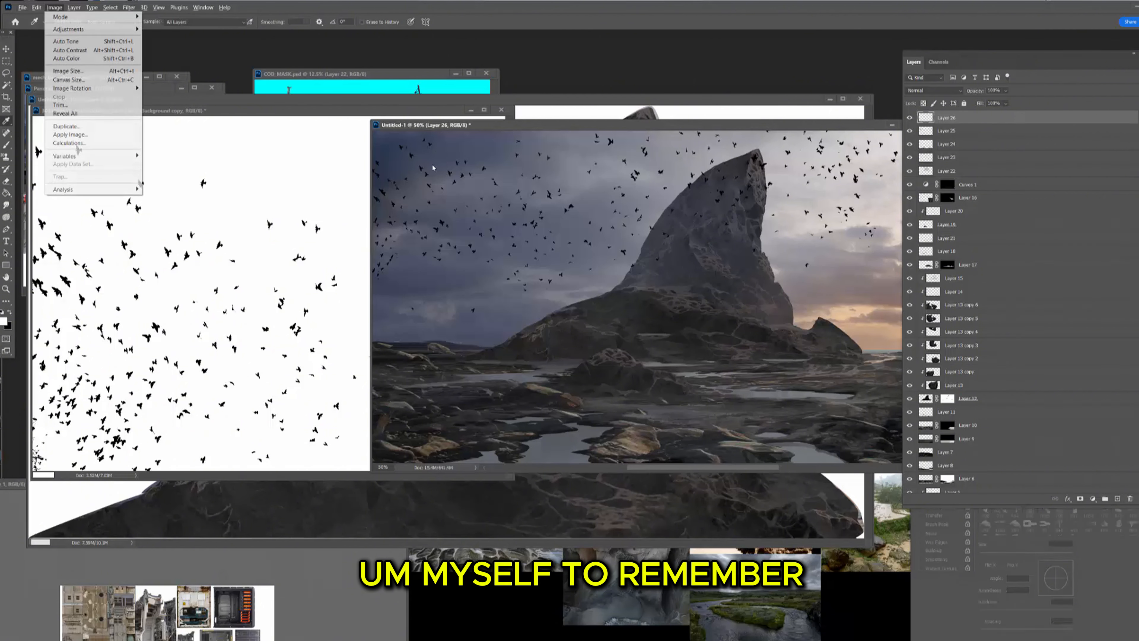
click(512, 228)
key(g)
click(512, 227)
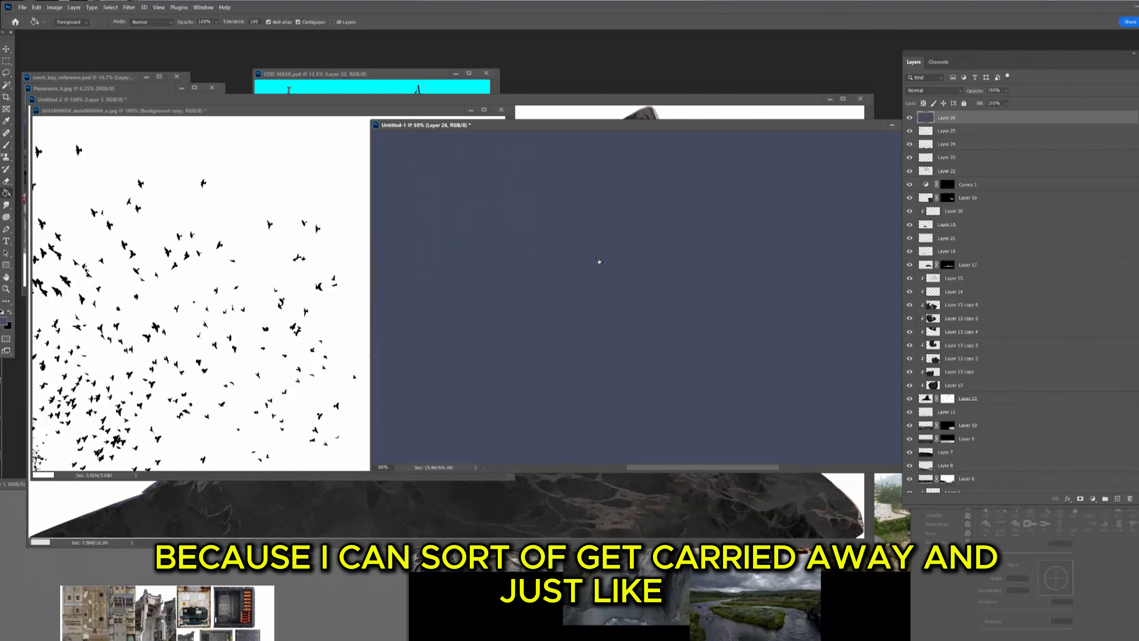
key(ctrl+z)
alt+click(960, 122)
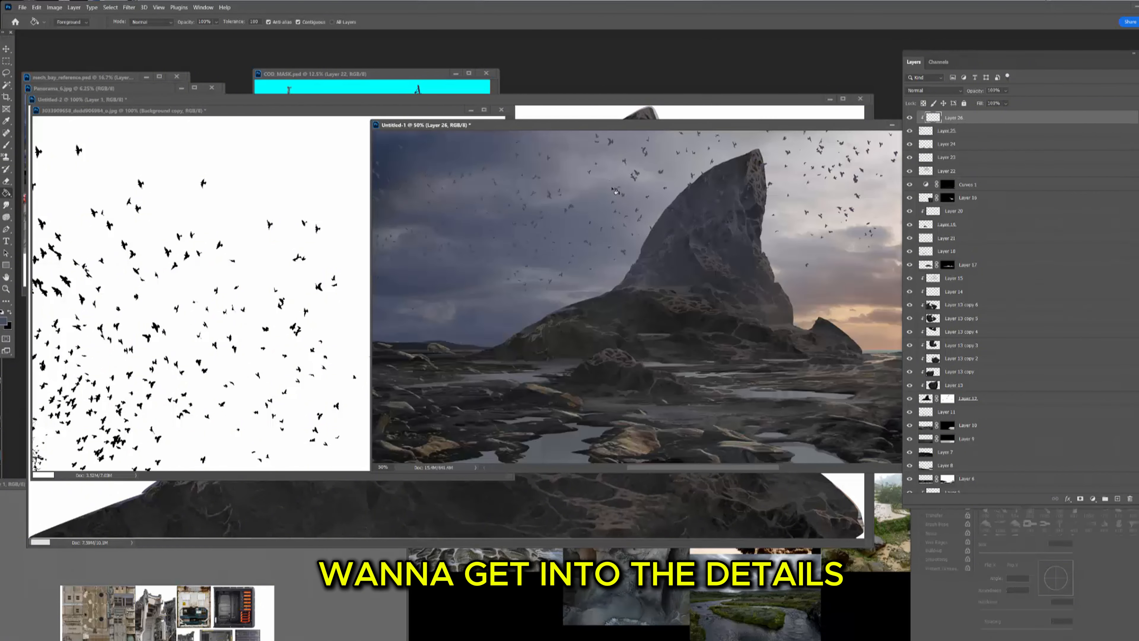
- Tint the birds on the clipped layer with a large brush, using colors sampled from the surrounding scene
key(b)
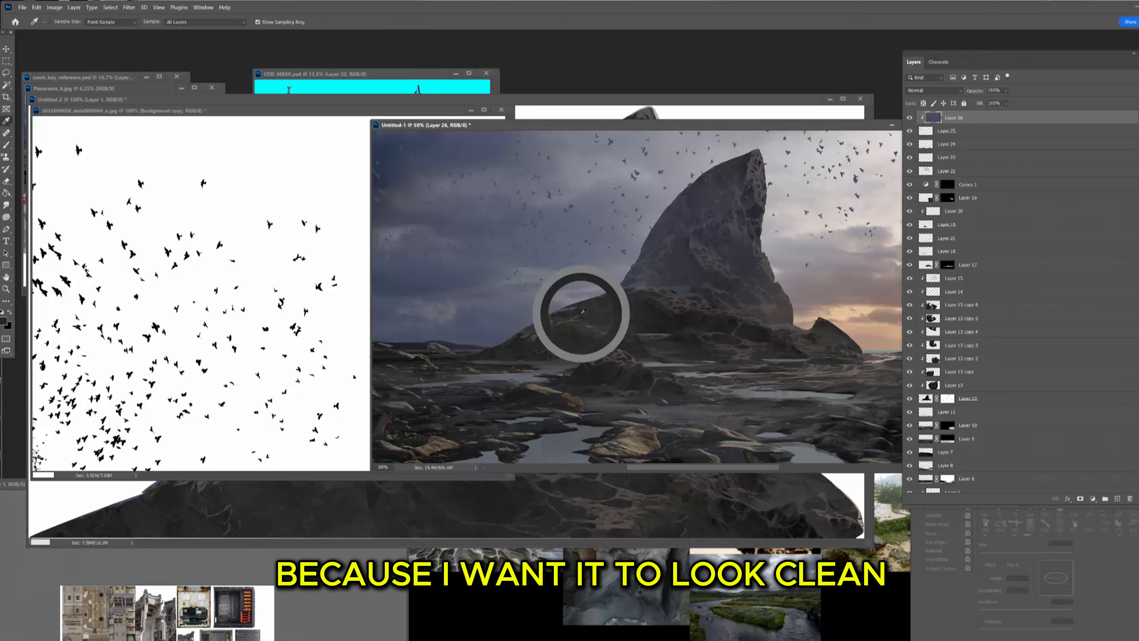
key(bracketright)
key(bracketright)
key(bracketright)
key(bracketright)
key(bracketright)
key(bracketright)
key(bracketright)
key(bracketright)
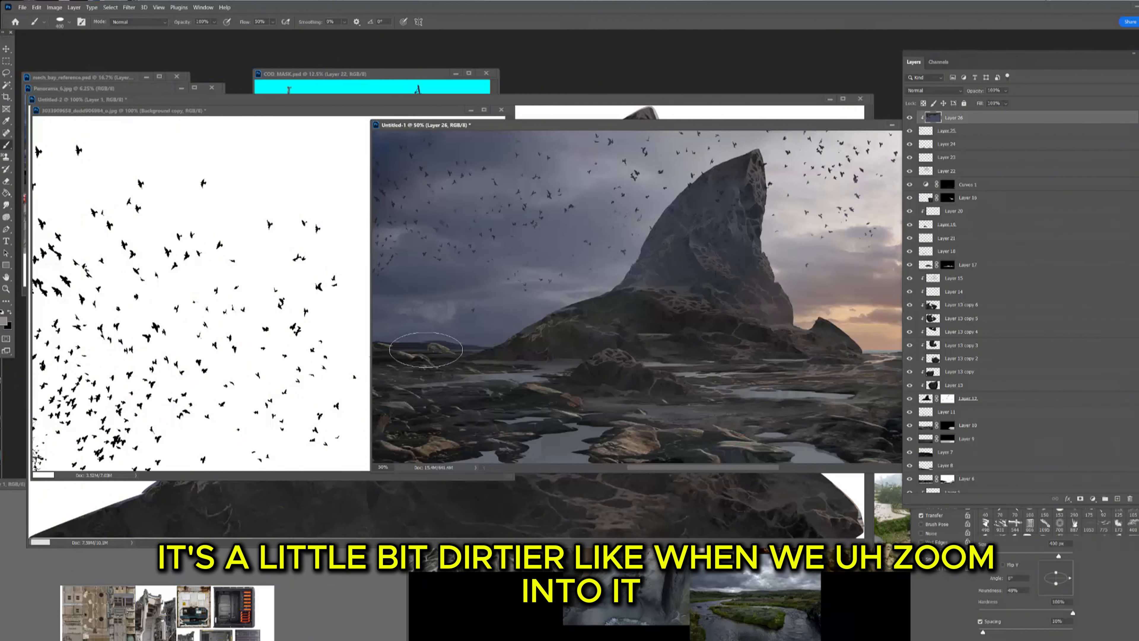
alt+click(485, 367)
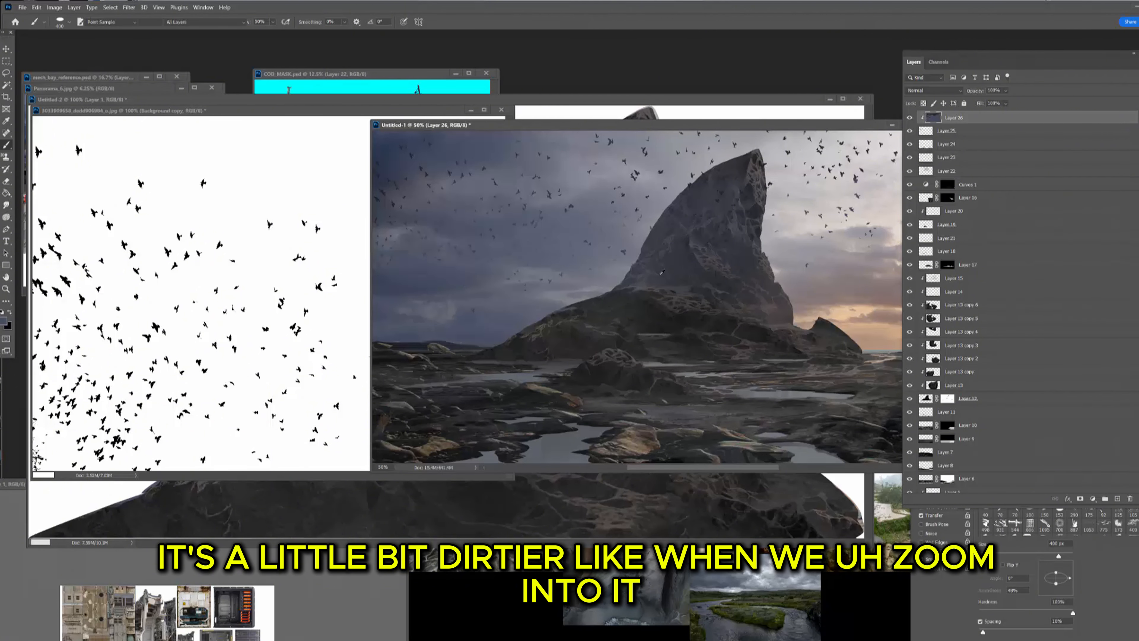
key(alt)
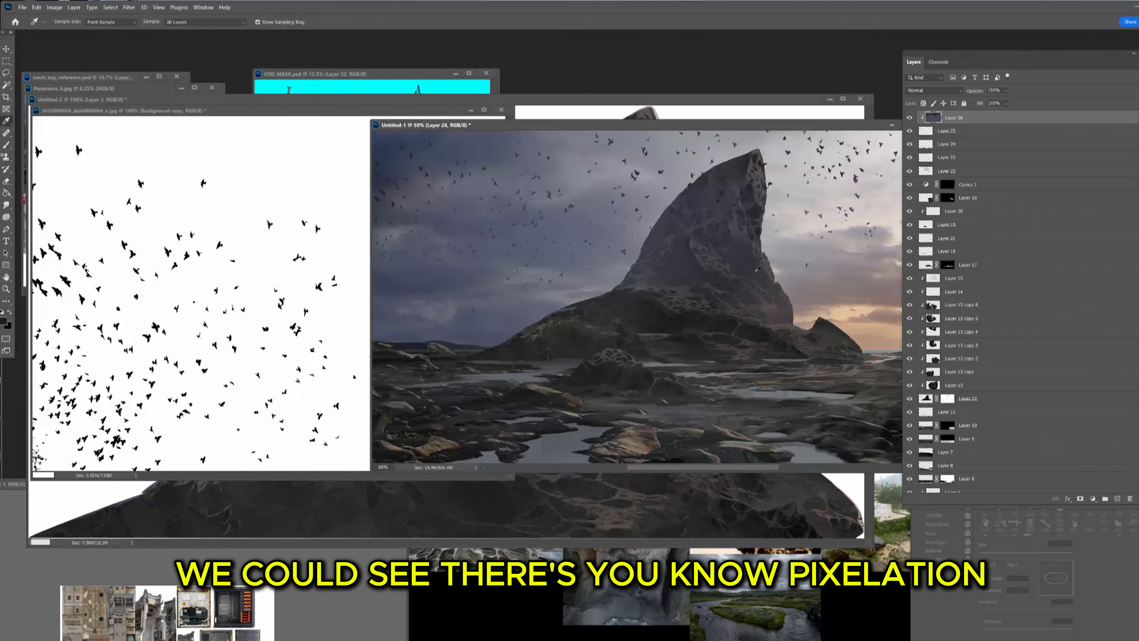
alt+click(432, 237)
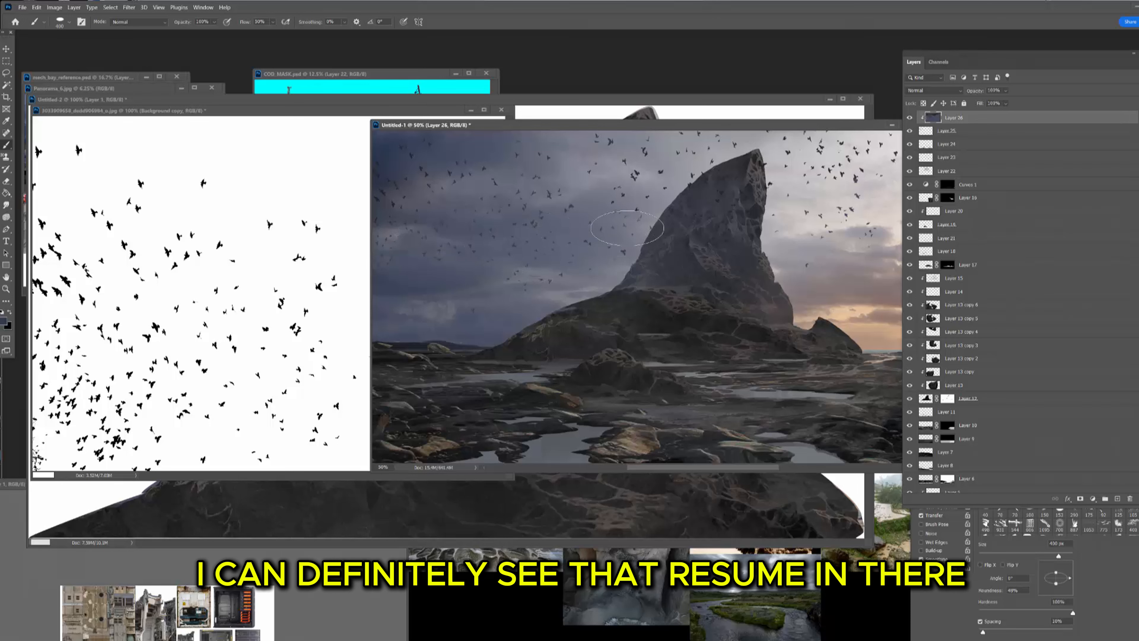
alt+click(845, 264)
- Inspect the birds in the dark sky up close and touch up their shading with a very small brush
key(ctrl+plus)
key(ctrl+plus)
key(ctrl+plus)
key(bracketleft)
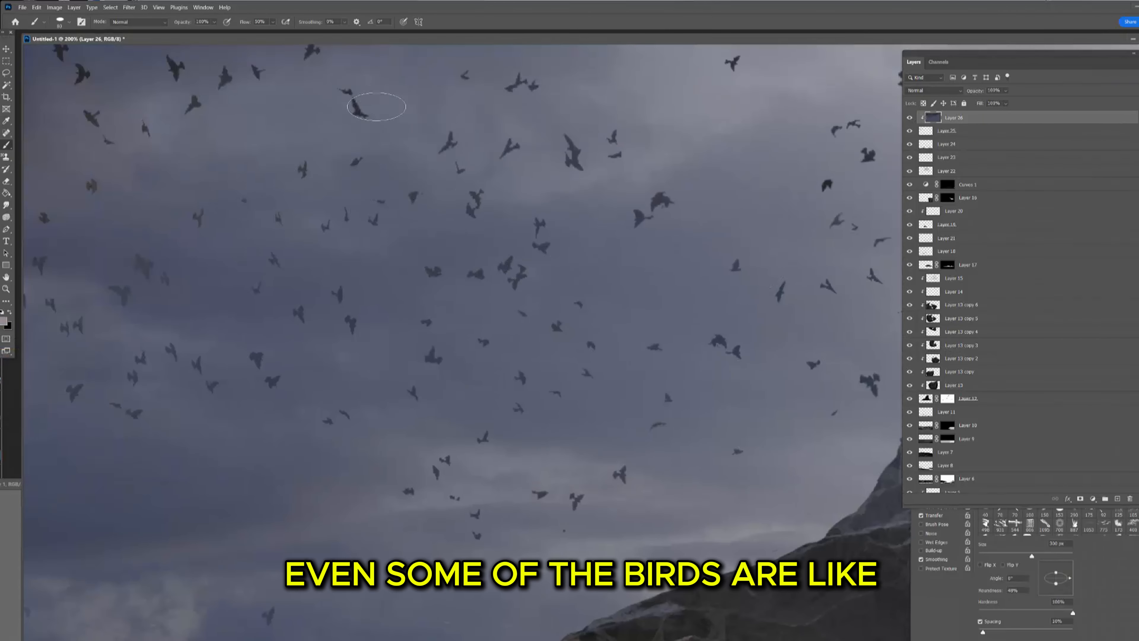
key(bracketleft)
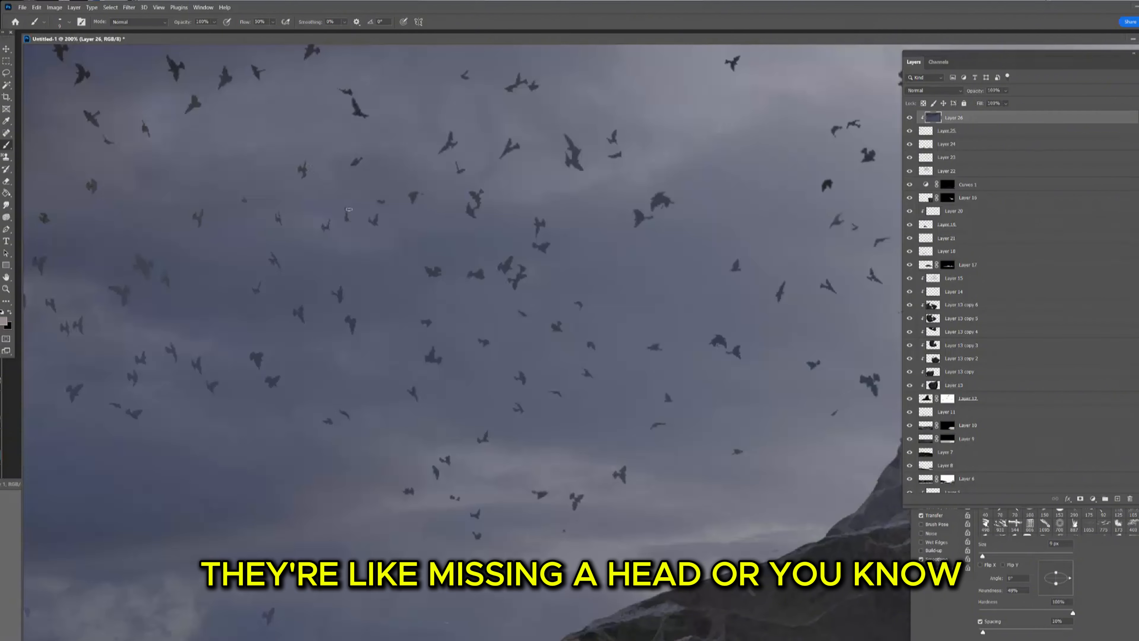
drag(432, 215, 728, 178)
drag(437, 220, 446, 230)
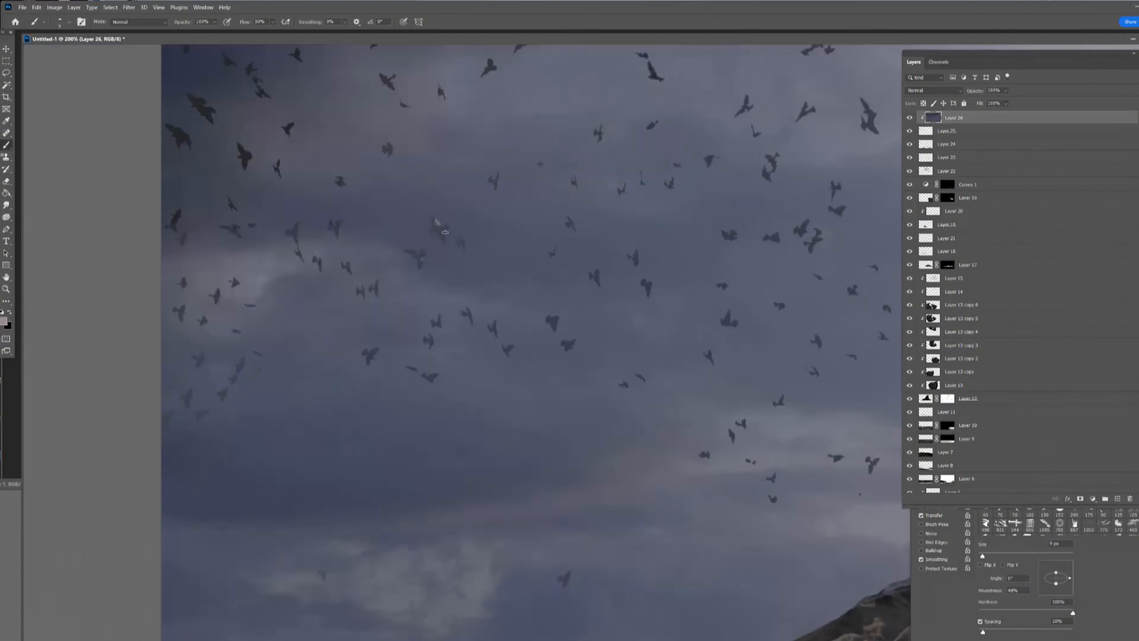
drag(572, 317, 609, 307)
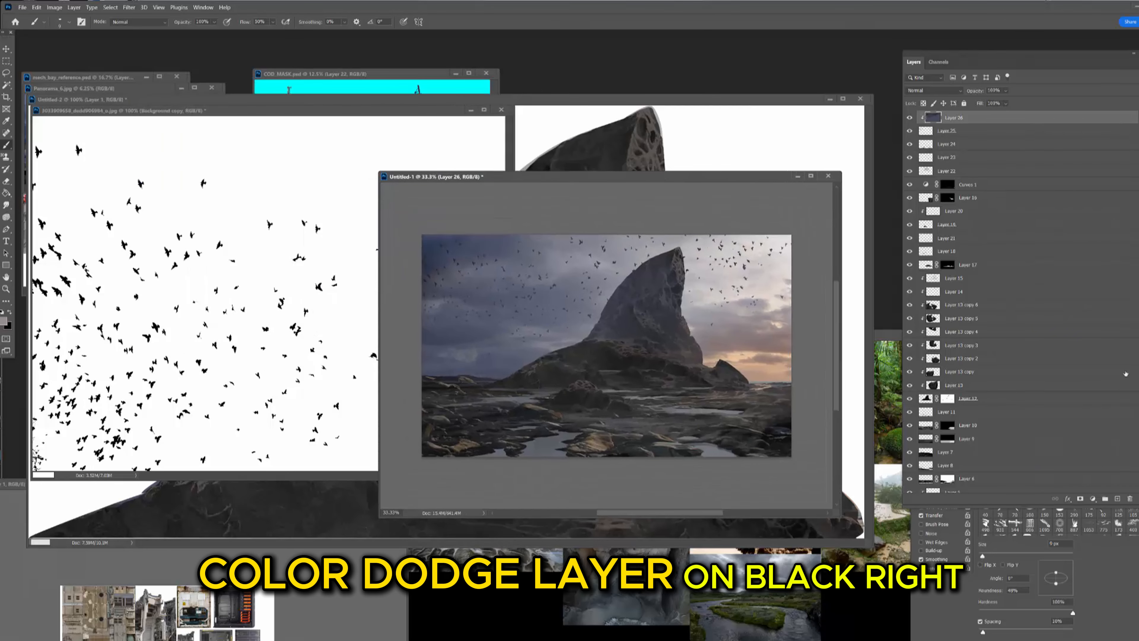
- Add a layer above the birds, fill it with pure black, and set its blend mode to Color Dodge
key(ctrl+shift+alt+n)
key(g)
click(660, 341)
key(ctrl+u)
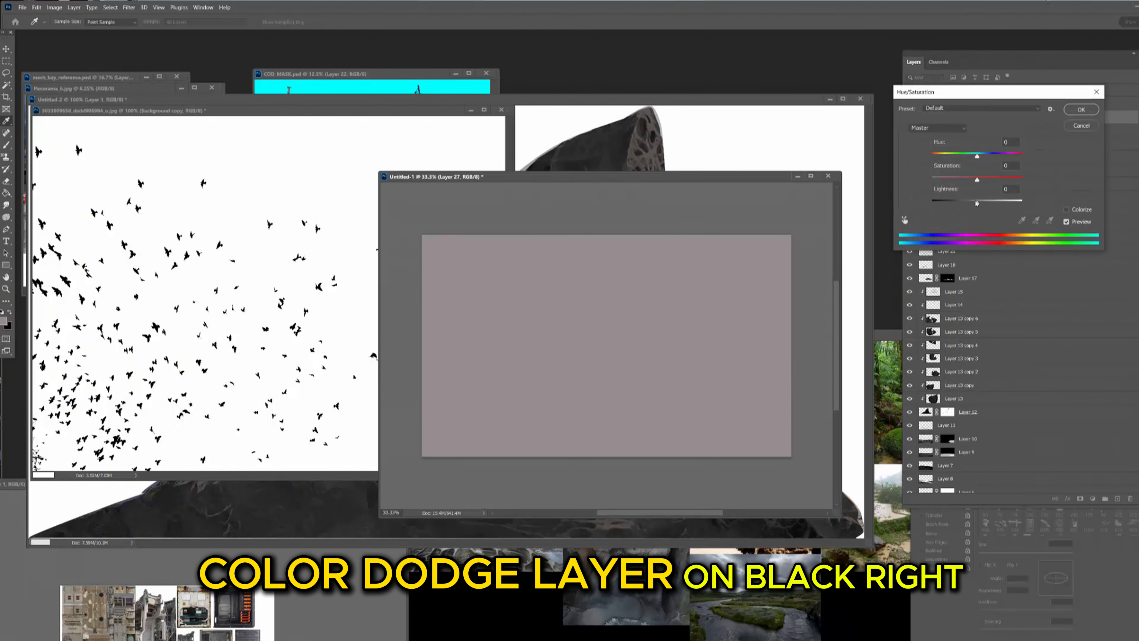
drag(977, 203, 616, 193)
key(Return)
click(934, 91)
click(938, 183)
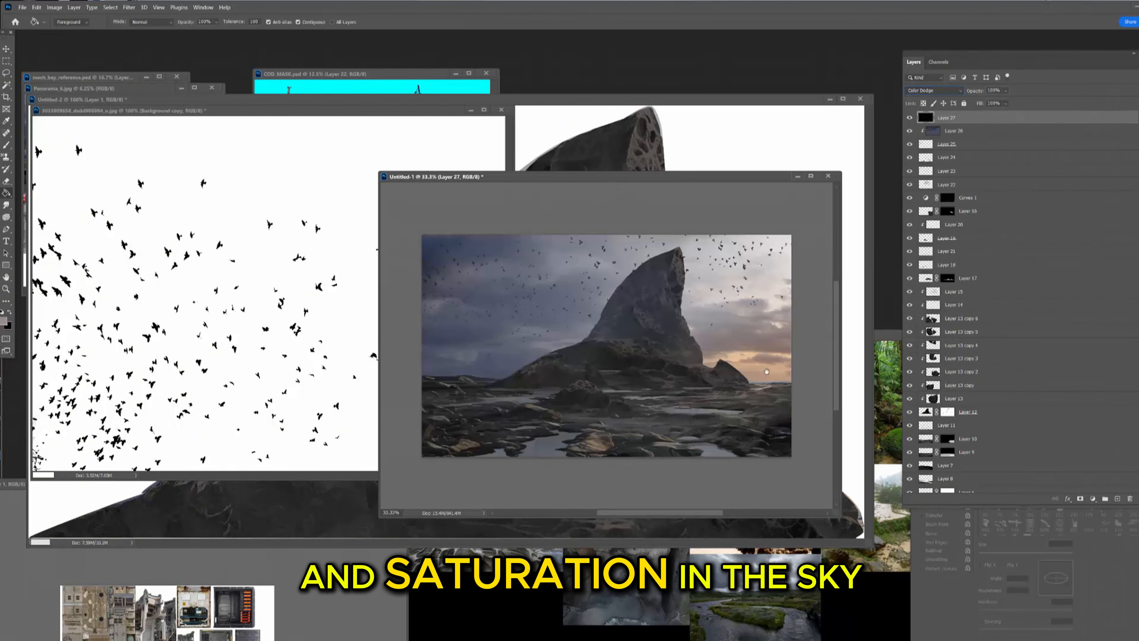
- Paint a broad glow at the sunset horizon on the Color Dodge layer with a large soft brush in the sampled warm tone
key(b)
key(F6)
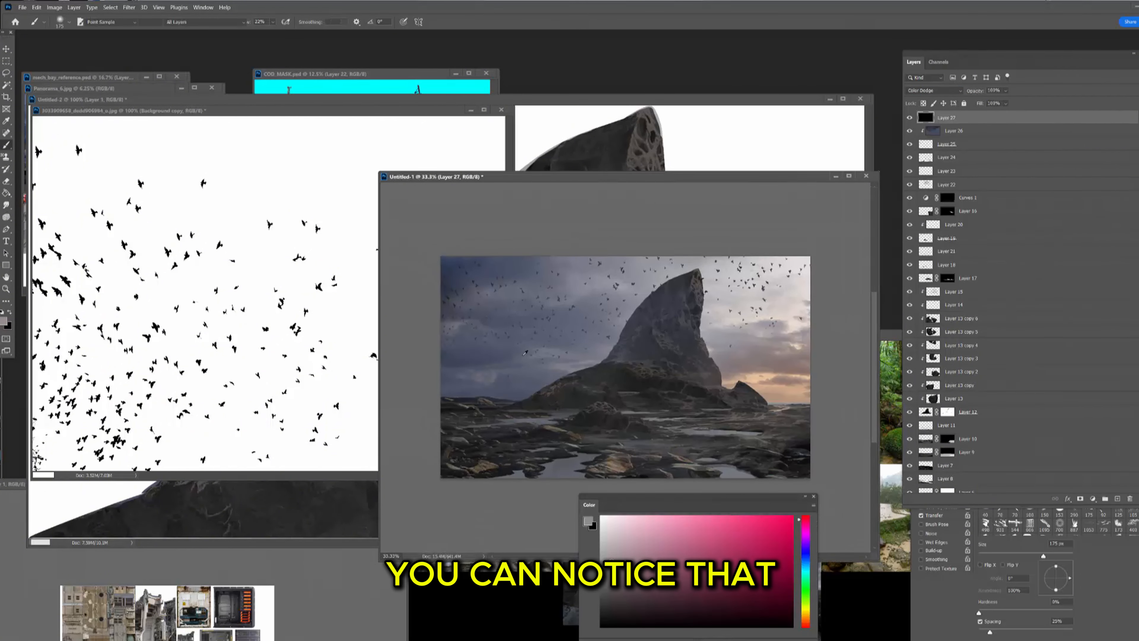
alt+click(776, 385)
key(bracketright)
key(bracketright)
key(bracketright)
key(bracketright)
key(bracketright)
key(bracketright)
key(bracketright)
key(bracketright)
click(761, 369)
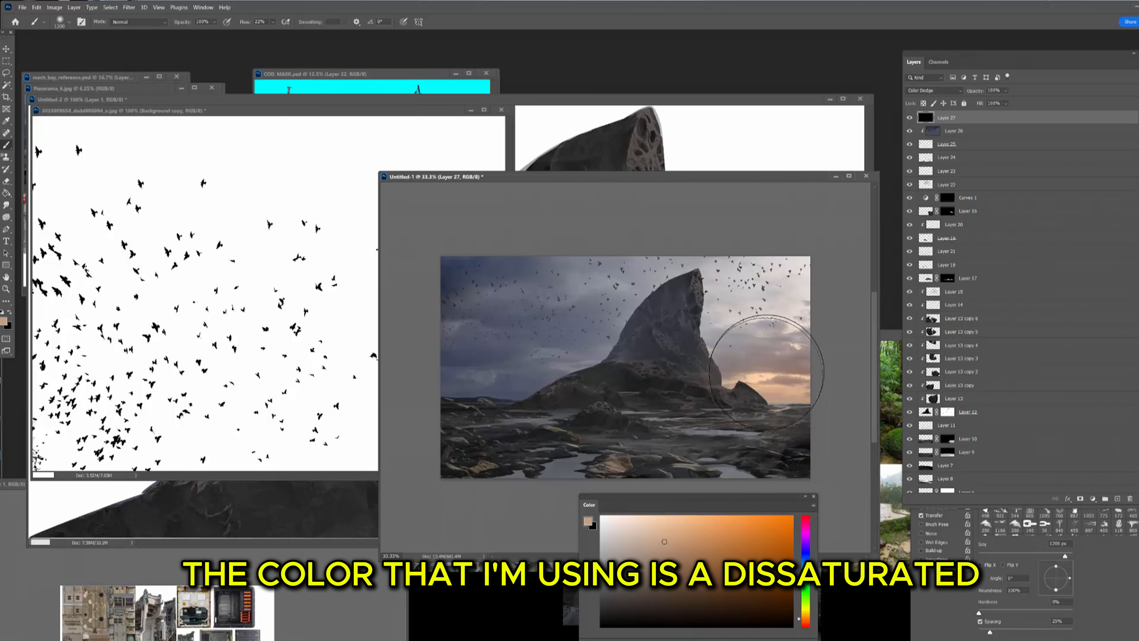
click(762, 371)
click(766, 372)
- Intensify the center of the sunset glow near the horizon with a smaller soft brush
key(bracketleft)
key(bracketleft)
click(765, 373)
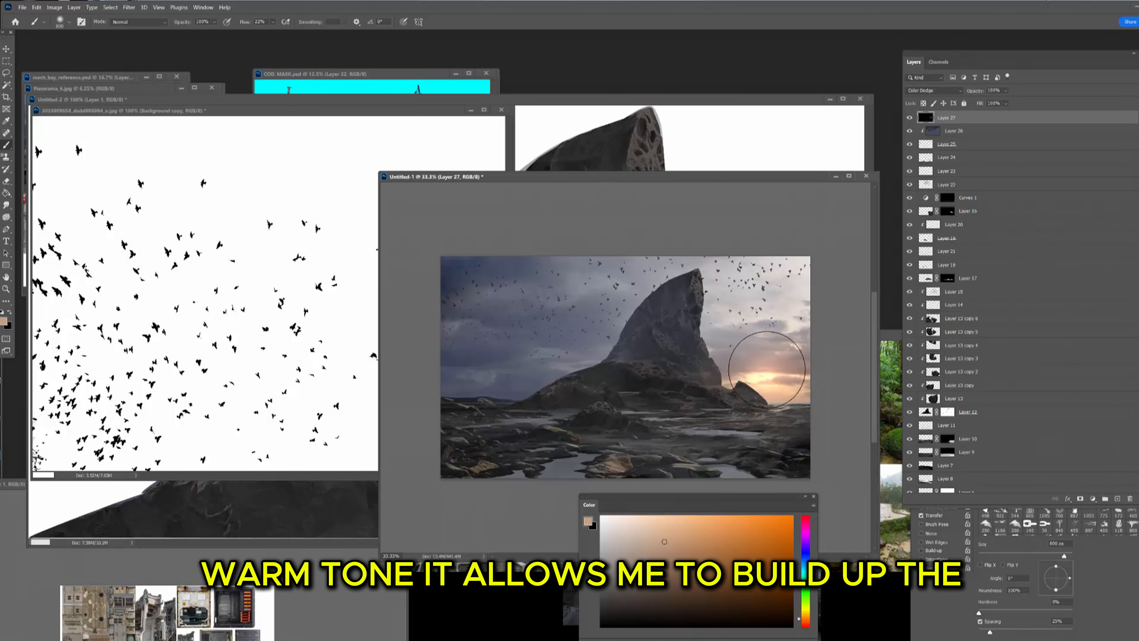
click(768, 371)
click(773, 373)
- Add a new layer on top of the scene and set its blend mode to Soft Light
key(ctrl+minus)
key(ctrl+plus)
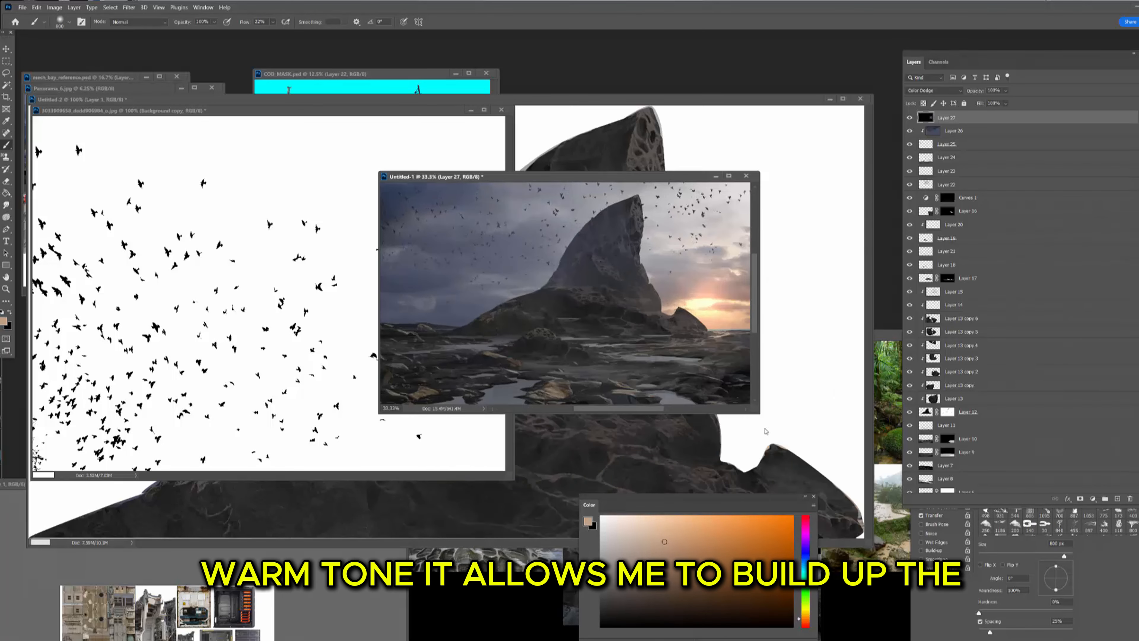
drag(761, 415, 794, 449)
click(1117, 499)
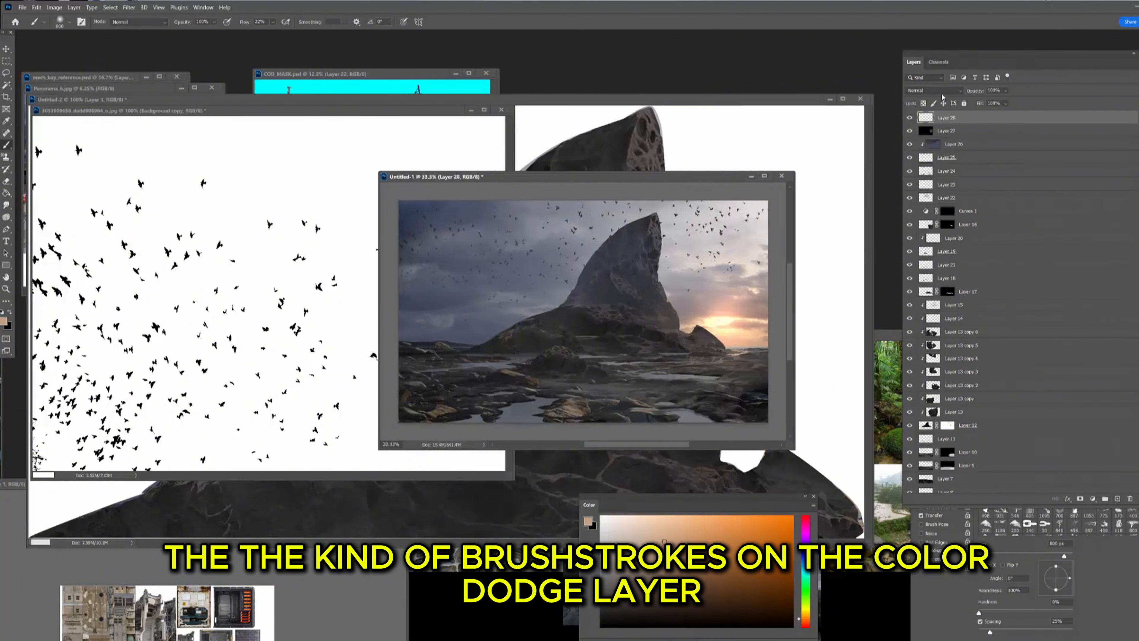
click(933, 90)
click(932, 212)
key(n)
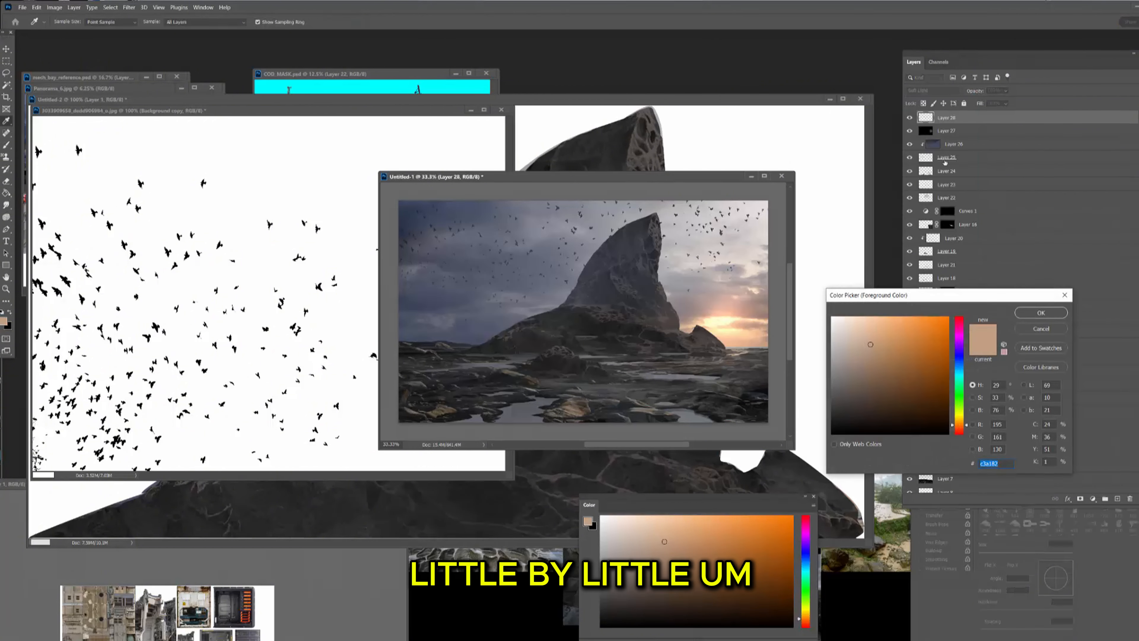
key(Return)
- Add a Hue/Saturation adjustment layer above the birds' clipped tint layer and increase the saturation
click(964, 144)
click(1092, 499)
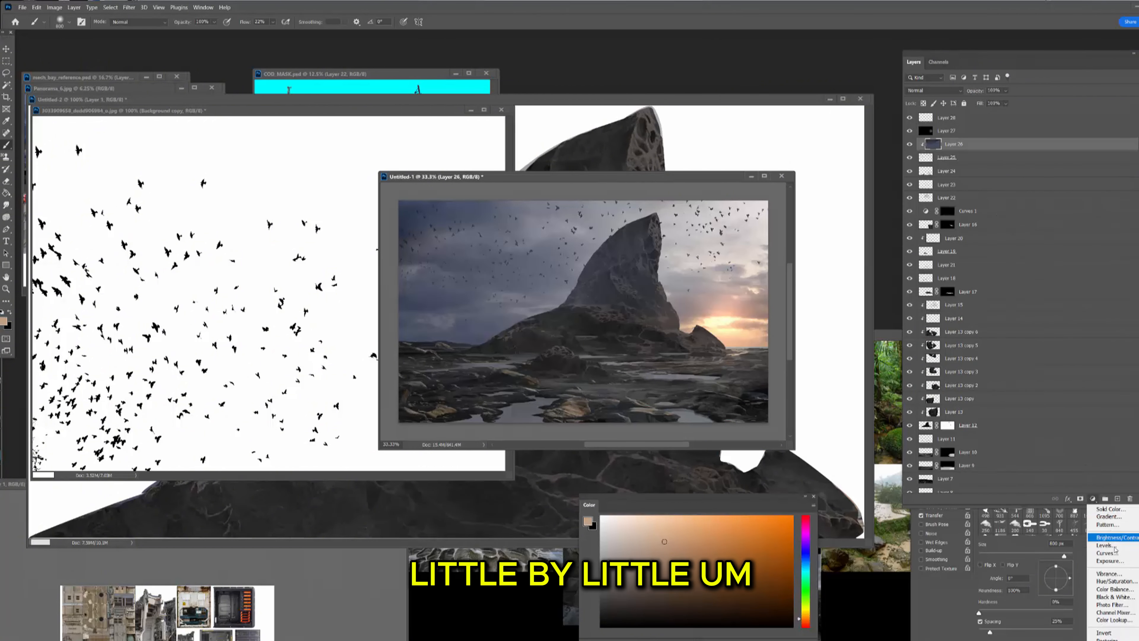
click(1116, 581)
mouse_move(1017, 146)
mouse_down()
mouse_move(1050, 150)
mouse_move(1029, 148)
mouse_up()
click(1083, 57)
- Fill the Soft Light layer with orange, reduce its Fill to 42%, and compare the scene with and without it
click(919, 118)
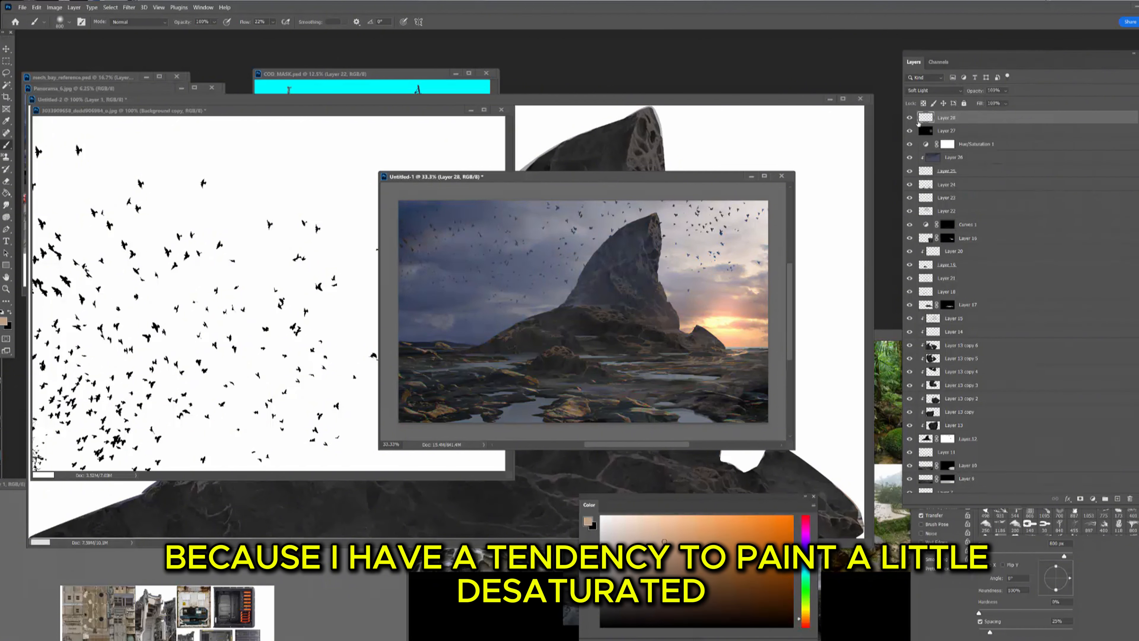
click(813, 497)
key(g)
click(656, 393)
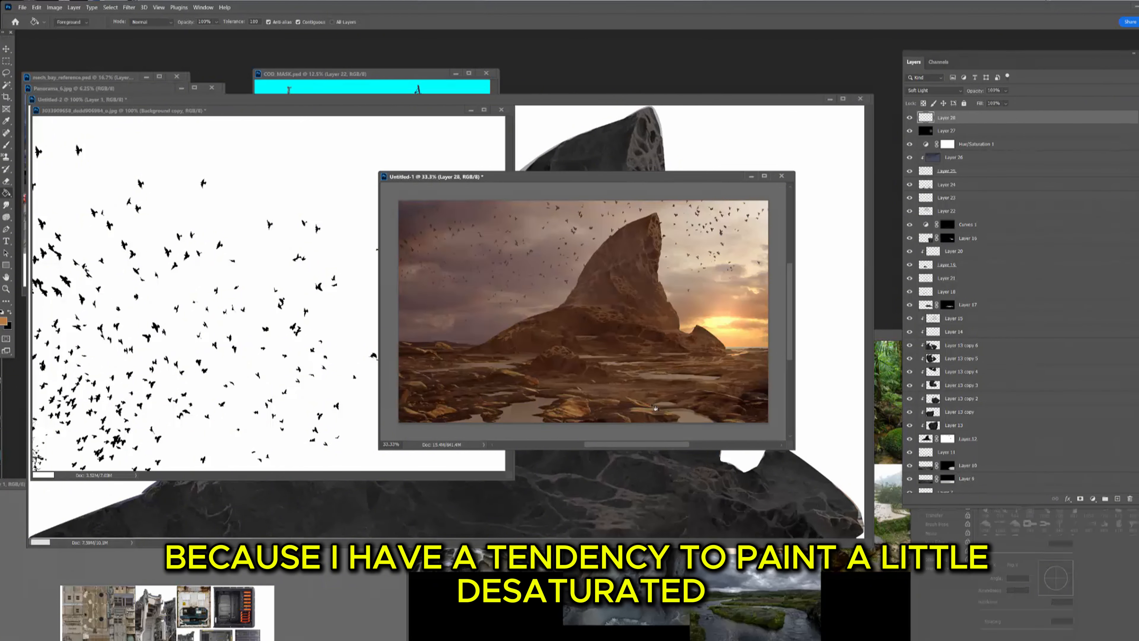
drag(1005, 103, 987, 117)
click(910, 117)
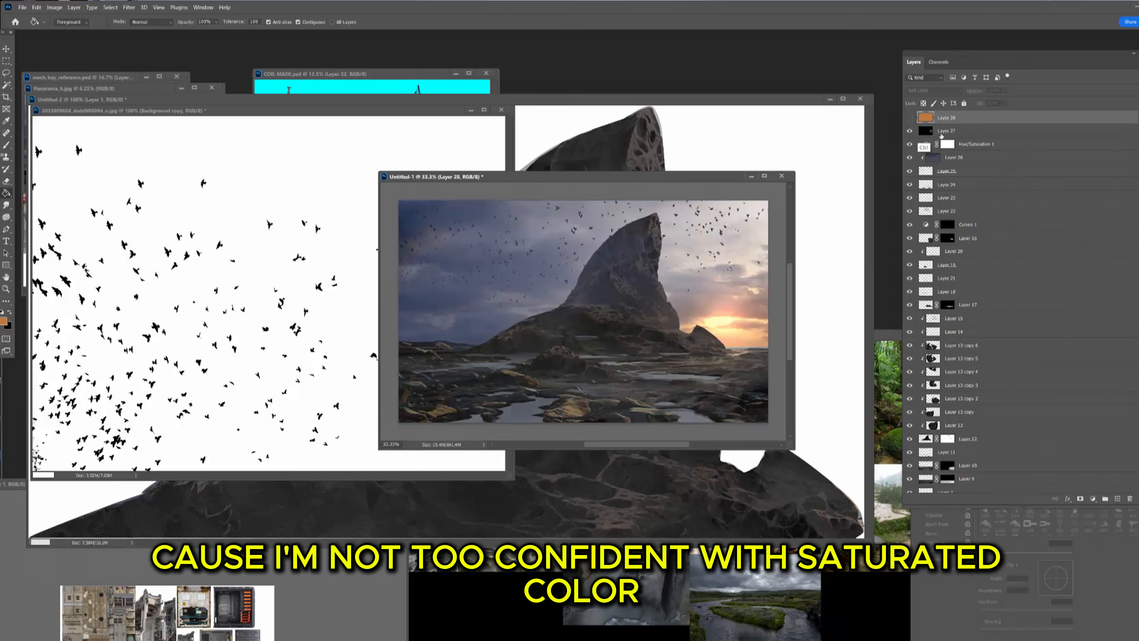
click(909, 118)
- Shift the hue of the Soft Light layer's orange fill to red using Hue/Saturation
key(ctrl+u)
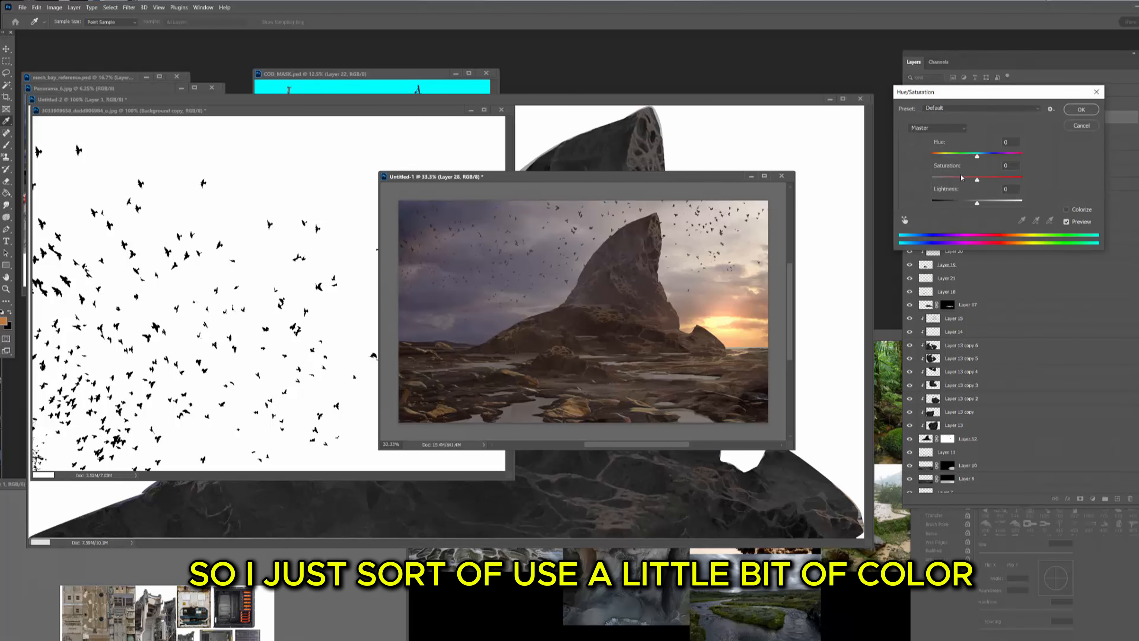
drag(977, 202, 967, 156)
click(962, 155)
click(1081, 110)
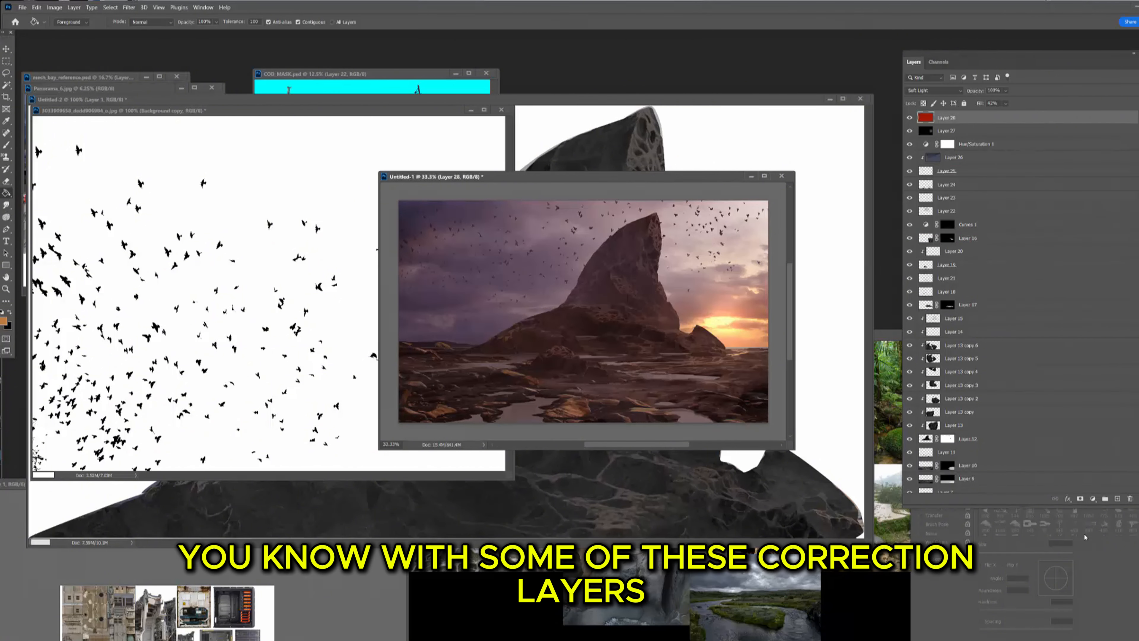
- Add a black mask to the red Soft Light layer and paint with a large soft brush to reveal the tint around the sunset and rock
alt+click(1080, 499)
key(b)
key(bracketright)
key(bracketright)
key(bracketright)
key(bracketright)
key(bracketright)
key(bracketright)
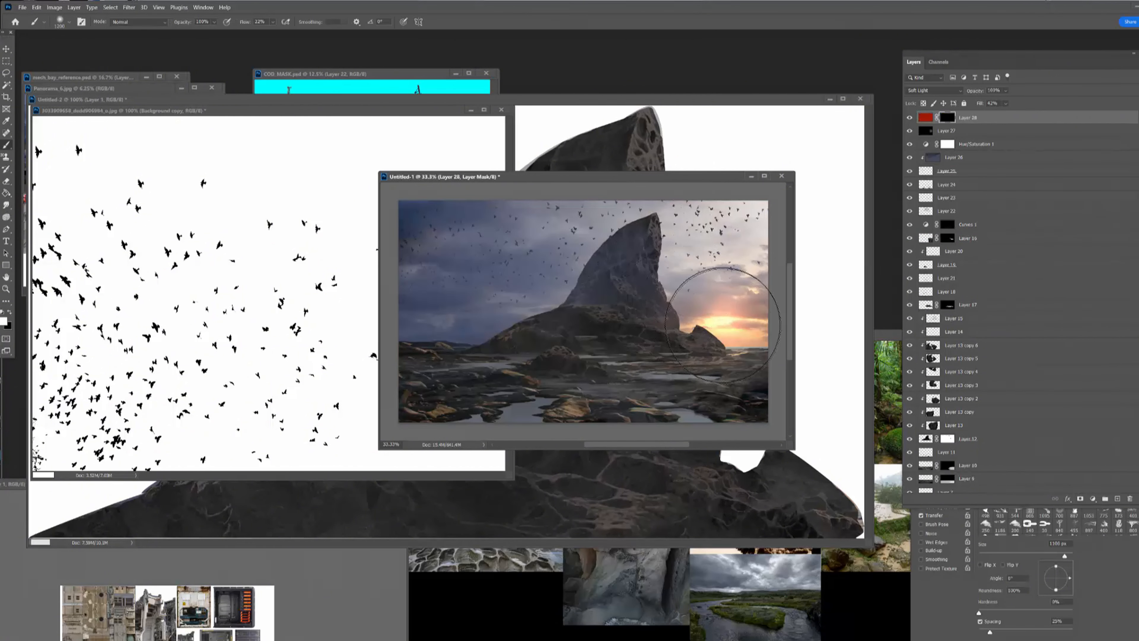
mouse_move(750, 307)
mouse_down()
mouse_move(724, 263)
mouse_move(410, 312)
mouse_move(625, 251)
mouse_move(673, 252)
mouse_up()
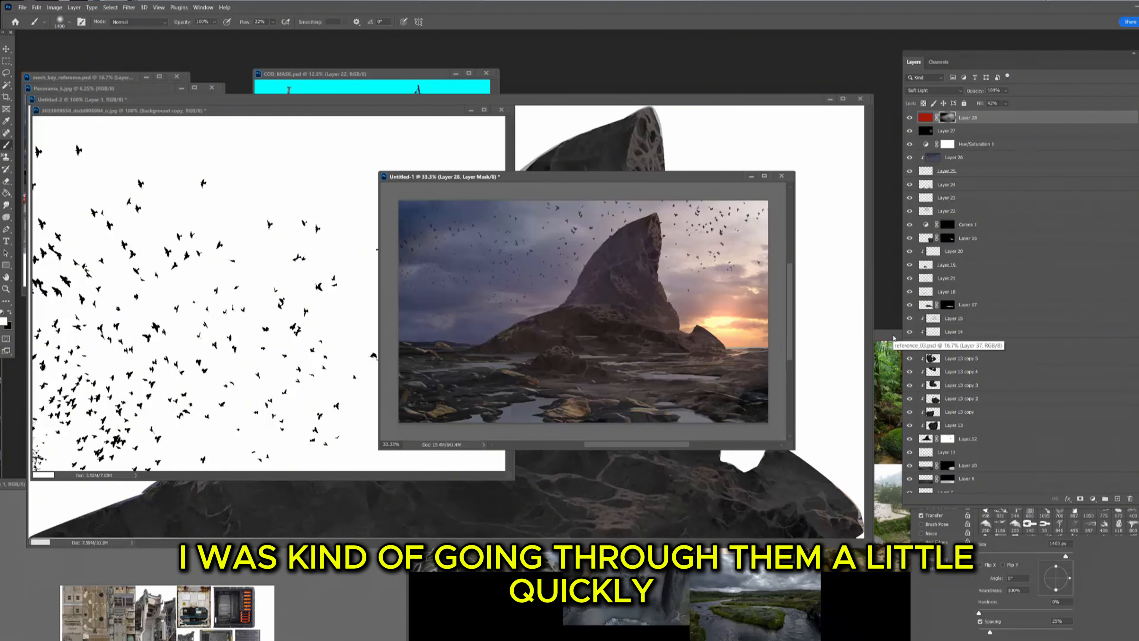
- Try bringing the pale rock photo from the reference document into the scene, below Layer 17, with its blend mode set to Lighten
click(893, 337)
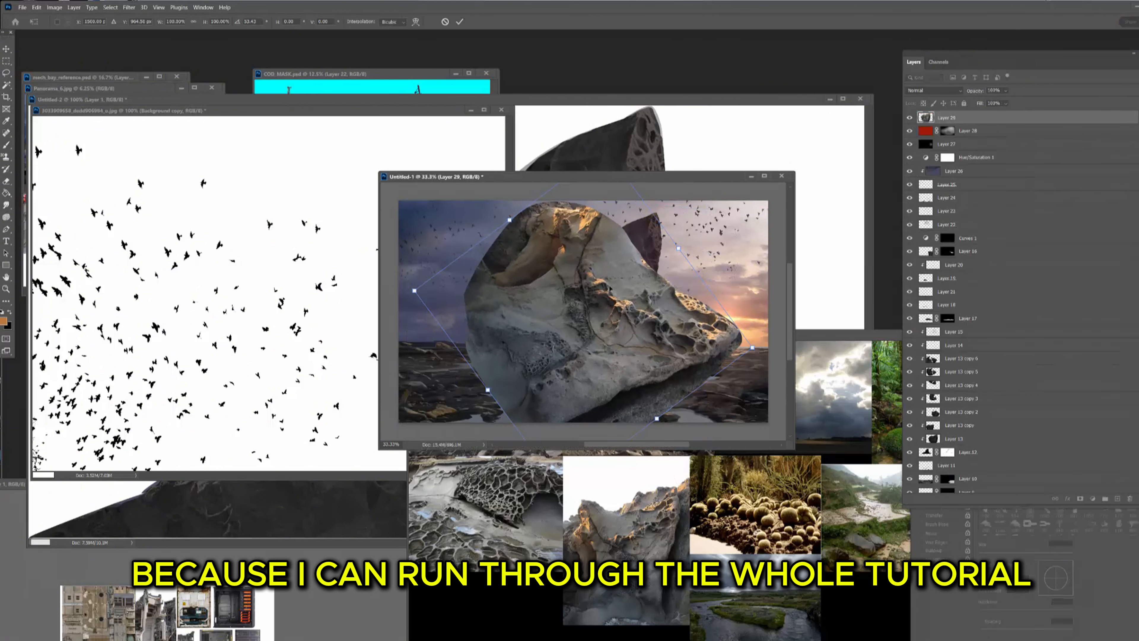
drag(958, 122, 990, 324)
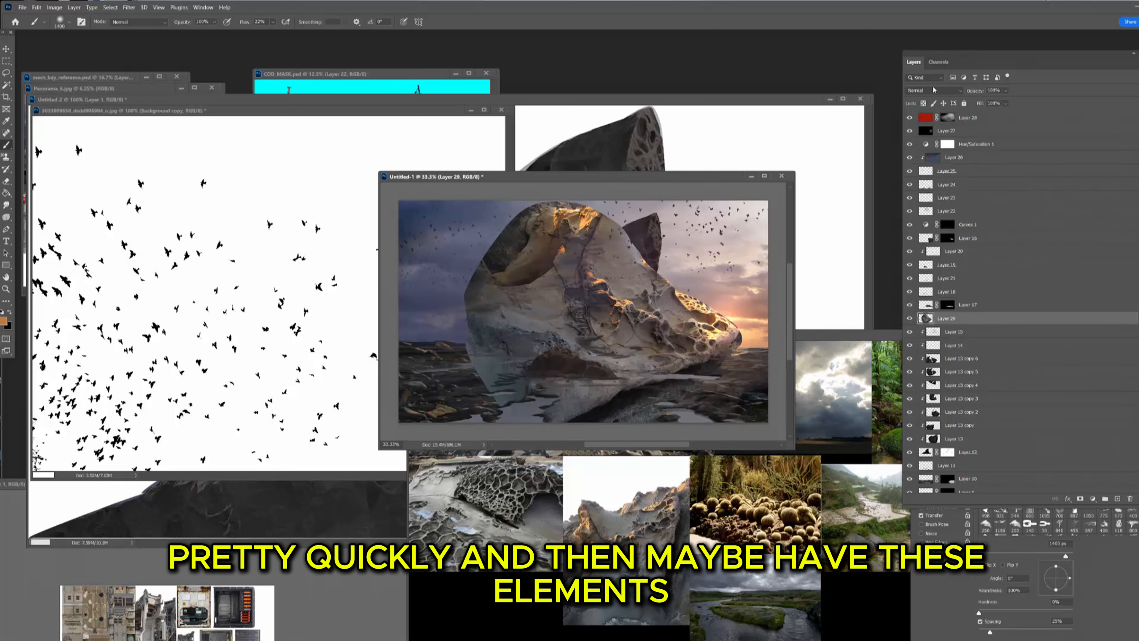
click(933, 90)
click(939, 160)
- Scale down and flatten the pale rock texture and stretch it across the base of the fin rock
key(ctrl+t)
drag(742, 201, 672, 261)
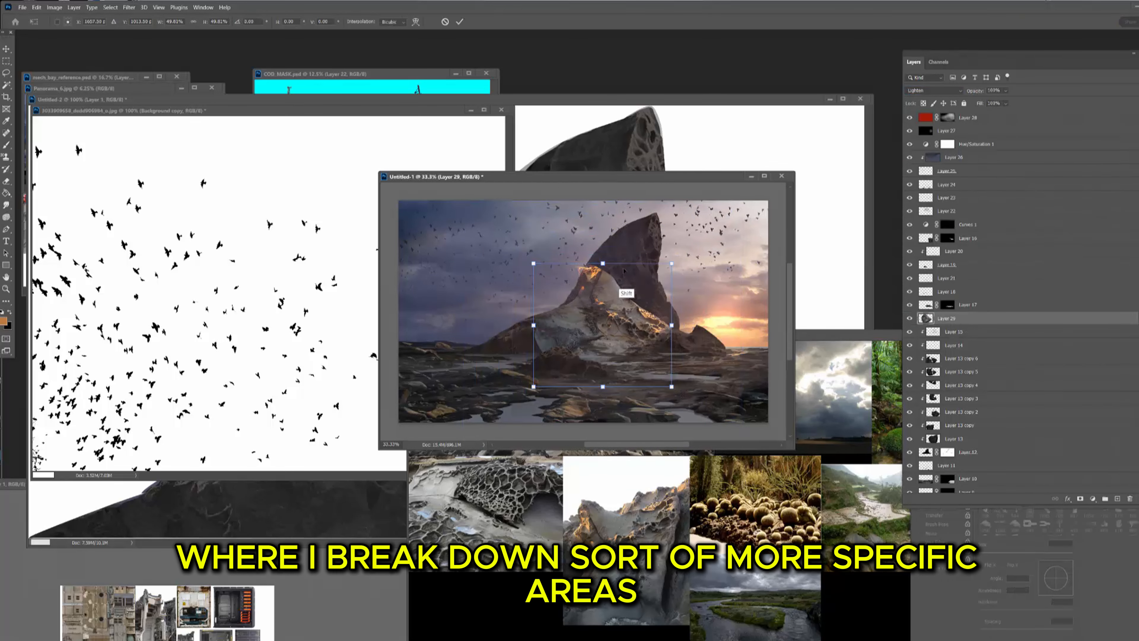
drag(602, 261, 600, 308)
drag(638, 361, 741, 373)
mouse_move(704, 346)
mouse_down()
mouse_move(756, 347)
mouse_move(703, 338)
mouse_up()
key(Return)
key(b)
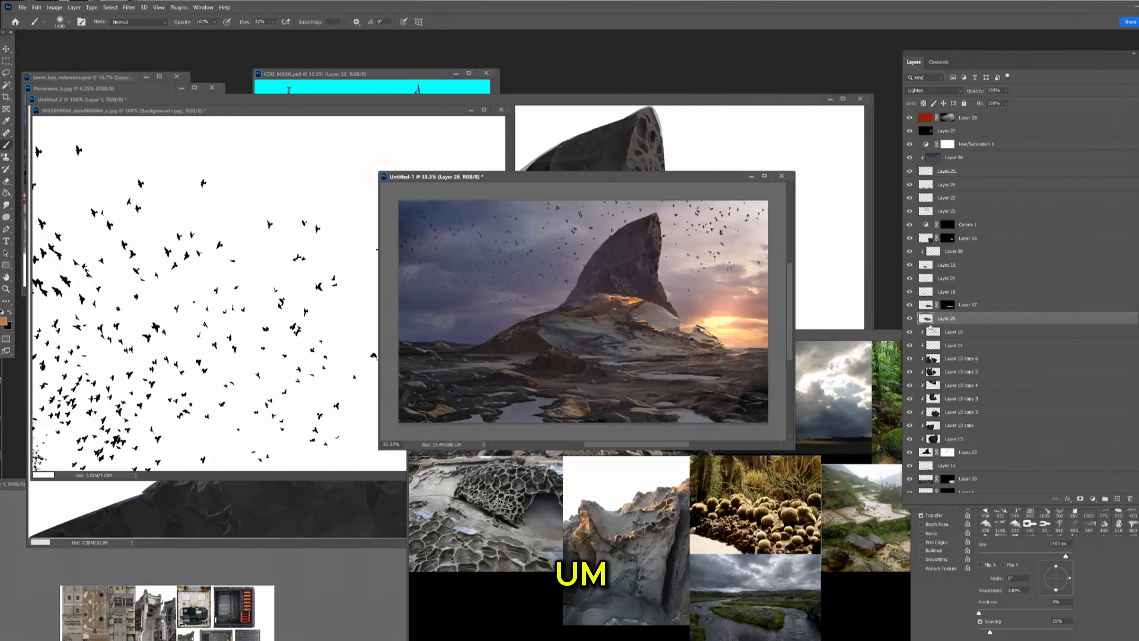
- Clip a Curves adjustment layer to the rock texture and lower the curve's highlights and midtones to darken it
click(1093, 498)
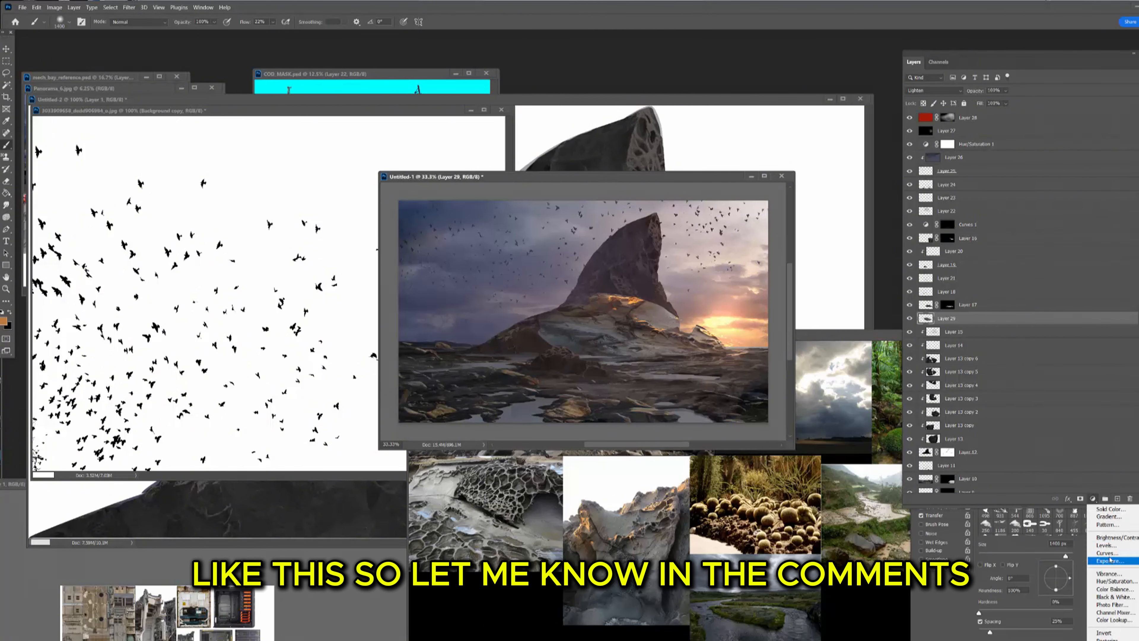
click(1108, 561)
alt+click(1050, 322)
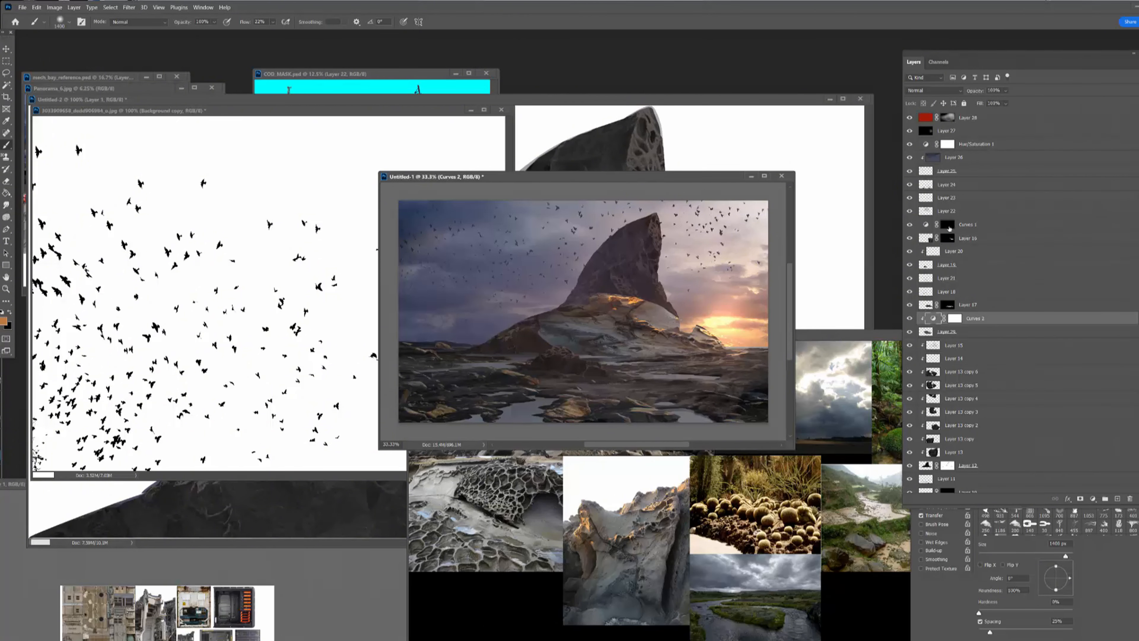
double_click(933, 319)
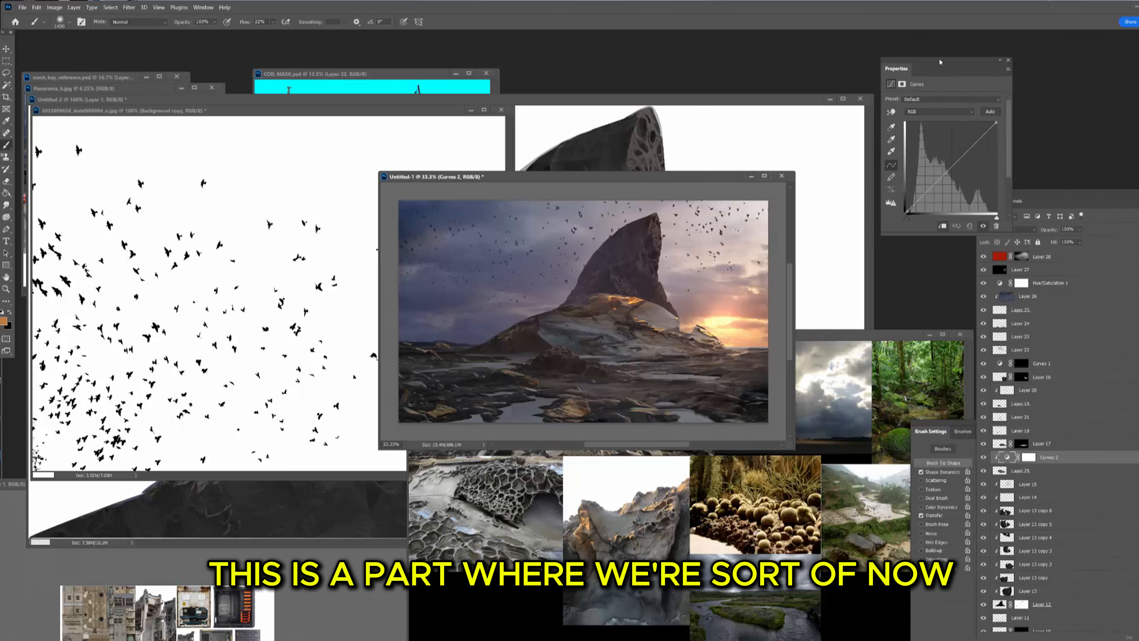
drag(973, 124, 973, 143)
drag(928, 177, 929, 186)
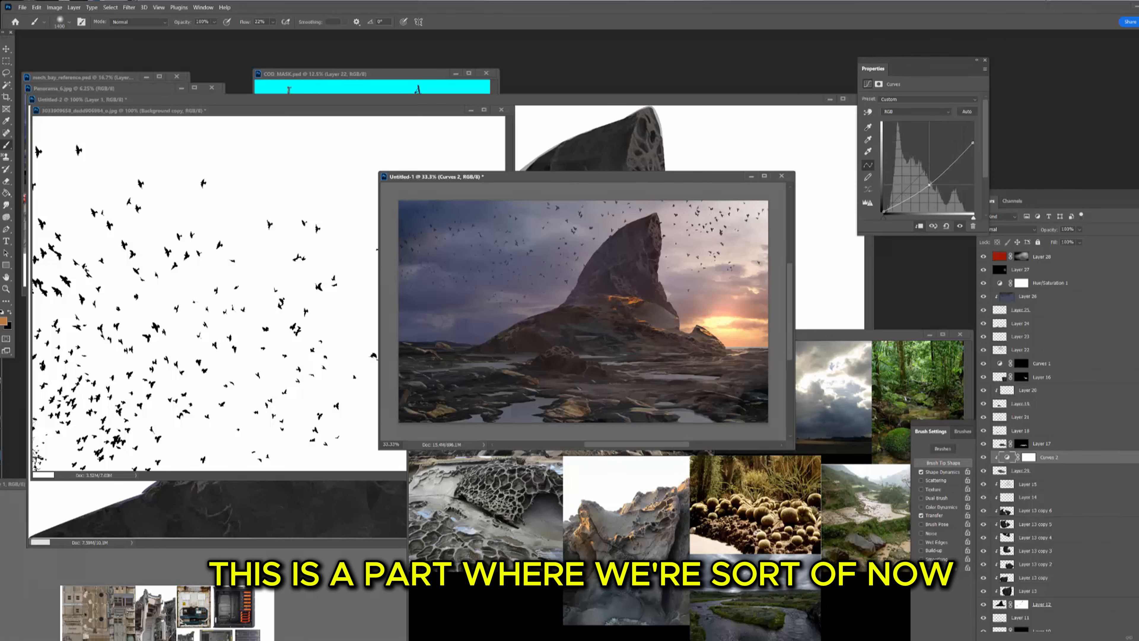
drag(973, 143, 973, 153)
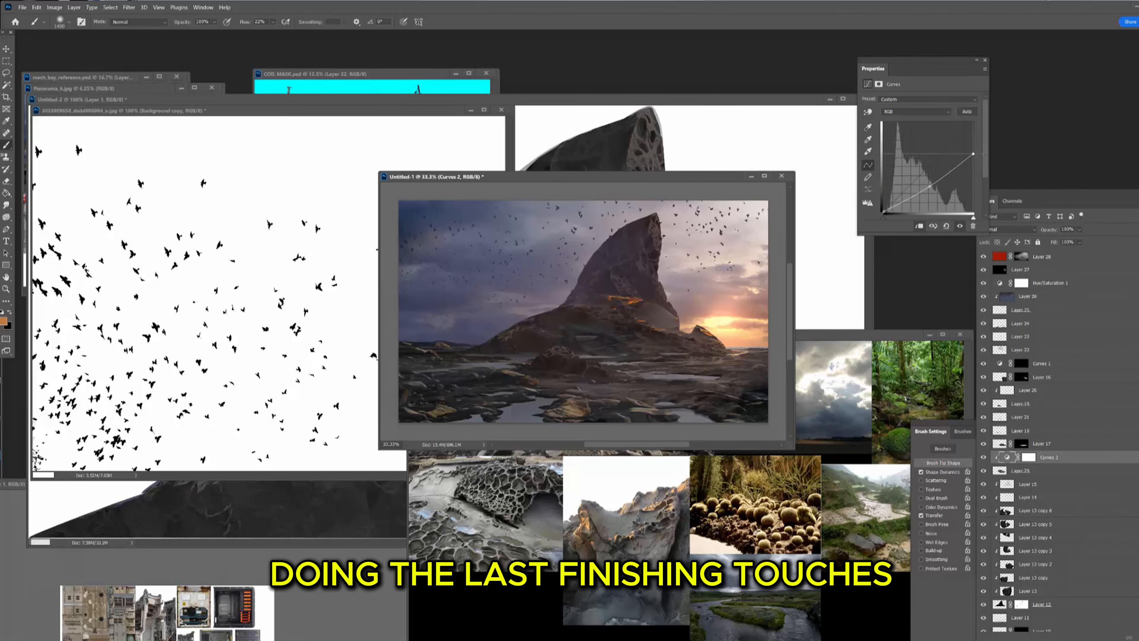
key(Return)
- Merge the clipped Curves adjustment into the rock texture layer
key(ctrl+plus)
key(ctrl+plus)
drag(879, 418, 589, 296)
key(v)
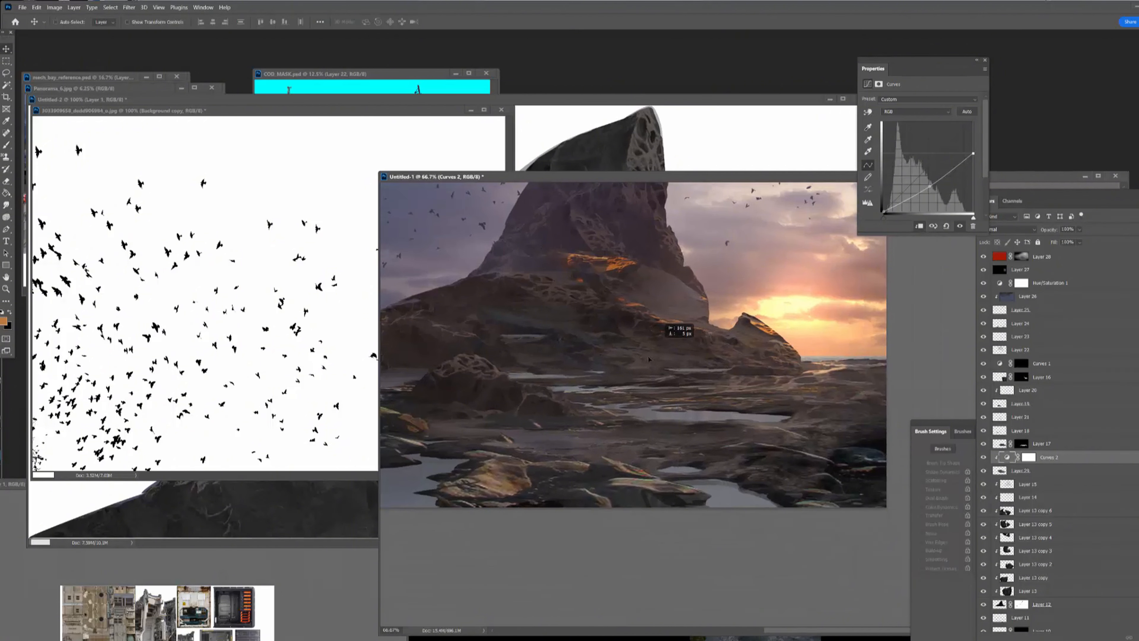
click(985, 60)
key(ctrl+e)
- Reposition and transform the merged rock texture to fit the slope at the base of the fin rock
mouse_move(733, 370)
mouse_down()
mouse_move(695, 360)
mouse_move(719, 359)
mouse_up()
key(ctrl+t)
mouse_move(839, 305)
mouse_down()
mouse_move(852, 302)
mouse_move(822, 311)
mouse_move(851, 307)
mouse_up()
drag(772, 326, 747, 334)
drag(866, 302, 865, 292)
mouse_move(755, 329)
mouse_down()
mouse_move(775, 320)
mouse_move(808, 334)
mouse_move(774, 326)
mouse_up()
key(Return)
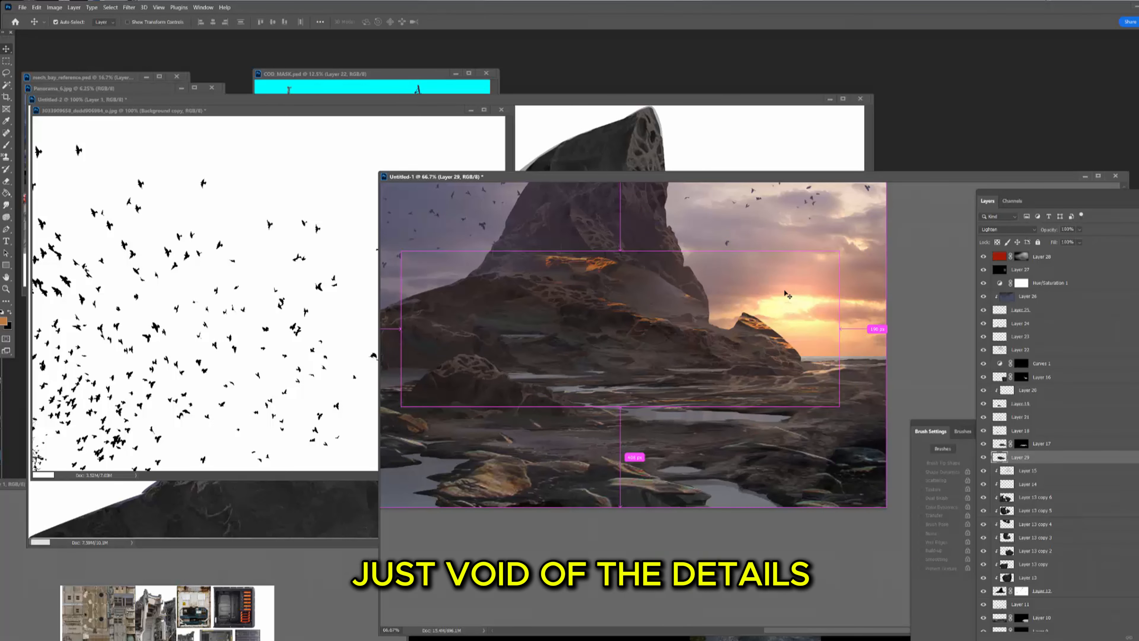
- Brighten the rock texture with Levels, setting the midtone input to 1.09
key(ctrl+l)
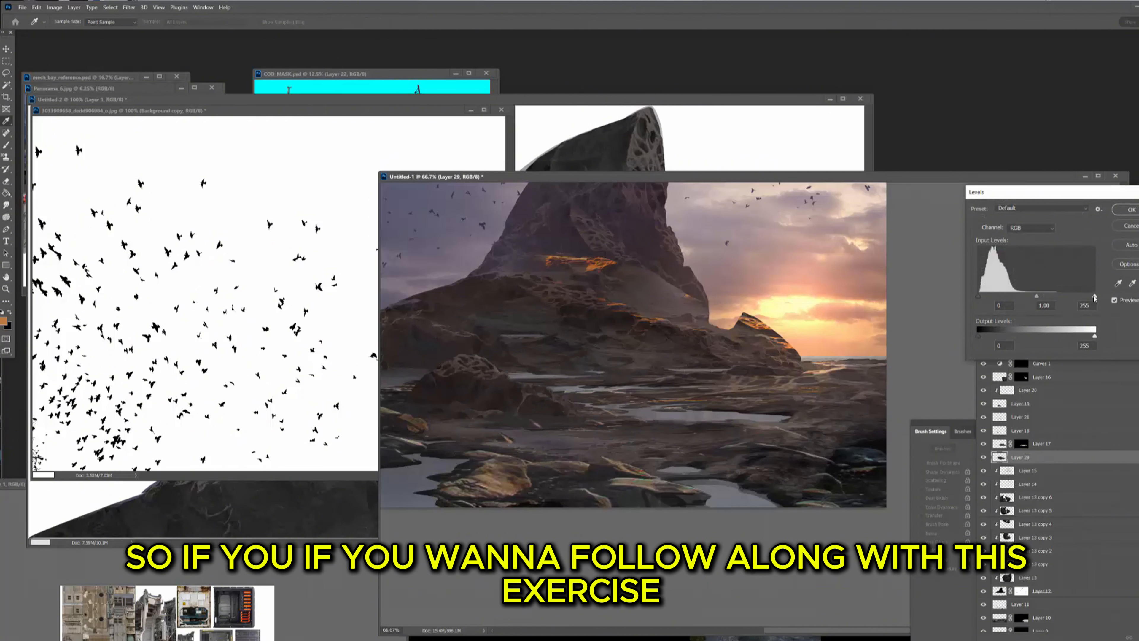
mouse_move(1094, 298)
mouse_down()
mouse_move(1077, 298)
mouse_move(1095, 297)
mouse_up()
drag(979, 296, 1033, 297)
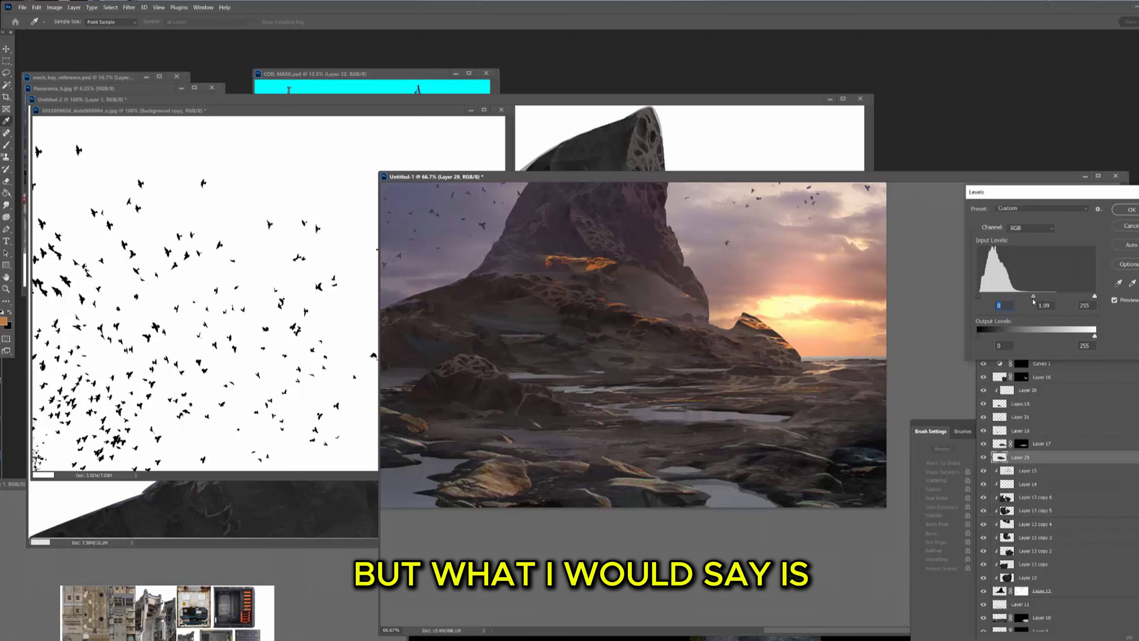
key(Return)
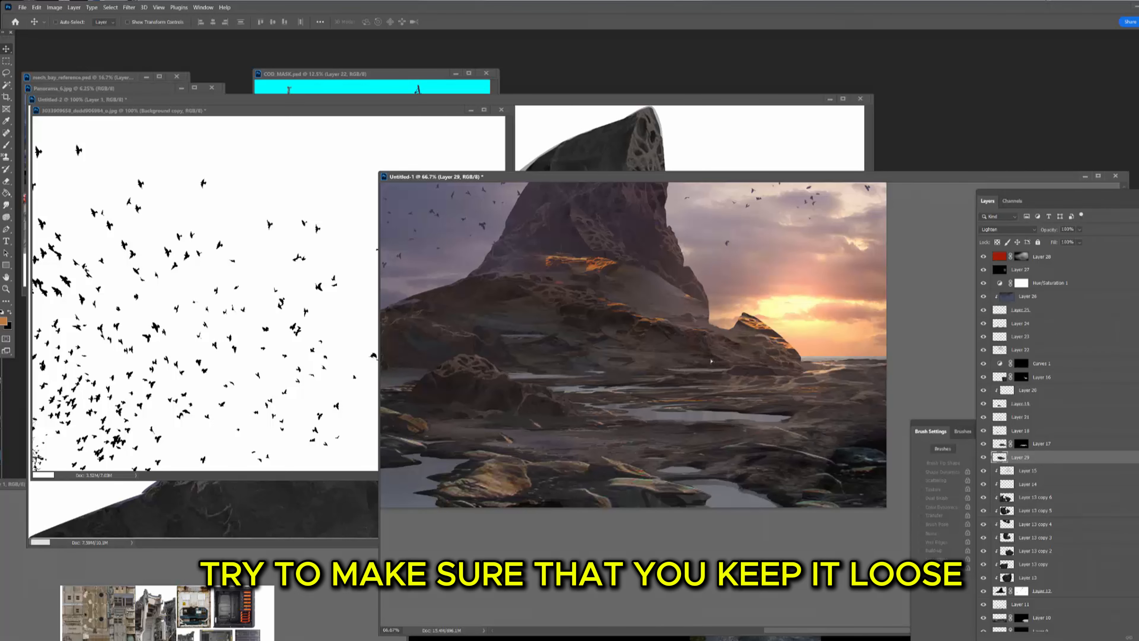
- Delete the rock texture layer from the scene
mouse_move(744, 359)
mouse_down()
mouse_move(716, 409)
mouse_move(747, 361)
mouse_move(763, 360)
mouse_move(753, 357)
mouse_up()
key(Delete)
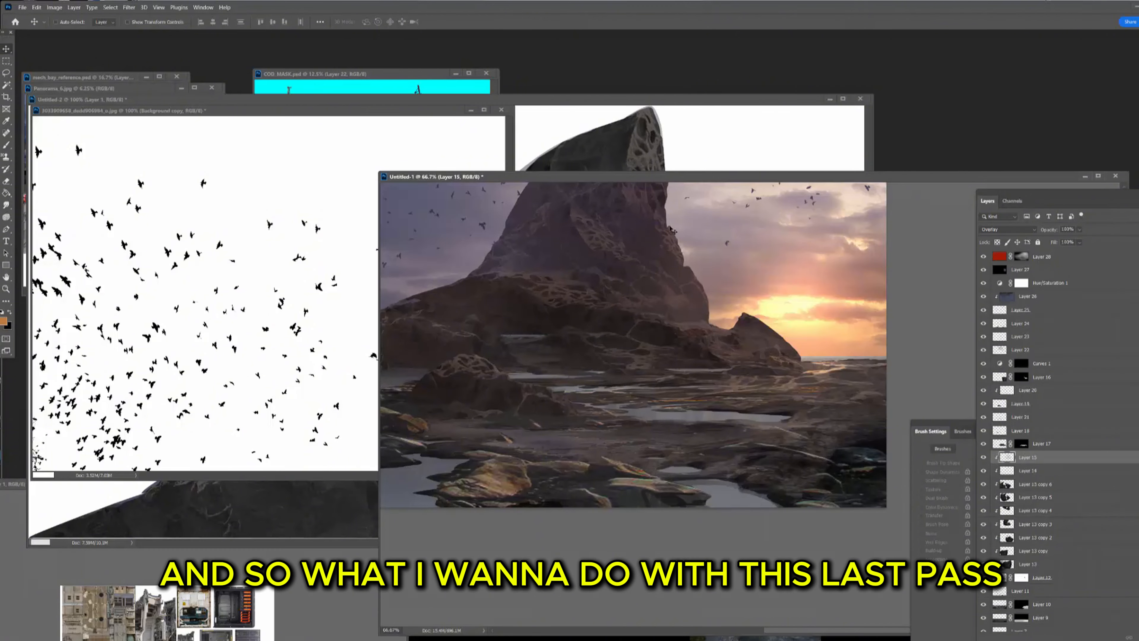
- Lasso a section of the textured rock in the reference document and bring it into the scene as a new layer
key(ctrl+Tab)
key(ctrl+plus)
key(ctrl+plus)
key(ctrl+plus)
key(ctrl+d)
key(l)
drag(547, 307, 721, 234)
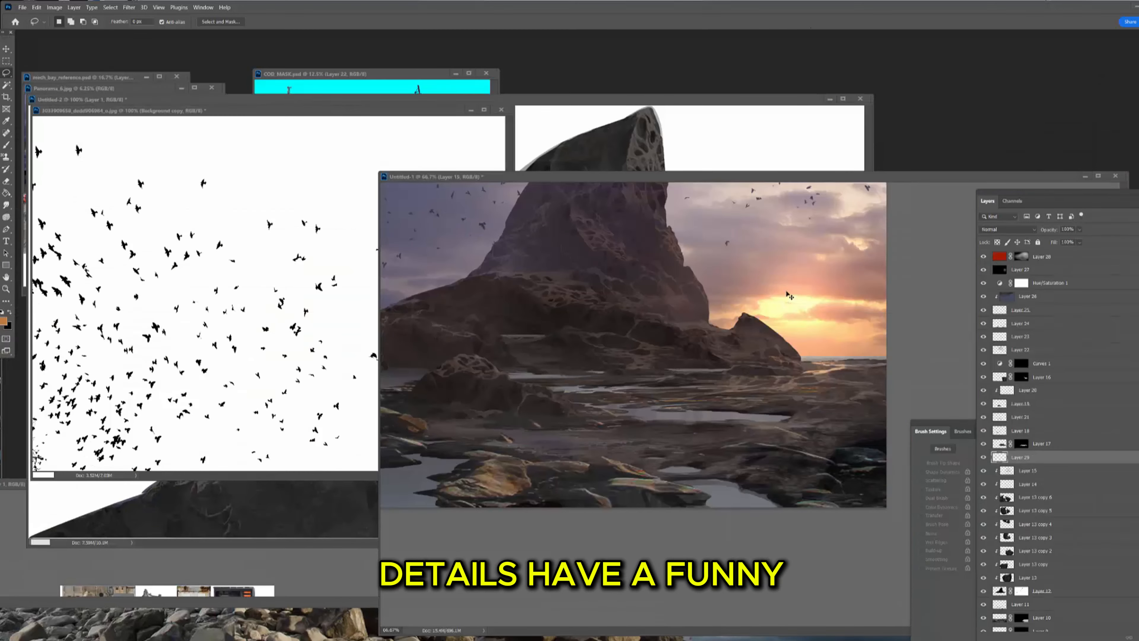
- Scale and position the new rock section across the base of the fin rock and set its blend mode to Lighten
key(ctrl+t)
drag(800, 198, 851, 310)
key(Return)
key(ctrl+t)
drag(634, 298, 602, 337)
key(Return)
click(994, 229)
click(994, 288)
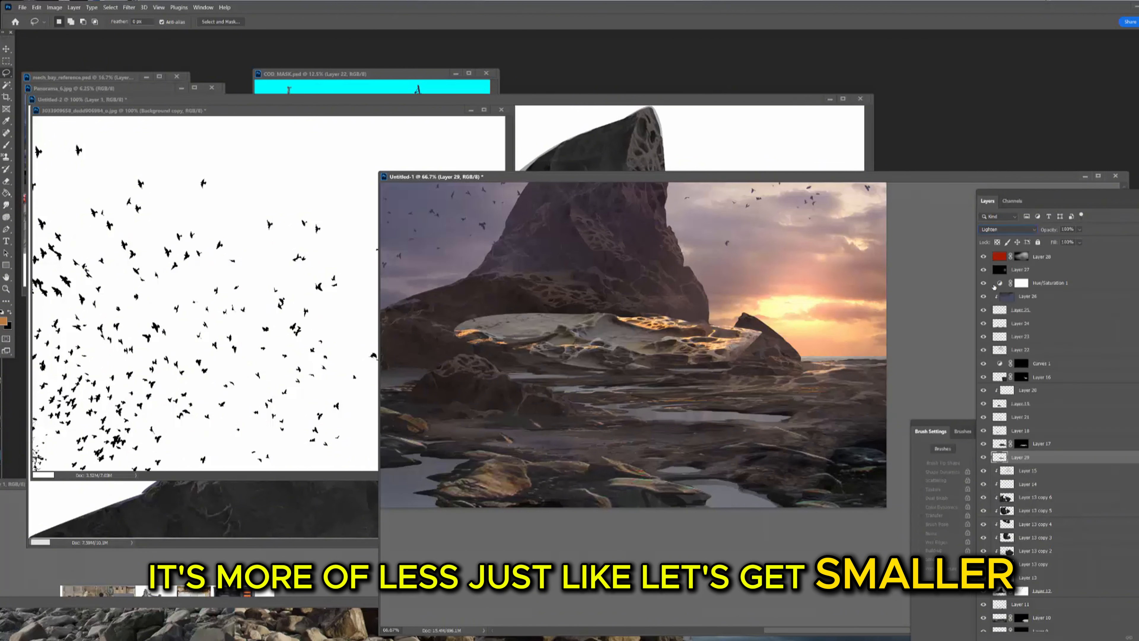
- Darken the new rock section by pulling down its Curves midtones and reduce its saturation to -57
key(ctrl+m)
drag(1138, 110, 1124, 198)
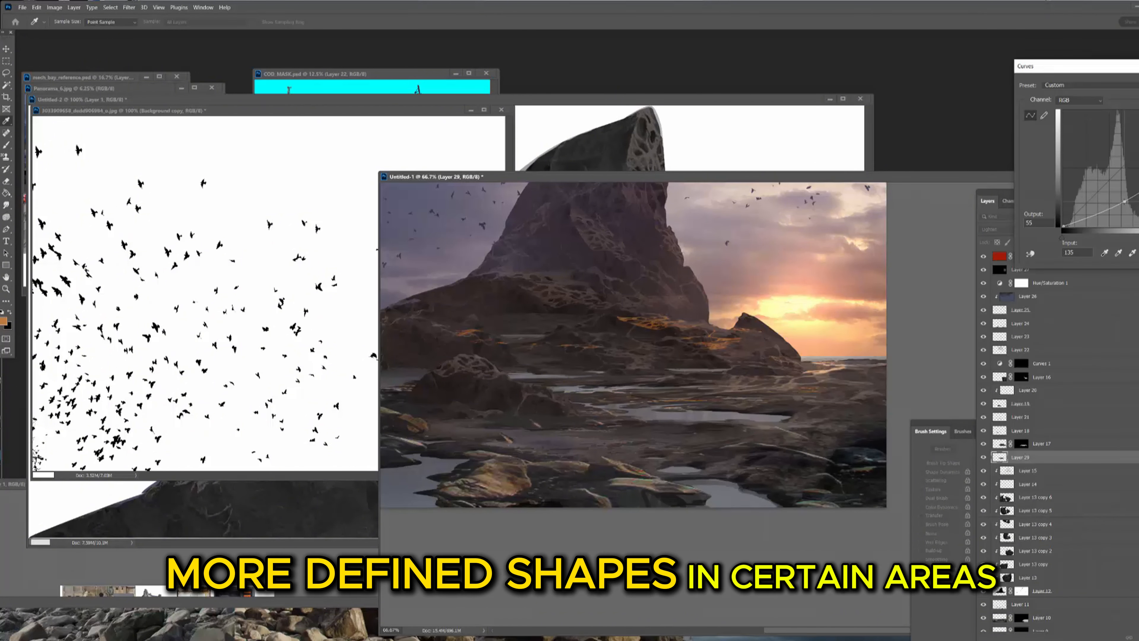
key(Return)
key(ctrl+u)
drag(977, 176, 951, 182)
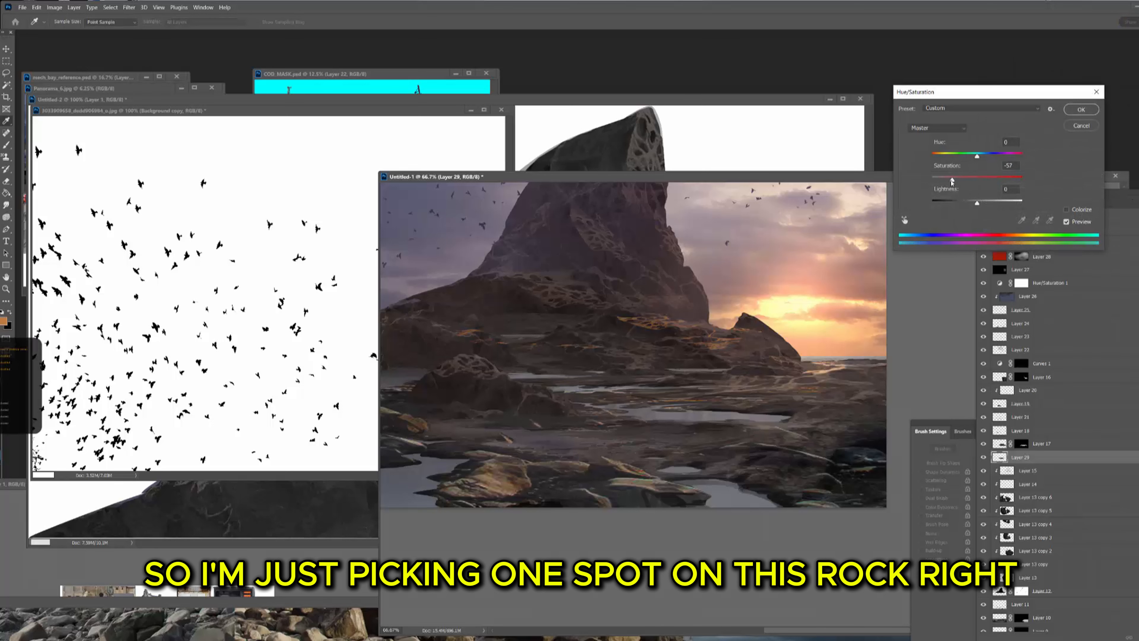
key(Return)
- Brighten the rock section's highlights with Levels, lowering the white input level to 196
key(l)
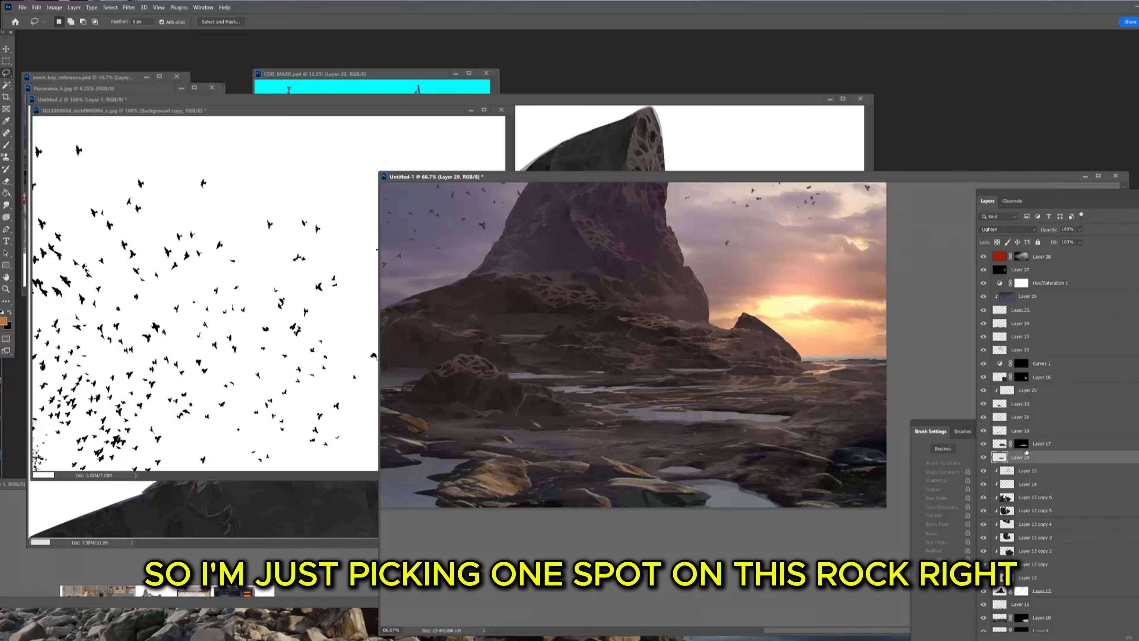
key(ctrl+l)
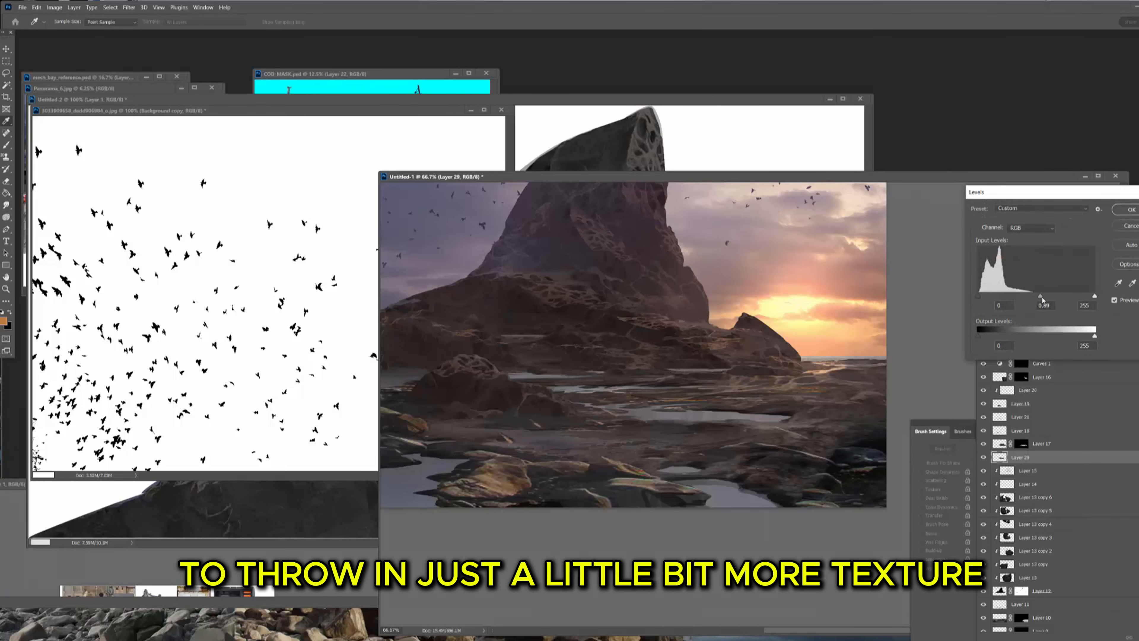
drag(1043, 300, 1036, 298)
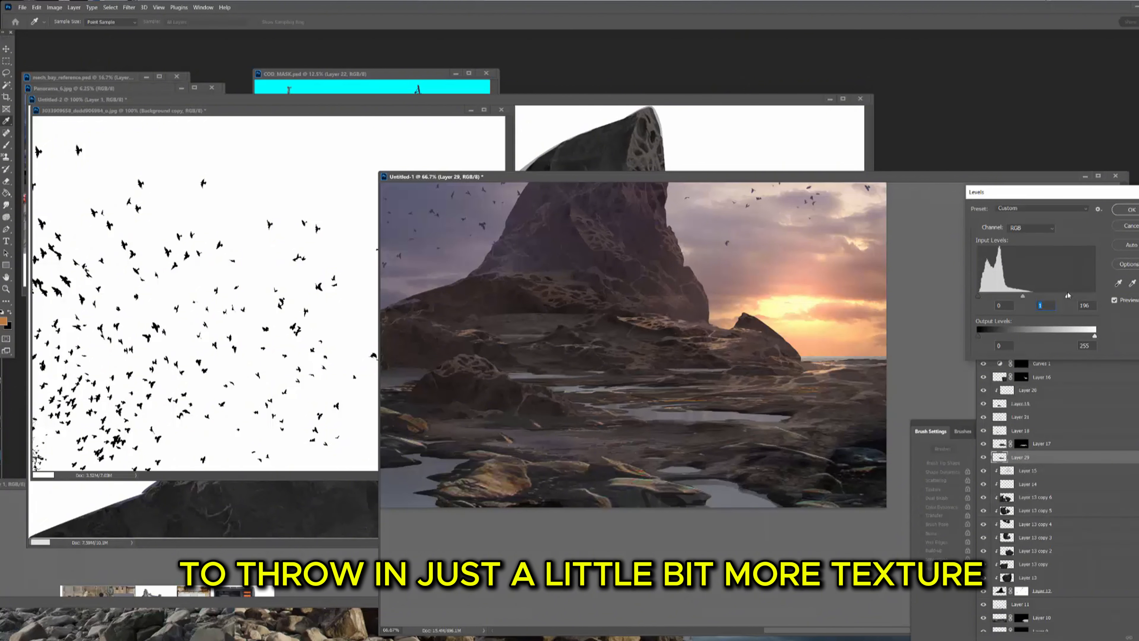
key(Return)
- Squash the rock section slightly and rotate it about 7 degrees to follow the slope of the base
key(ctrl+t)
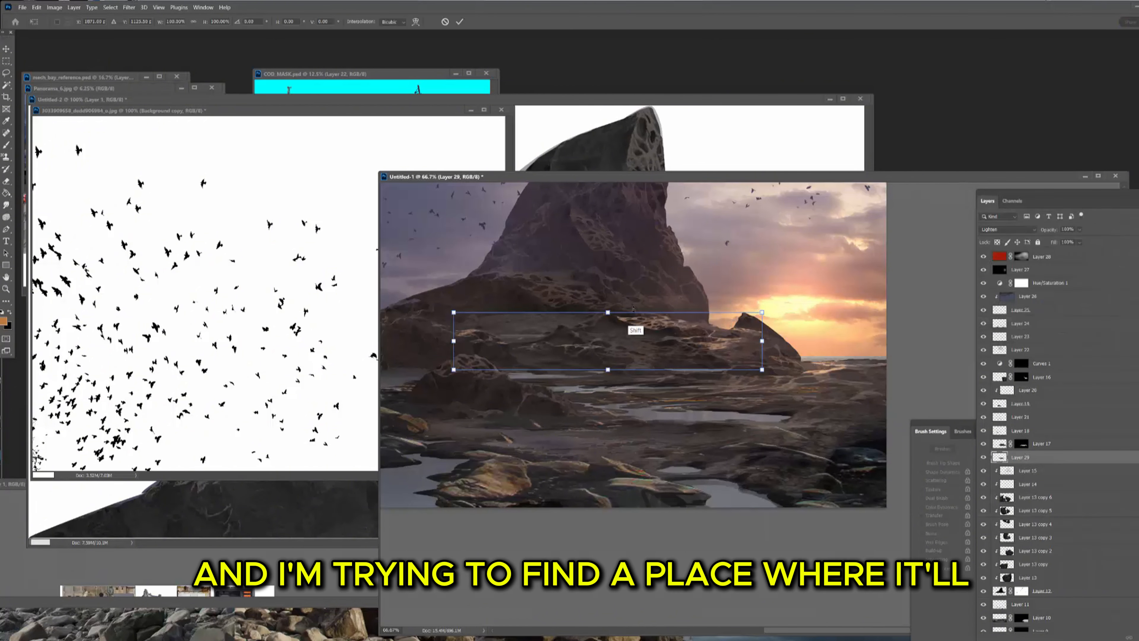
drag(608, 309, 604, 319)
mouse_move(713, 349)
mouse_down()
mouse_move(698, 359)
mouse_move(756, 380)
mouse_move(705, 347)
mouse_move(726, 357)
mouse_up()
key(Return)
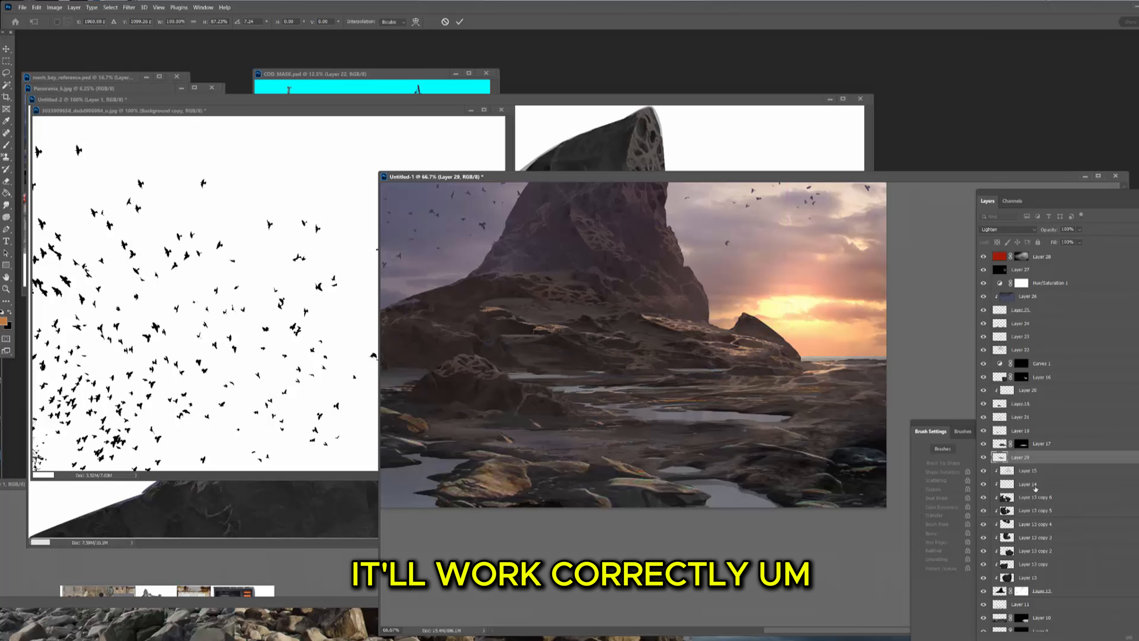
- Add a layer mask to the rock section and invert it to black to hide the texture
key(F2)
key(b)
key(ctrl+i)
- Paint the rock texture back in through its mask along the base ridge and lower the layer's Fill to about 65%
key(bracketright)
key(bracketright)
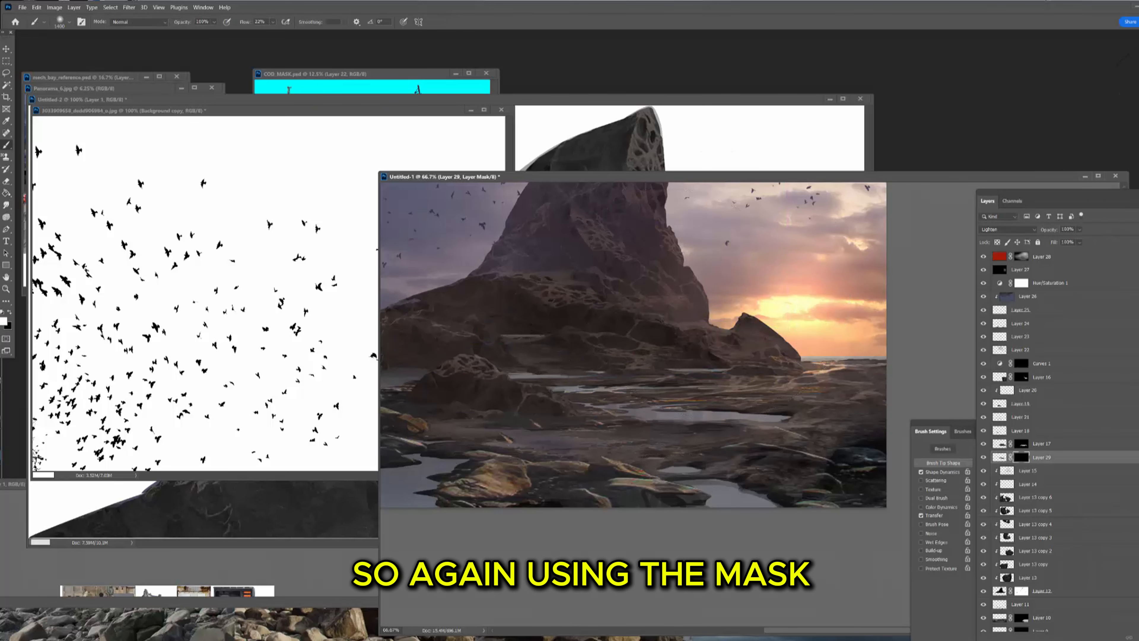
key(bracketright)
key(bracketright)
key(bracketright)
key(bracketright)
mouse_move(654, 319)
mouse_down()
mouse_move(678, 327)
mouse_move(664, 323)
mouse_up()
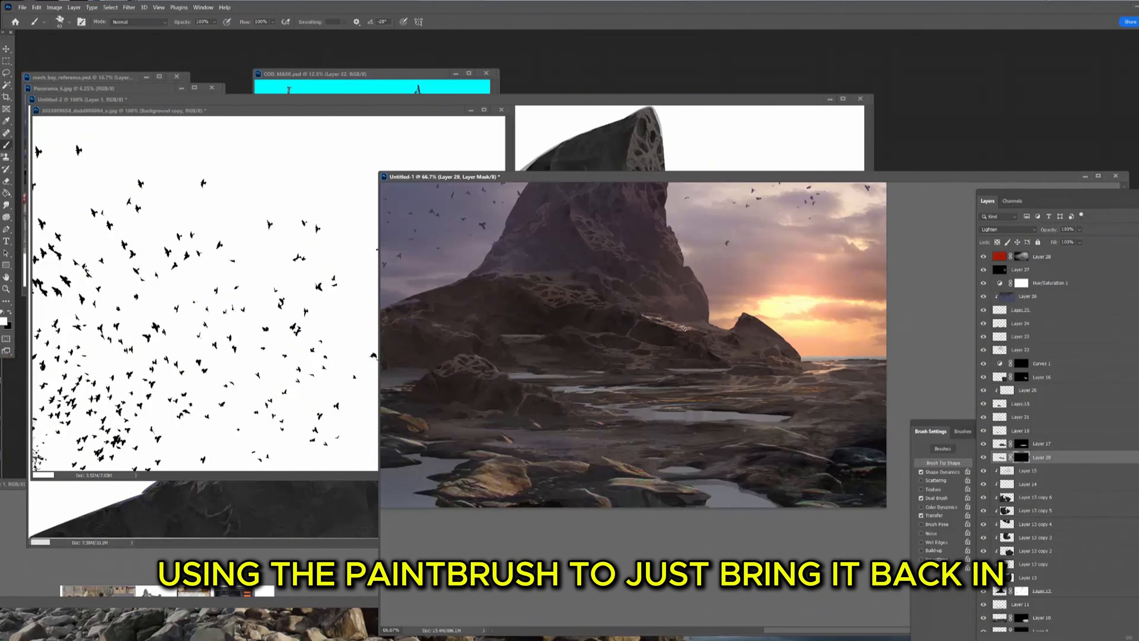
key(bracketleft)
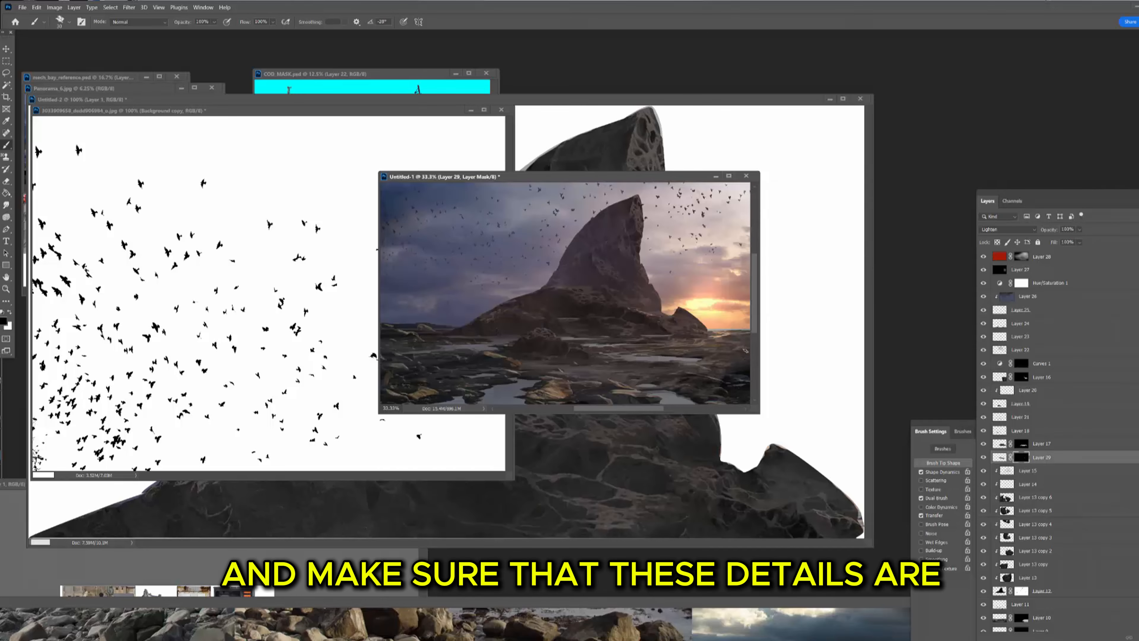
click(1000, 457)
click(1079, 242)
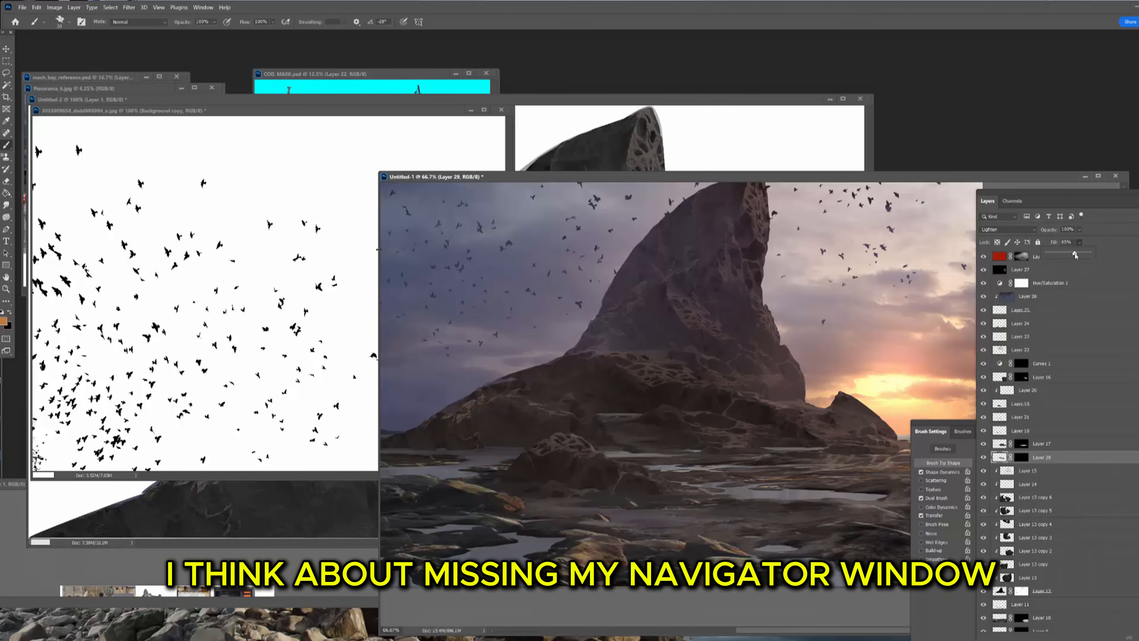
- Add a new layer above the masked rock section and paint small highlights on the ridge with a color sampled from the rock
key(ctrl+shift+alt+n)
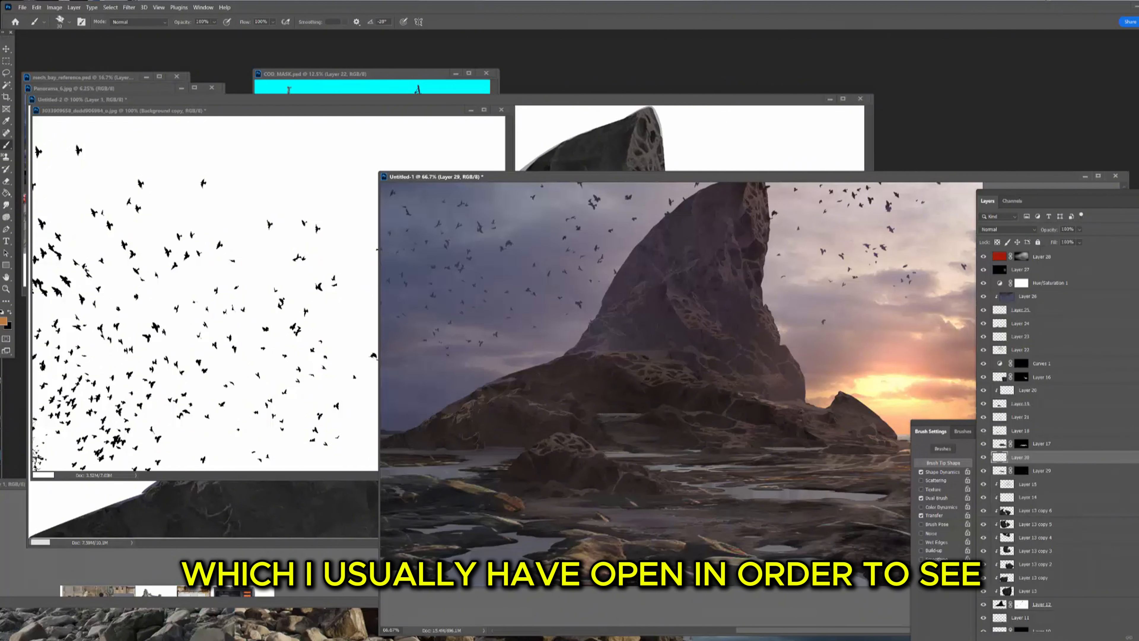
key(ctrl+plus)
key(ctrl+plus)
drag(702, 381, 385, 310)
alt+click(635, 312)
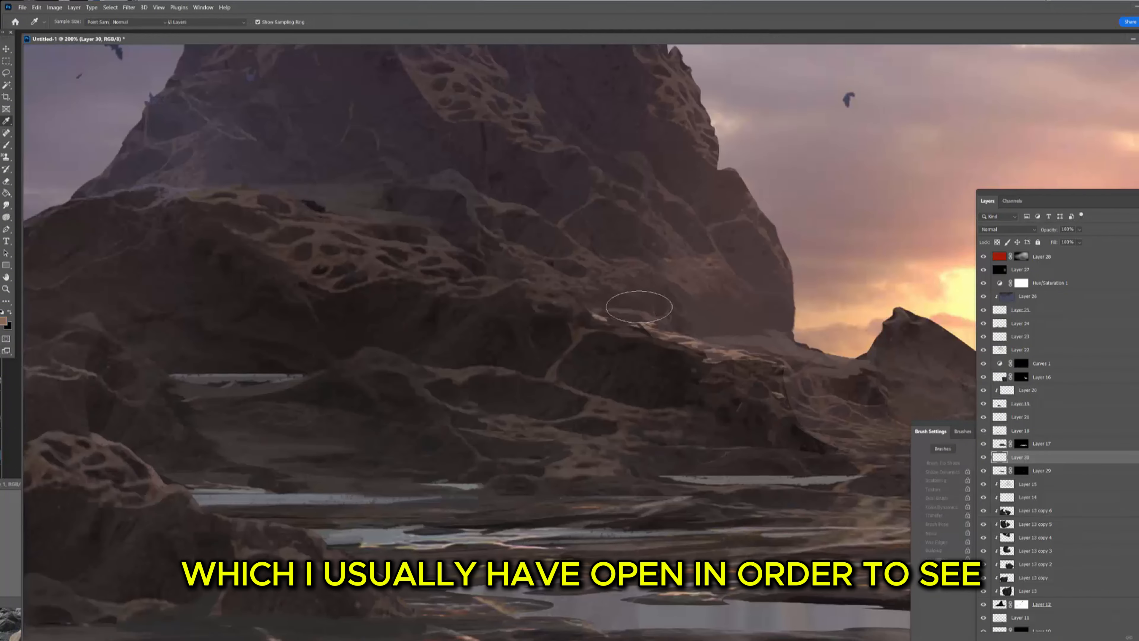
key([)
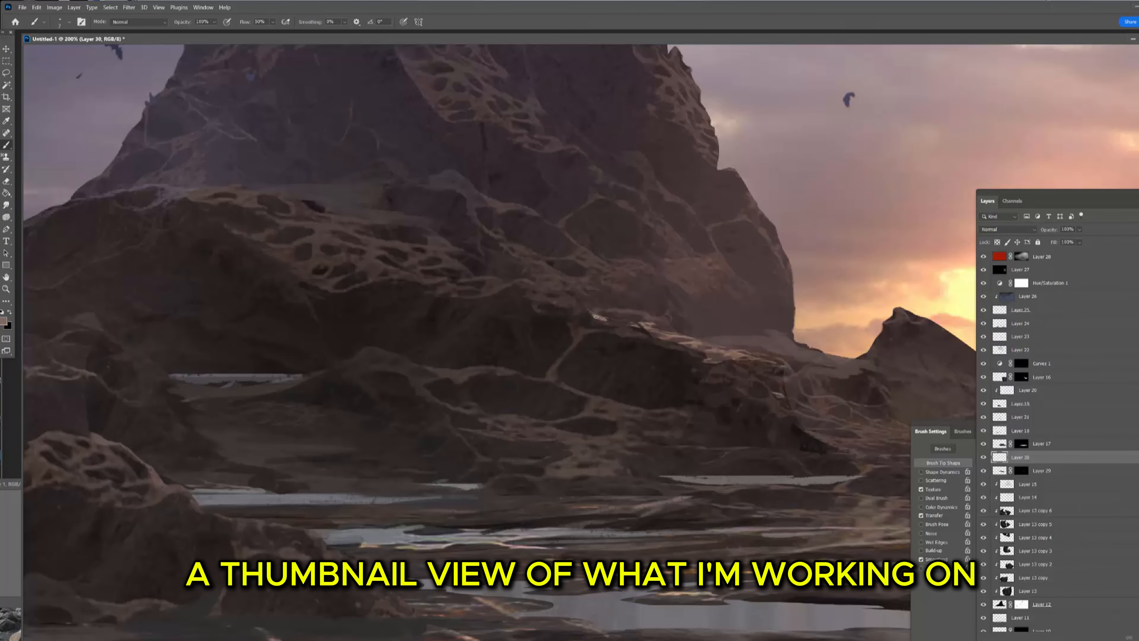
- Add a new layer at the top of the stack and paint fine specular details along the base ridge with colors sampled from the rocks
key(alt+shift+bracketright)
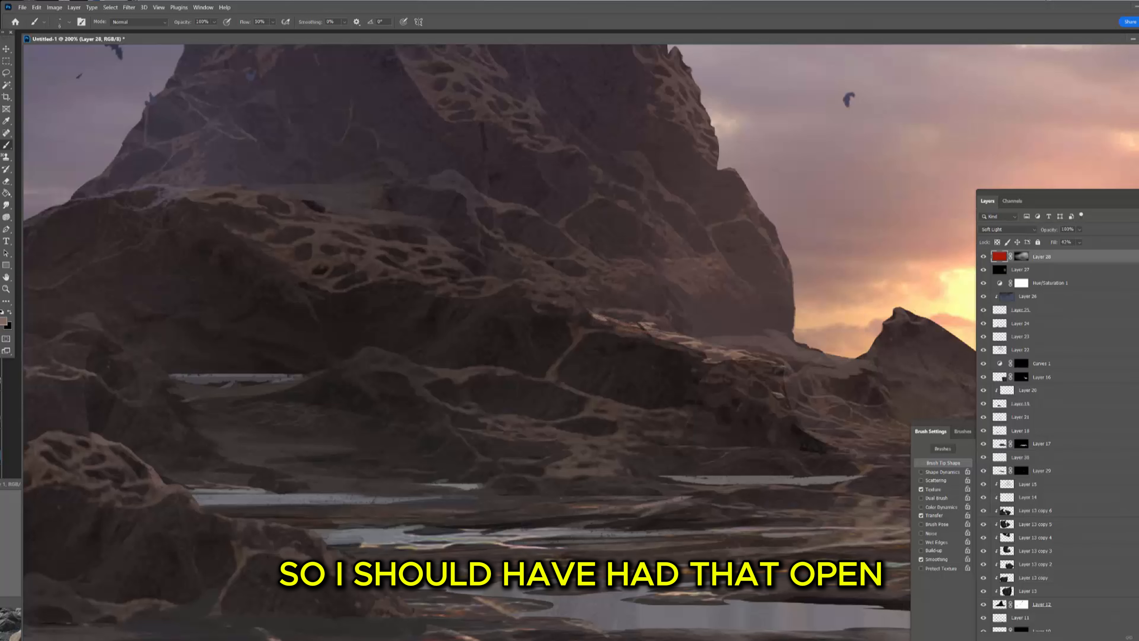
key(ctrl+shift+alt+n)
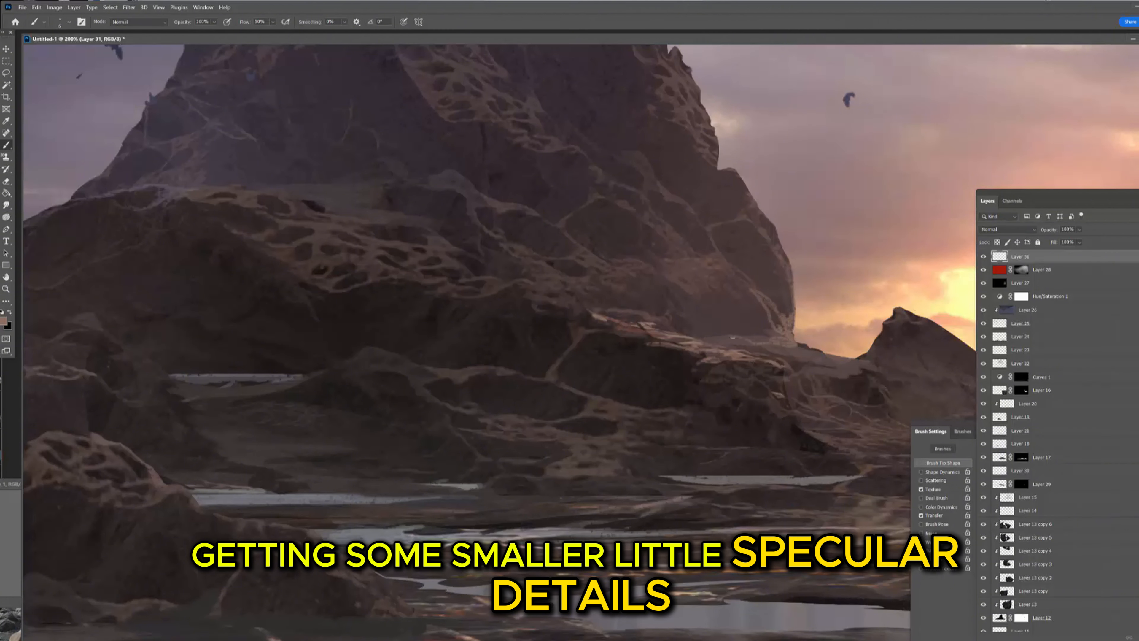
alt+click(761, 316)
mouse_move(771, 318)
mouse_down()
mouse_move(790, 342)
mouse_move(748, 346)
mouse_up()
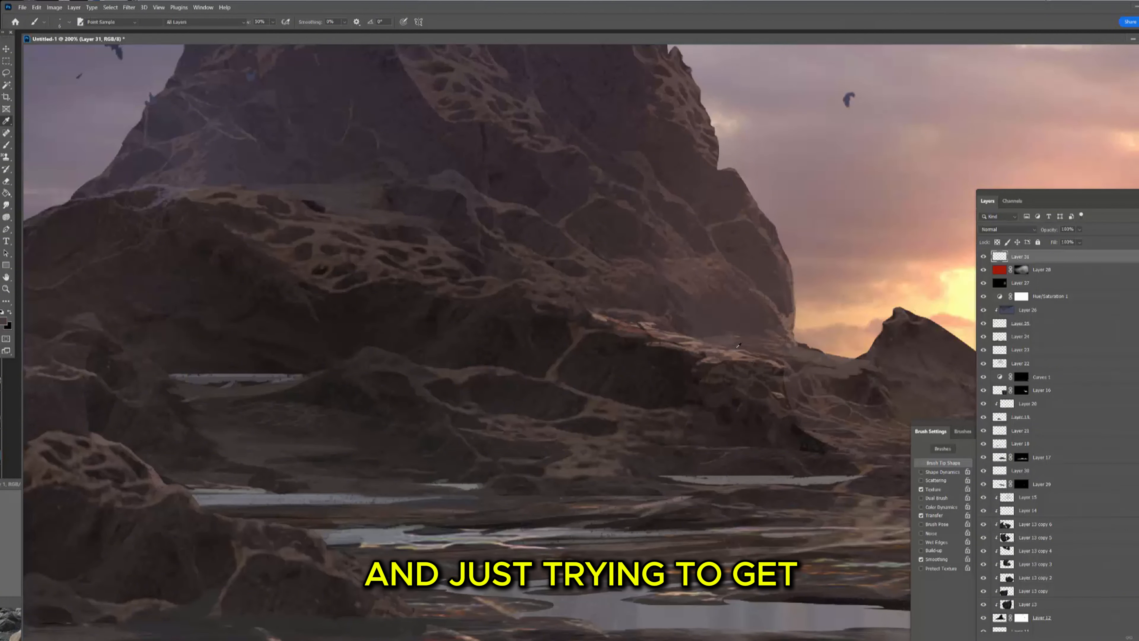
alt+click(738, 344)
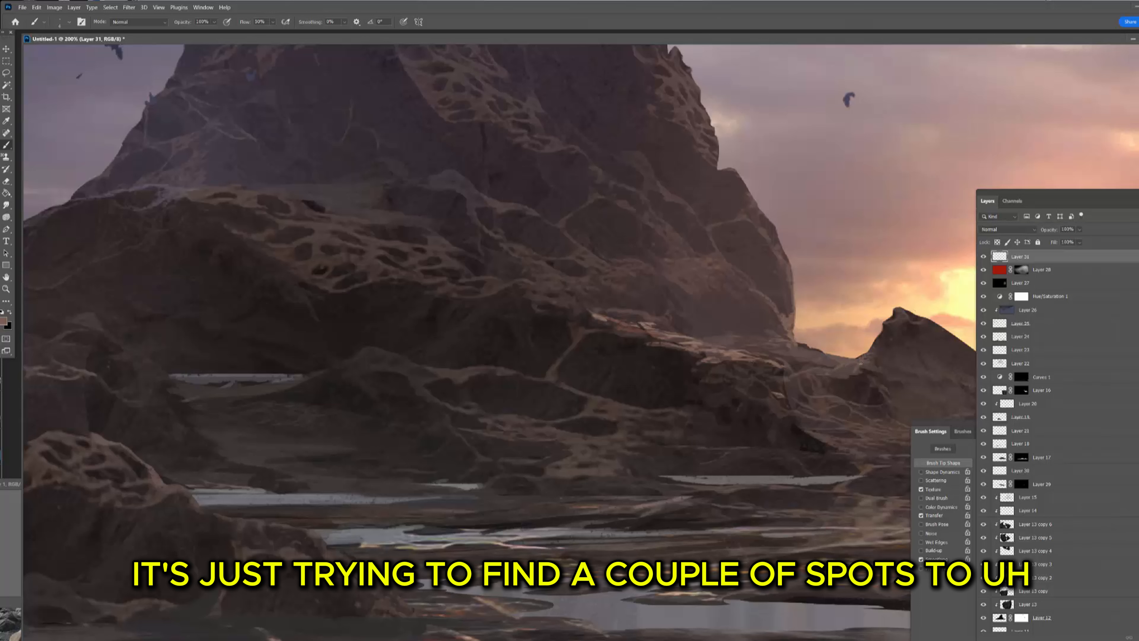
alt+click(863, 365)
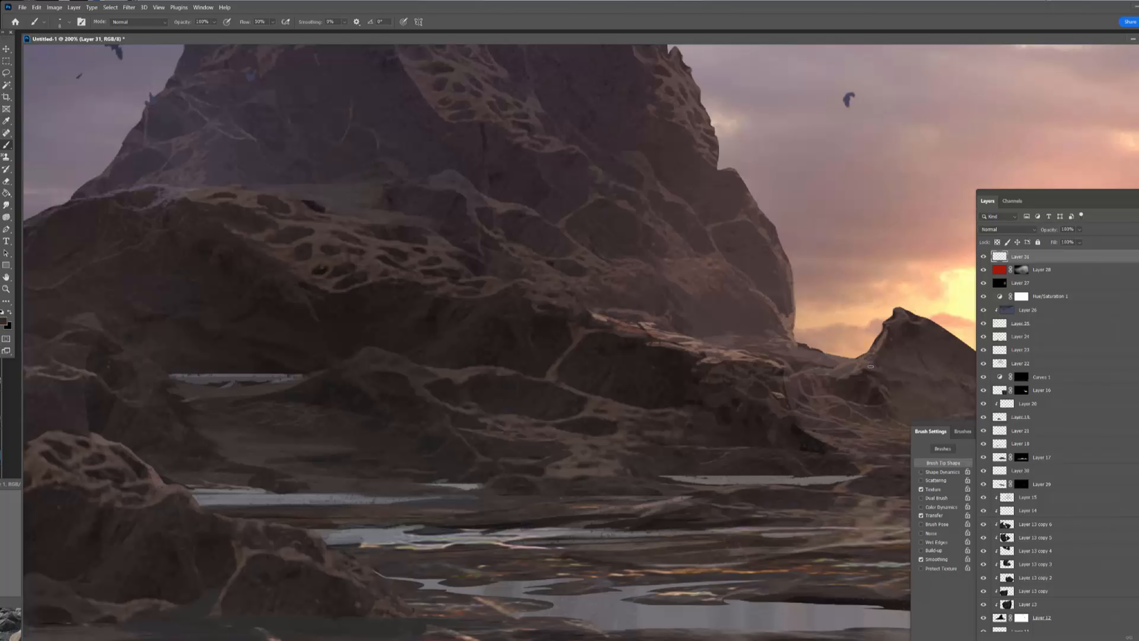
alt+click(691, 357)
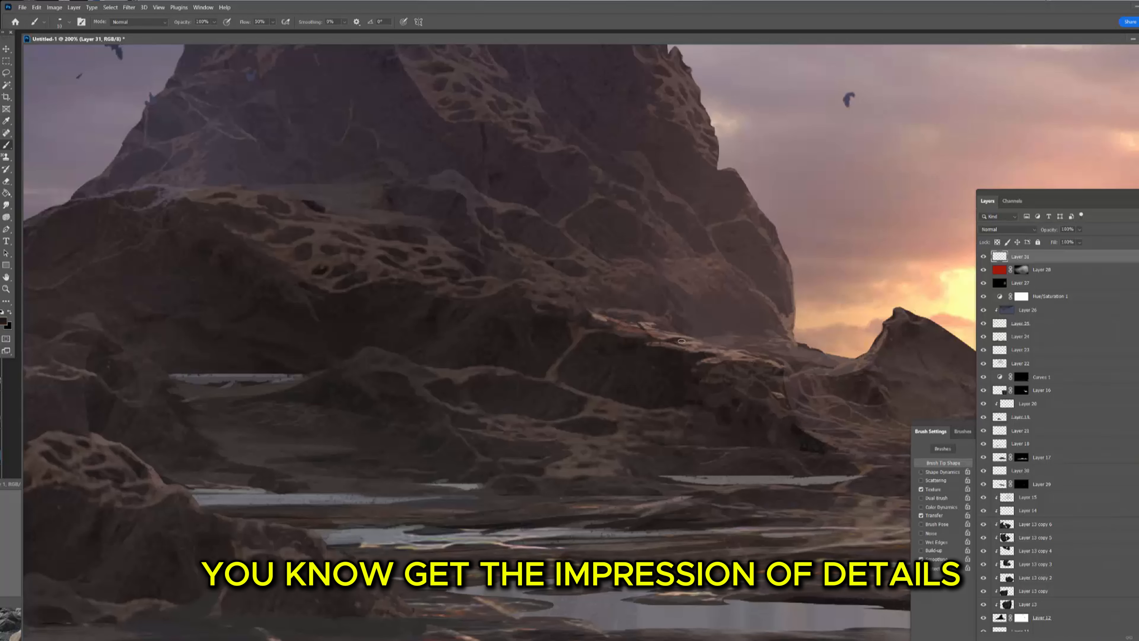
drag(651, 341, 607, 326)
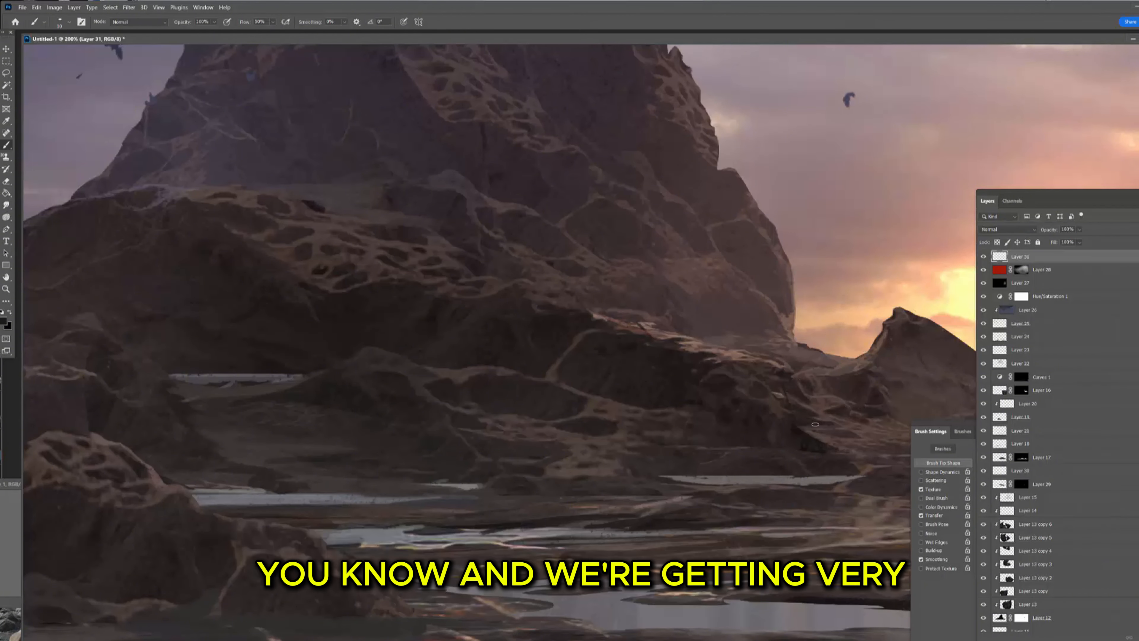
- Sample a light color at the waterline beside the small rock and reduce the brush size for fine highlights
key(ctrl+minus)
key(ctrl+minus)
key(ctrl+minus)
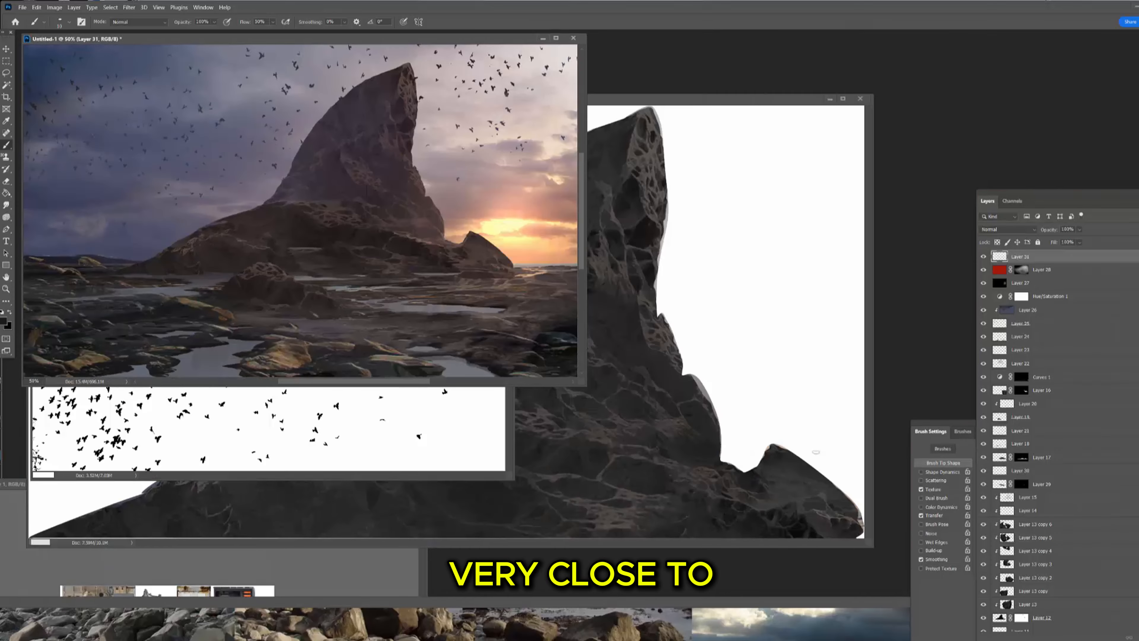
key(ctrl+plus)
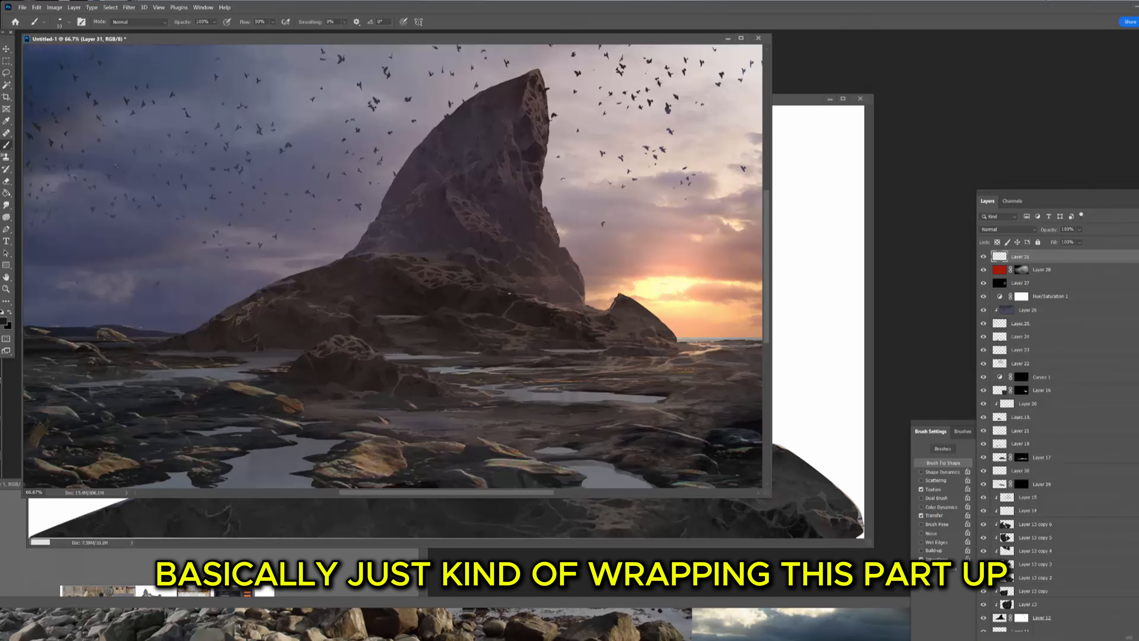
alt+click(701, 348)
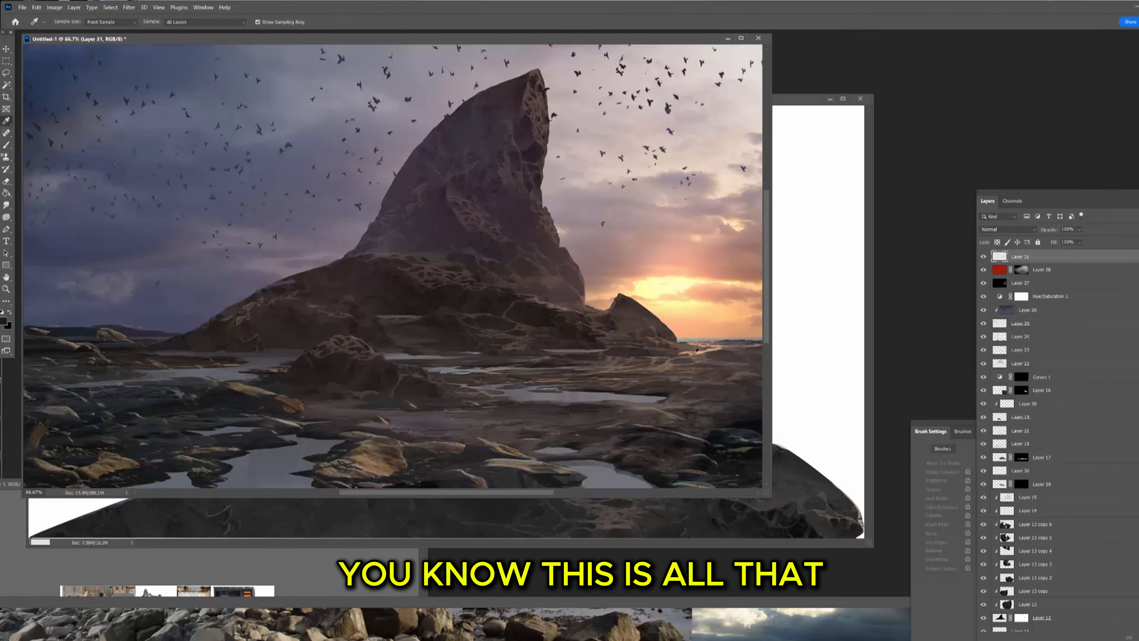
key(bracketleft)
key(bracketleft)
key(bracketleft)
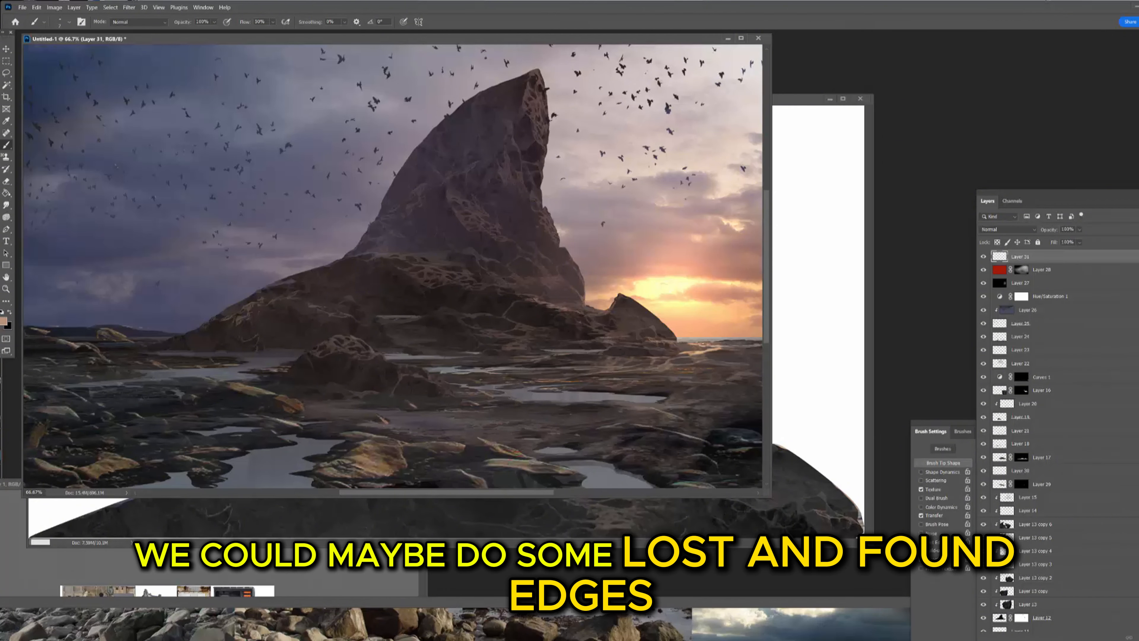
key(i)
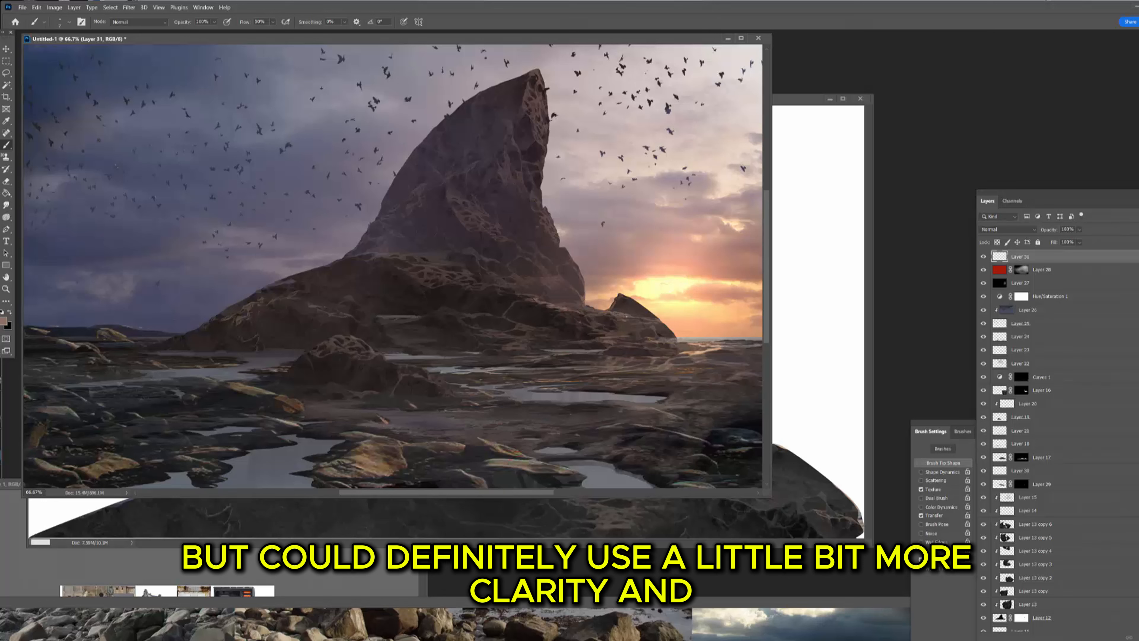
- Add a new layer in Lighten mode and brush a soft glow over the small rock with a larger brush
key(ctrl+shift+alt+n)
click(1007, 230)
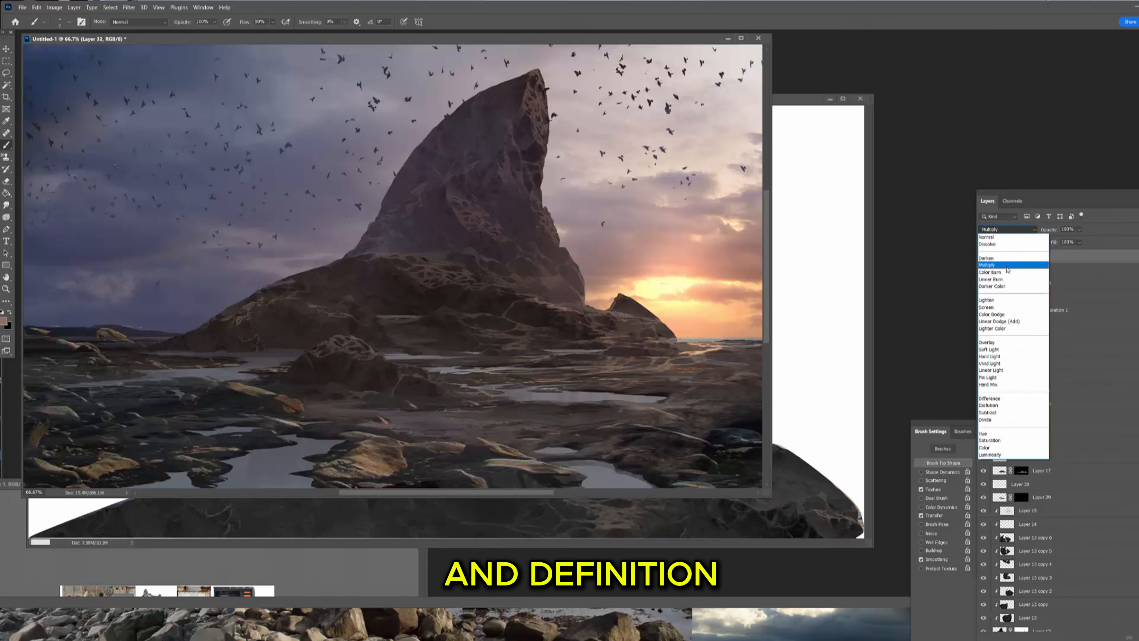
click(1001, 298)
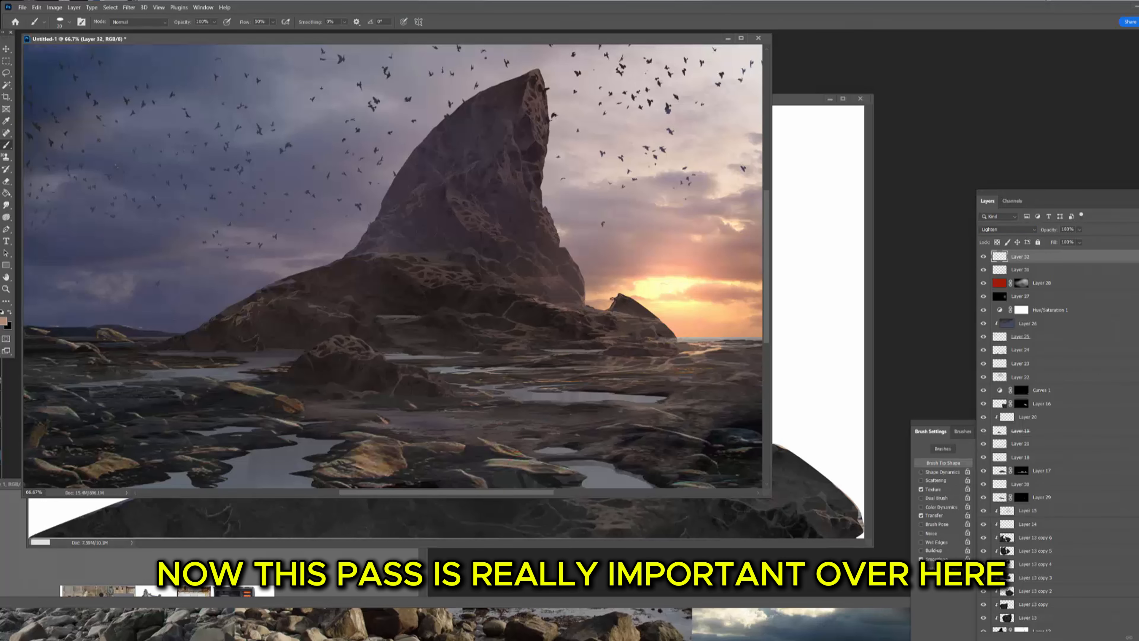
key(bracketright)
key(bracketright)
key(bracketright)
drag(611, 308, 639, 308)
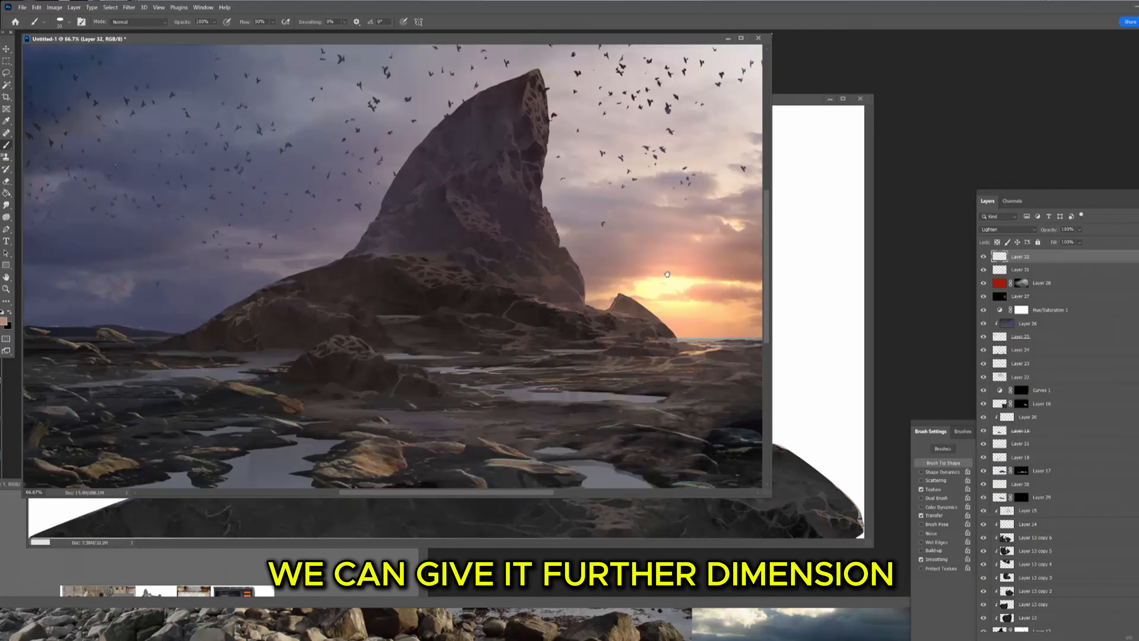
- Add another new layer and paint small highlights at the foot of the small rock with a color sampled from the nearby horizon
key(ctrl+1)
key(ctrl+alt+shift+n)
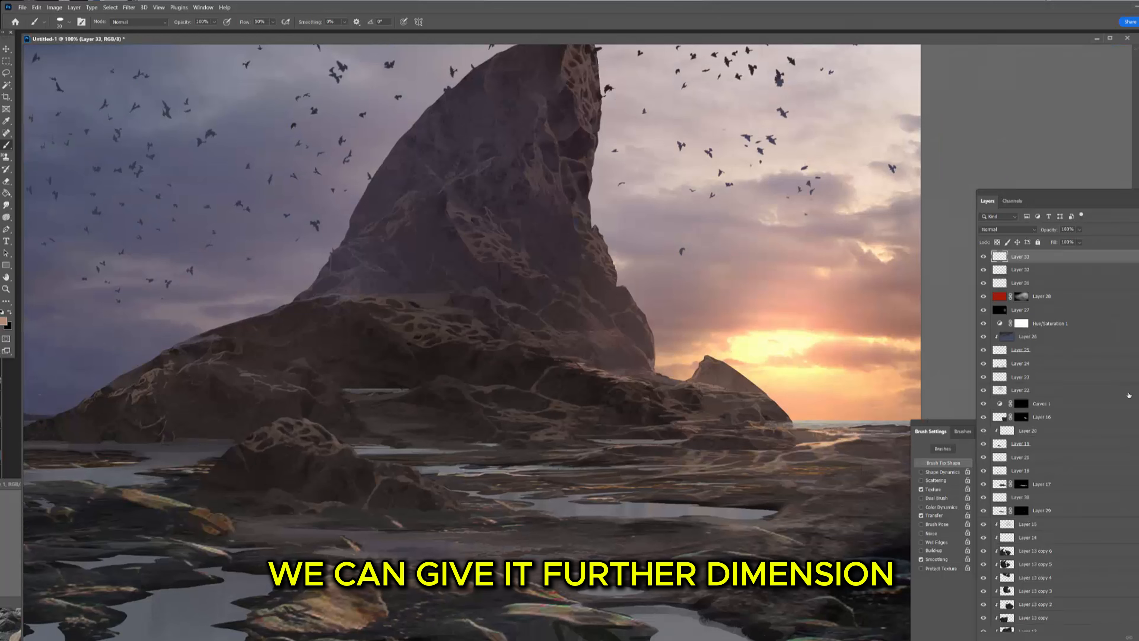
alt+click(817, 422)
key(bracketleft)
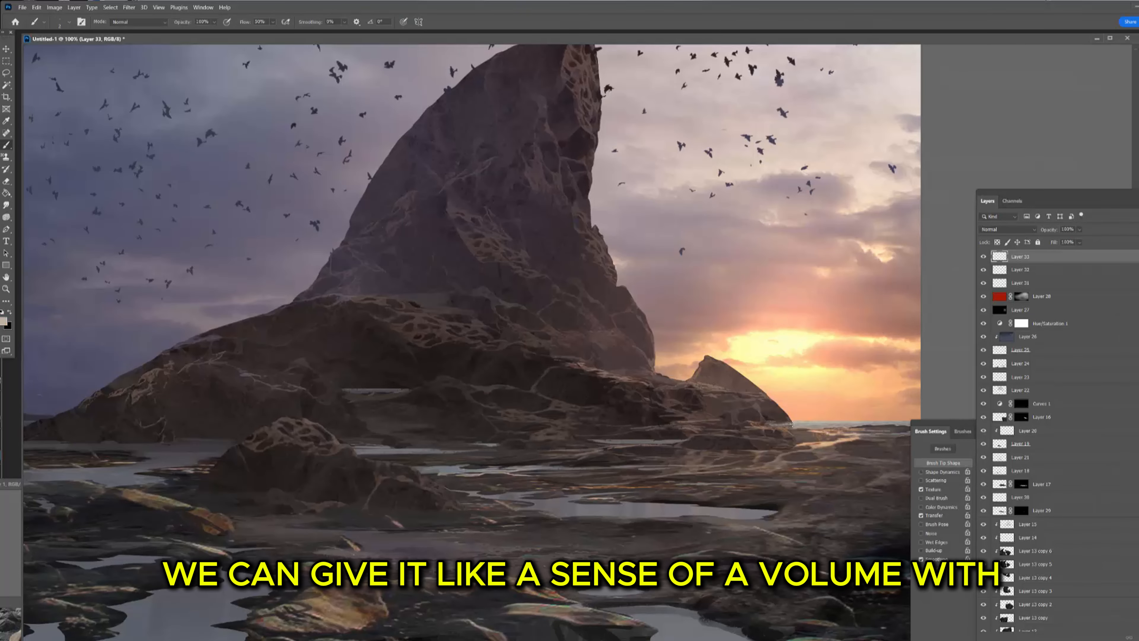
drag(763, 424, 751, 426)
key(bracketright)
- Review the whole painting at 50% and move its window clear of the bird reference image
key(ctrl+minus)
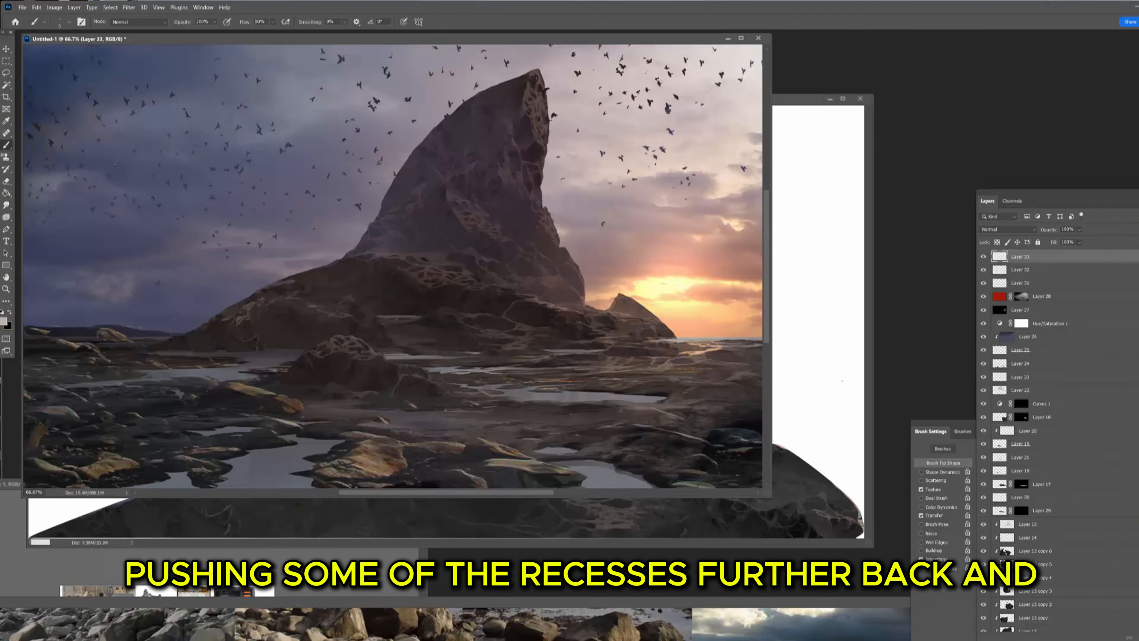
key(ctrl+minus)
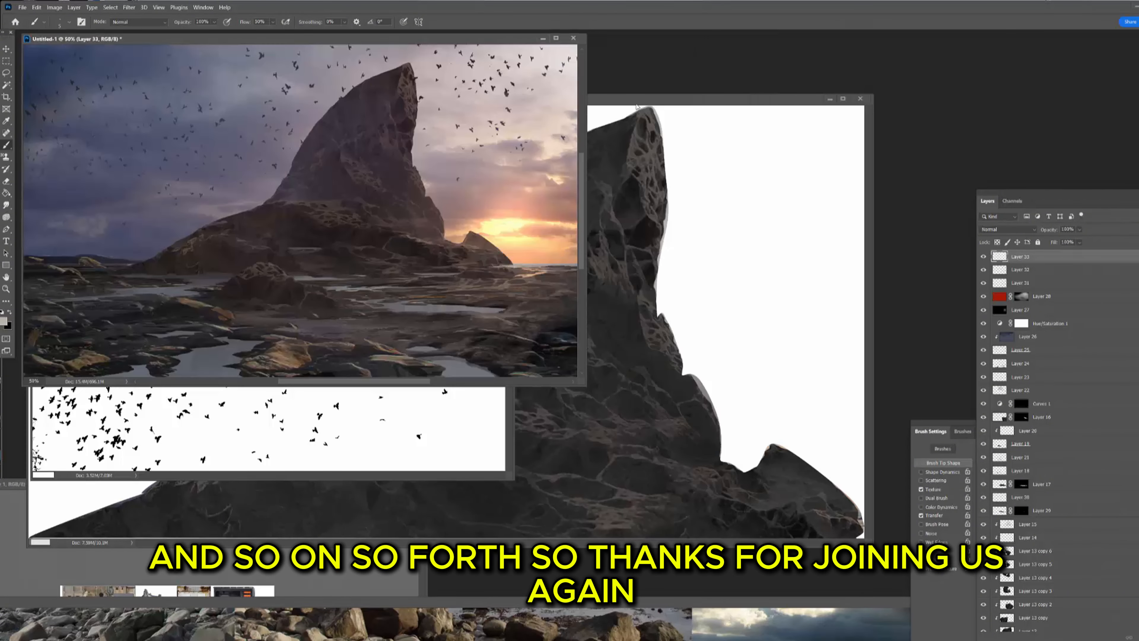
drag(490, 39, 775, 162)
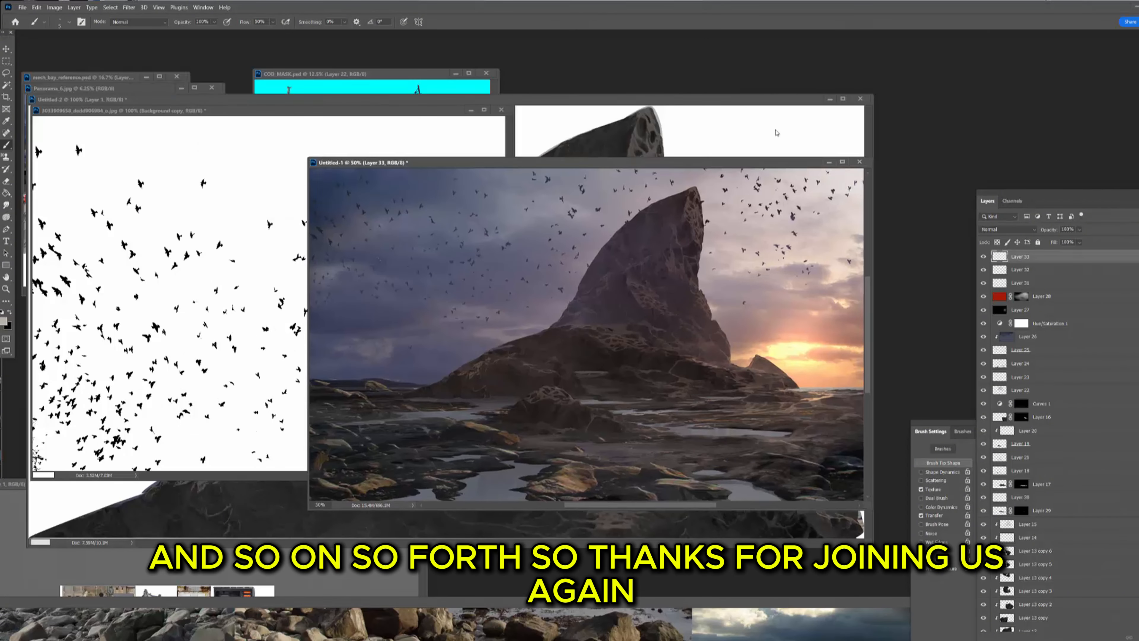